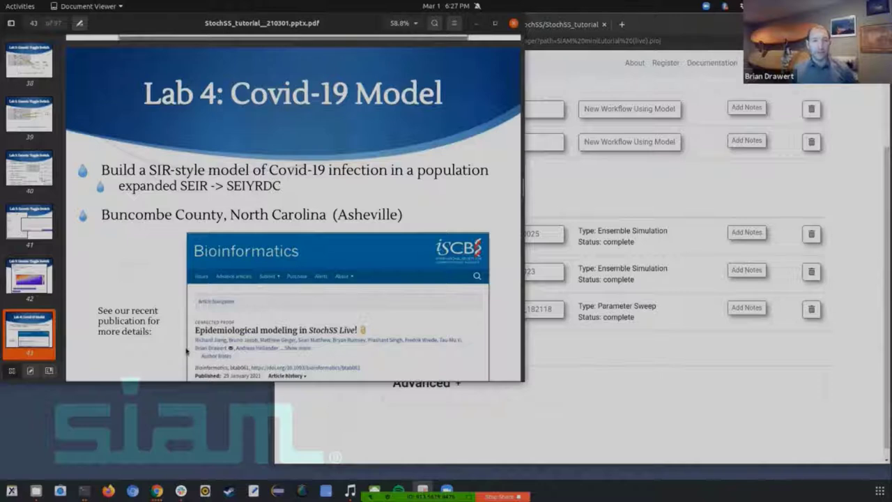
scroll(186, 351, "down", 1)
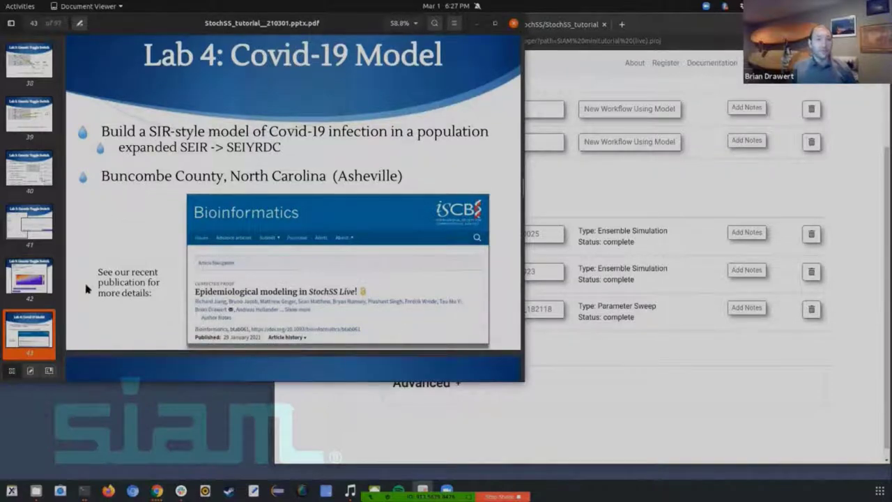
Step: Scroll over the Lab 4 Covid-19 overview slide and enlarge the slide viewer
scroll(146, 292, "up", 1)
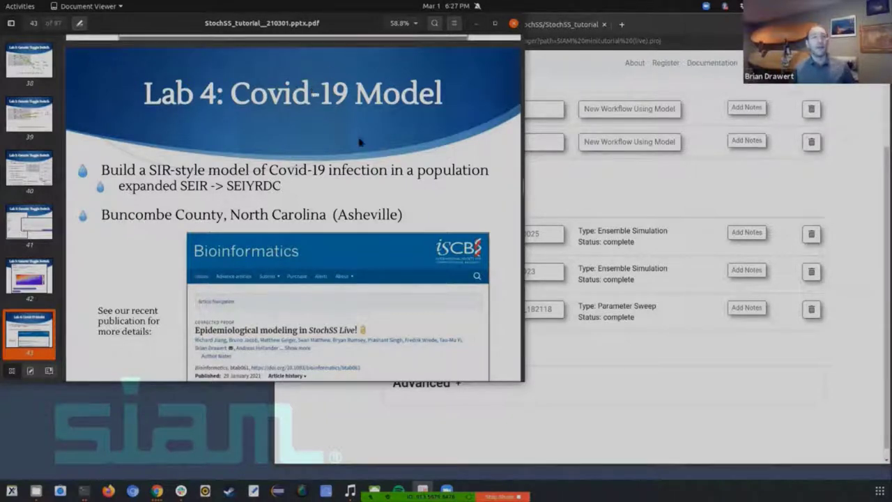
scroll(360, 148, "down", 1)
scroll(361, 152, "up", 1)
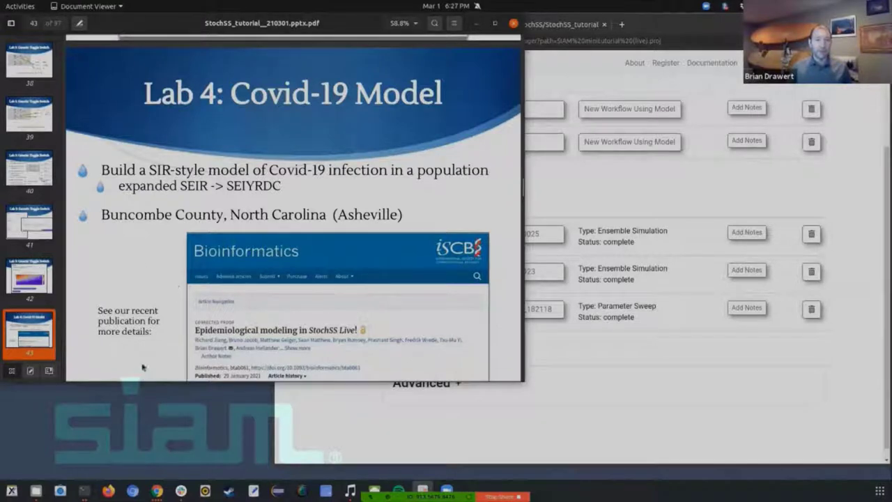
left_click_drag(146, 381, 147, 408)
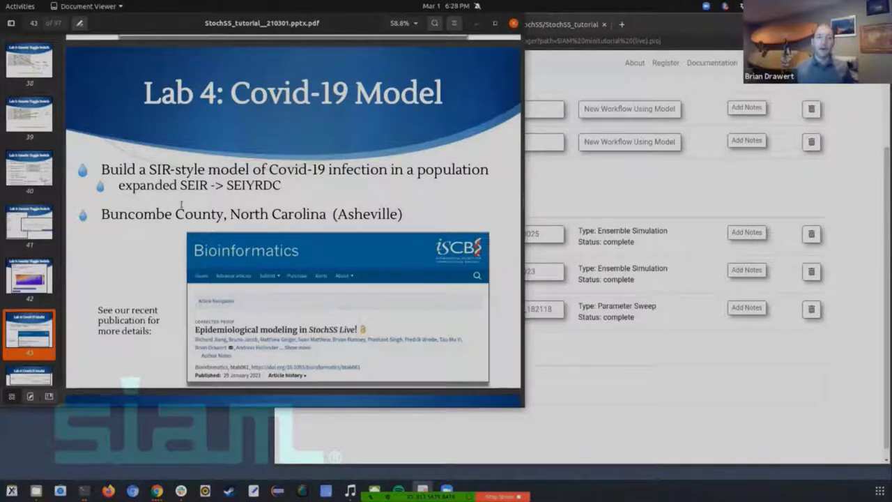
Step: Highlight SEIR, SEIYRDC and the Buncombe County line, then scroll to the compartment diagram slide
left_click_drag(182, 185, 263, 185)
left_click(180, 170)
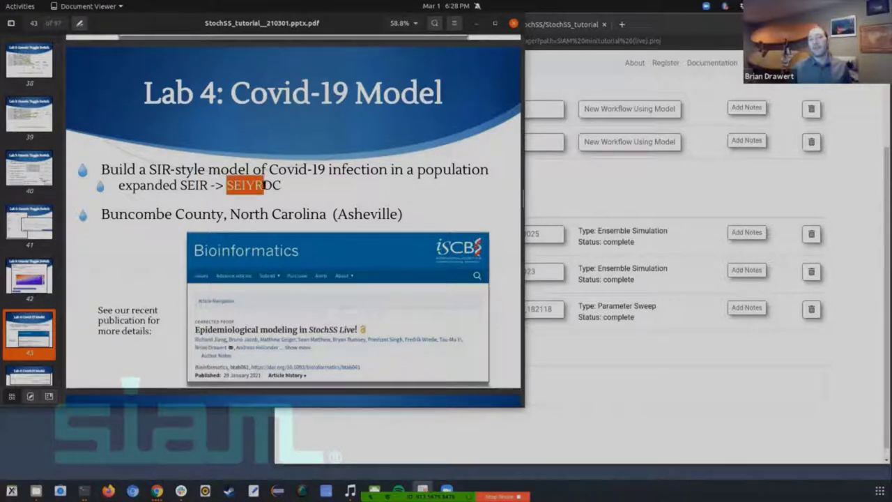
double_click(270, 184)
left_click(270, 179)
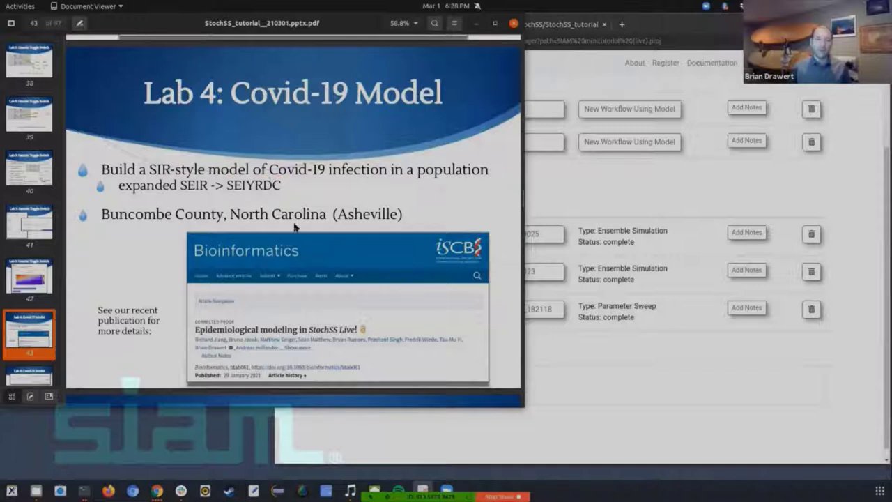
triple_click(122, 214)
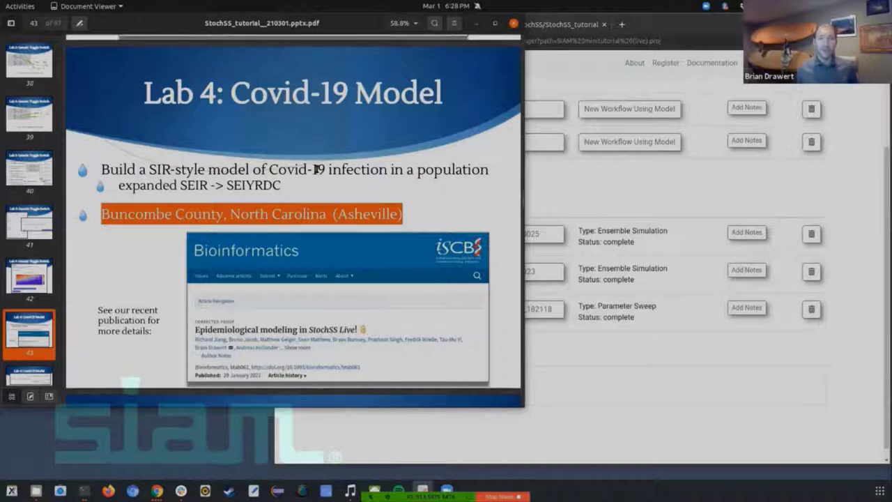
left_click(315, 203)
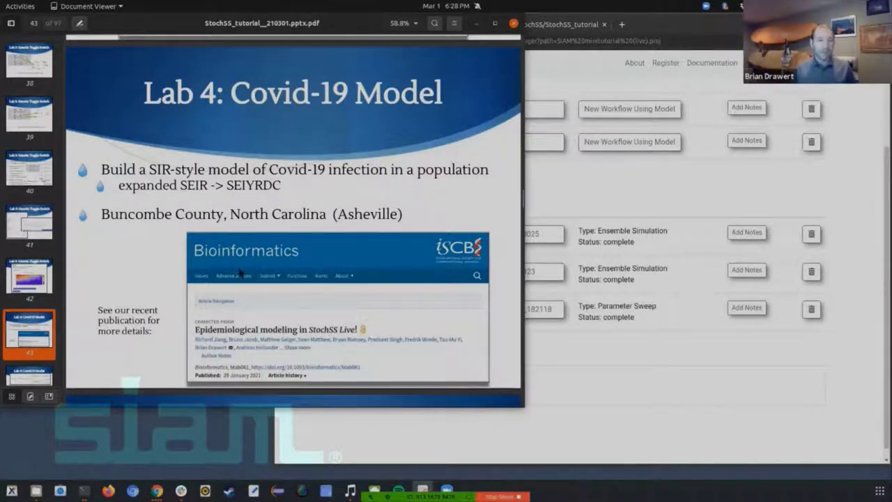
scroll(236, 282, "down", 5)
Step: Scroll through slide 44's compartment diagram and reactions, continuing on toward slide 45
scroll(235, 282, "down", 6)
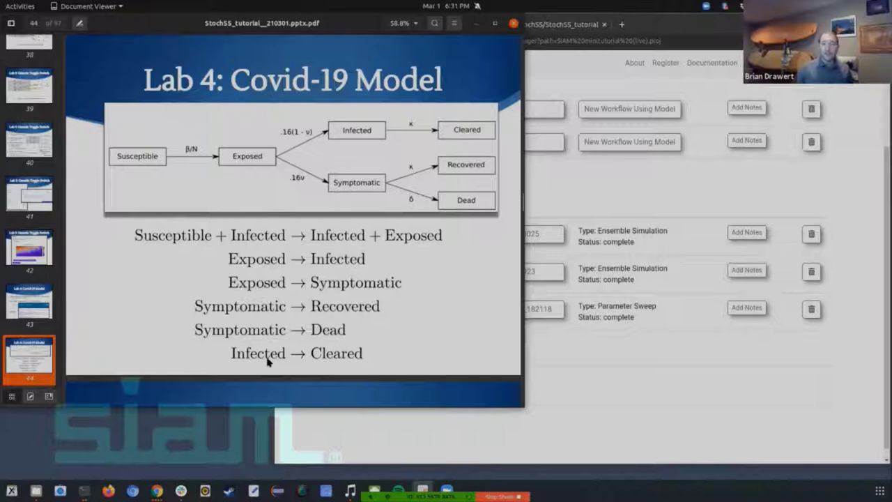
scroll(363, 341, "down", 5)
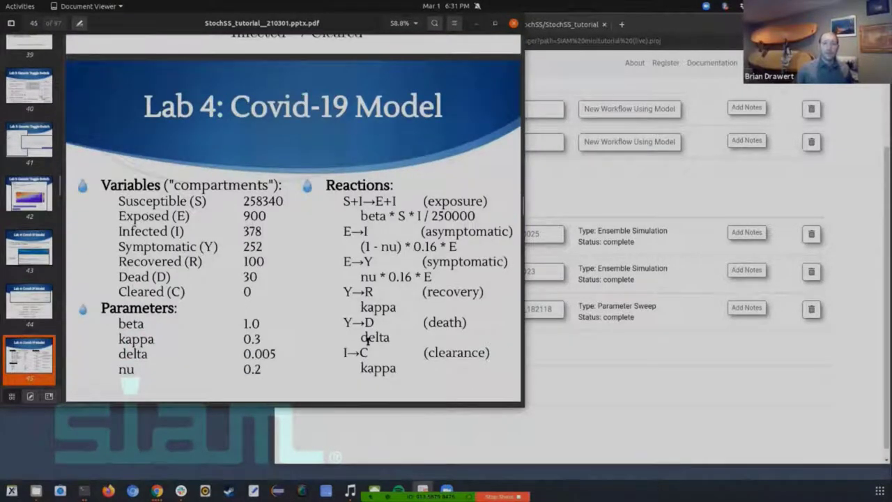
Step: Scroll so slide 45's compartment values, parameters and reaction rates are fully shown
scroll(368, 340, "down", 1)
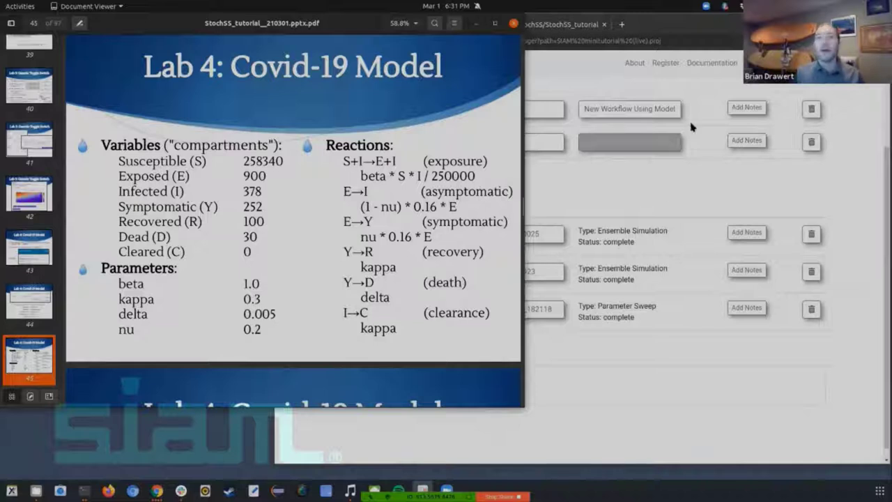
Step: Add a new model named Covid-19 to the project, choosing Concentration as its variable mode
left_click(579, 80)
scroll(546, 317, "up", 4)
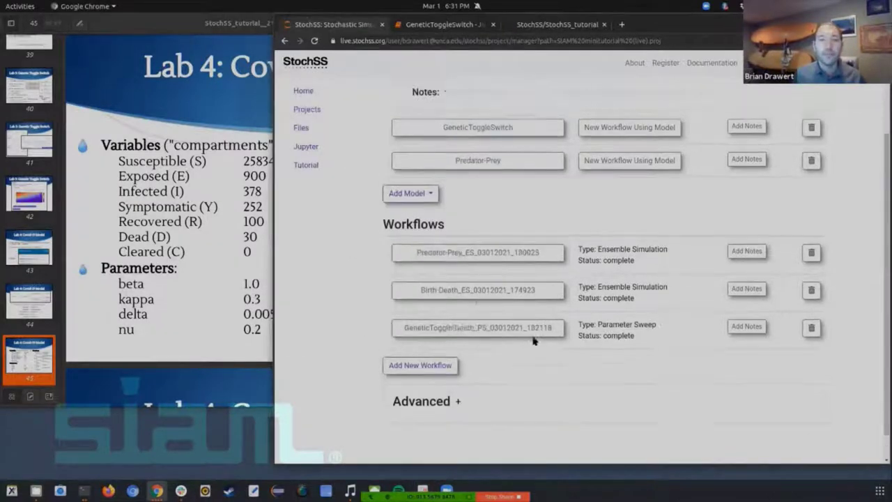
left_click(427, 299)
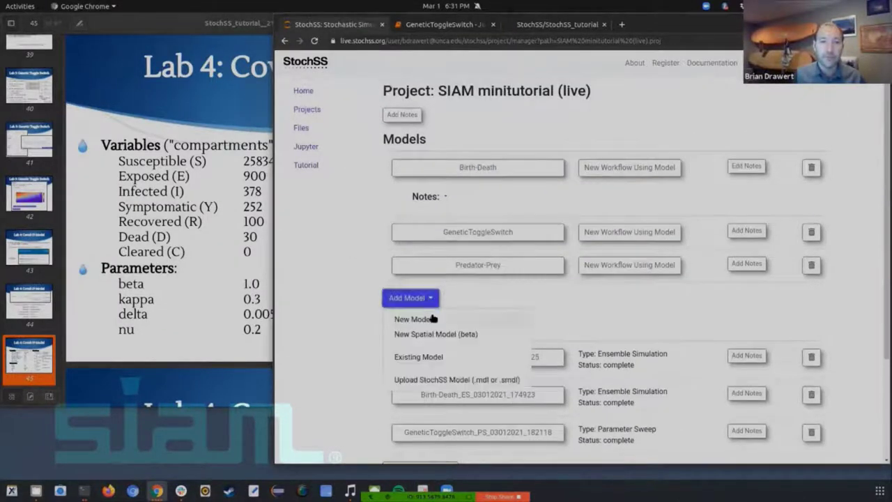
left_click(428, 318)
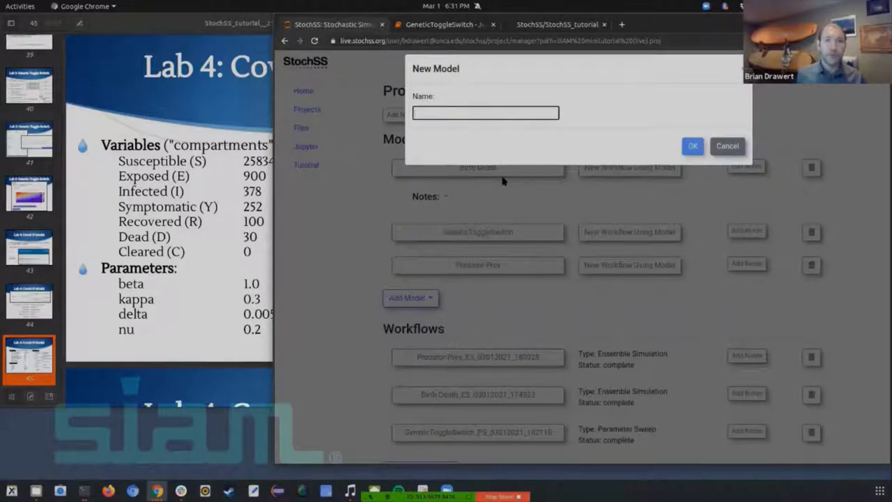
type("Ca")
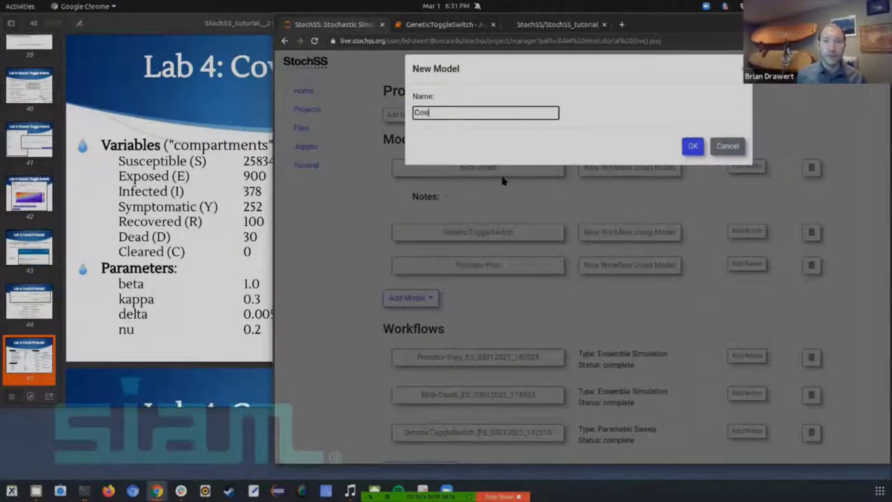
key("BackSpace")
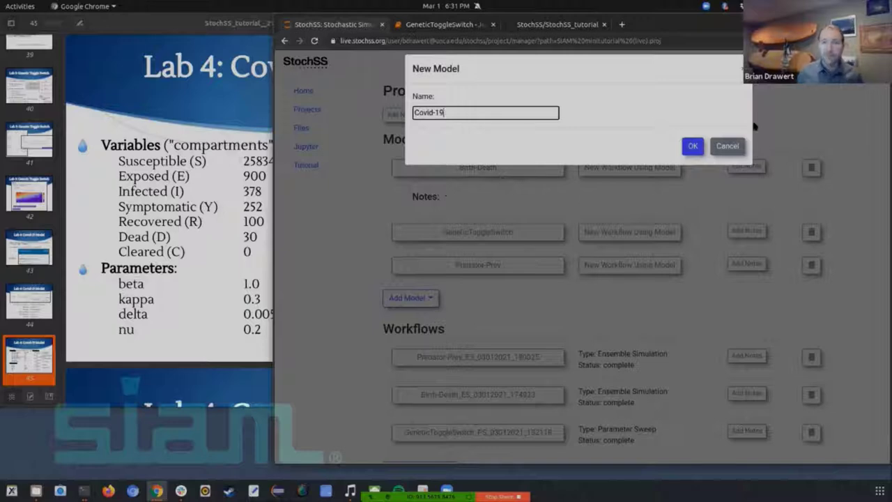
left_click(692, 148)
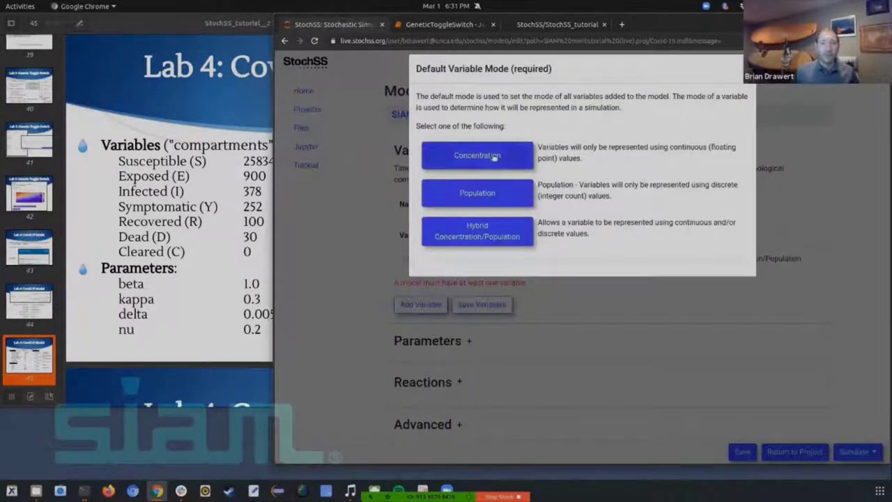
left_click(479, 165)
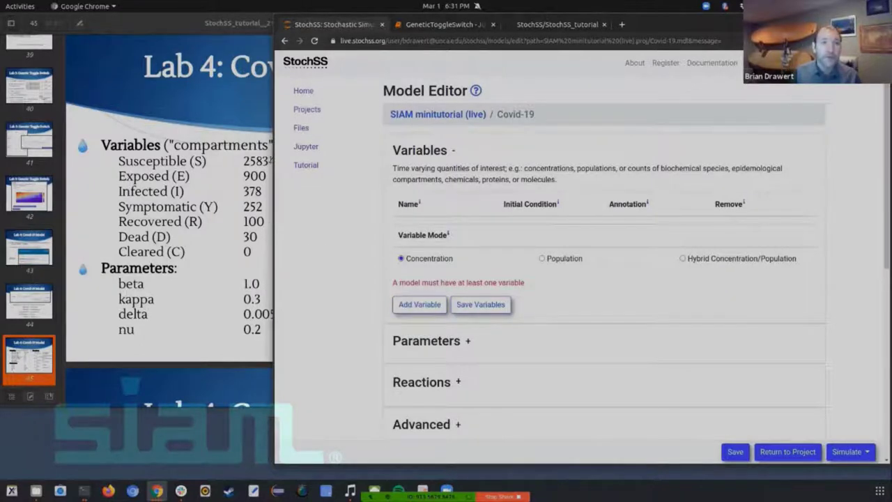
left_click_drag(277, 159, 307, 162)
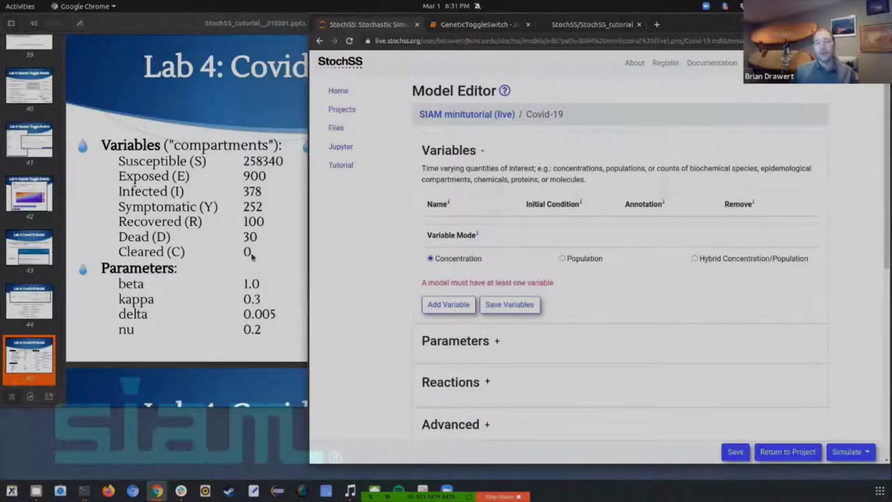
Step: Check the variables slide, then add variable S with initial value 258340
left_click(200, 347)
left_click(624, 103)
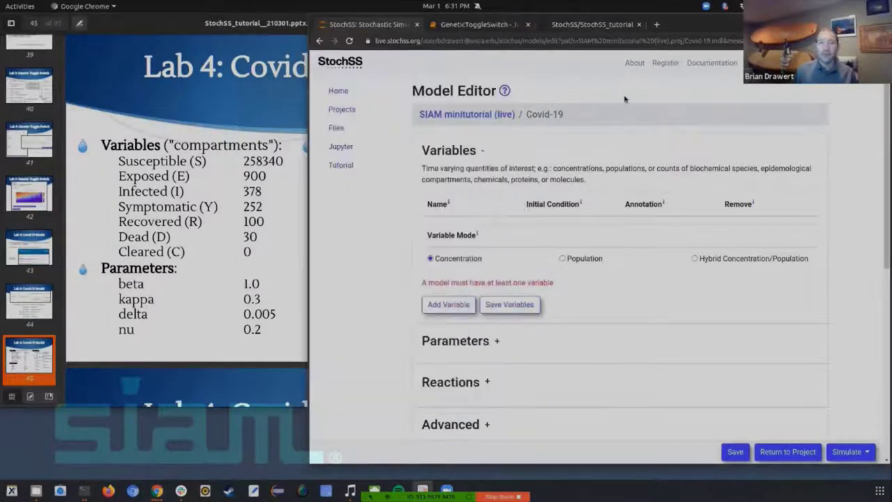
left_click(448, 304)
left_click(463, 226)
type("S")
double_click(464, 229)
type("S")
double_click(548, 227)
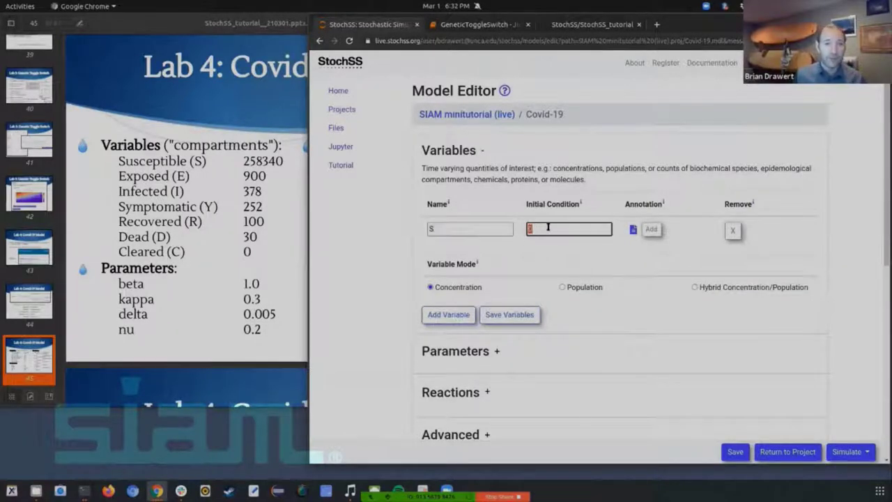
type("25")
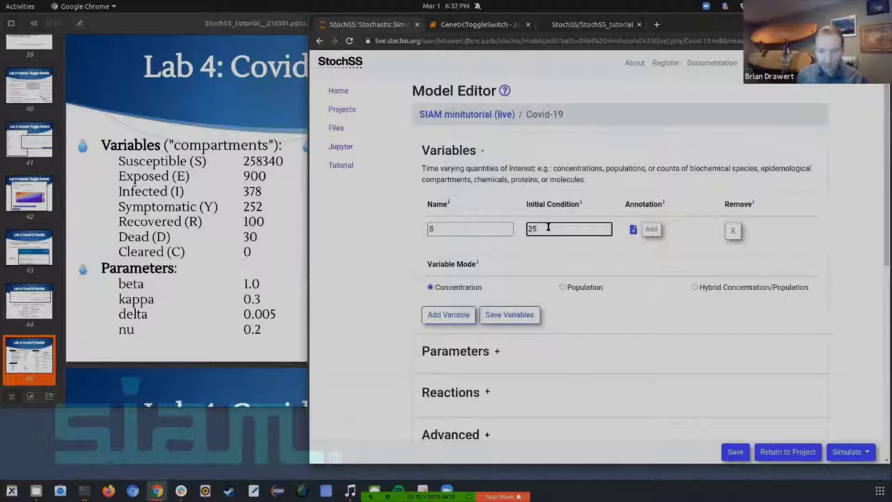
type("8")
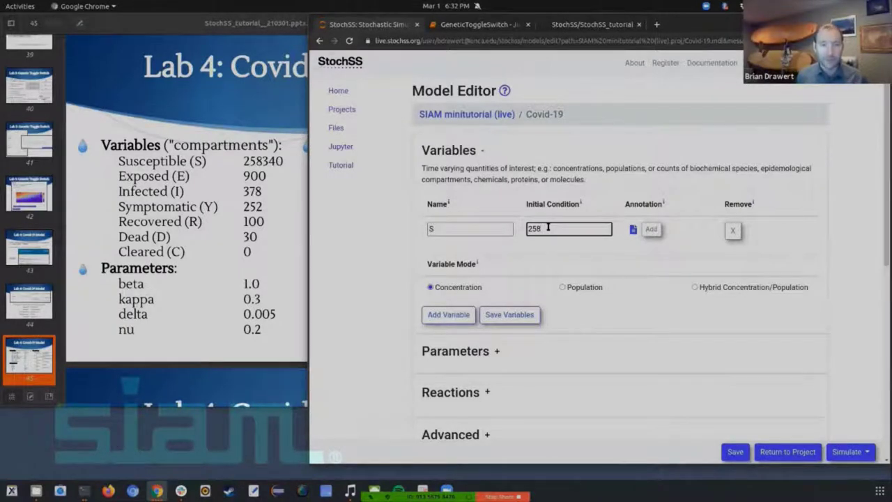
type("340")
Step: Add variables E and I with initial values 900 and 378
left_click(448, 315)
double_click(439, 258)
type("E")
double_click(533, 258)
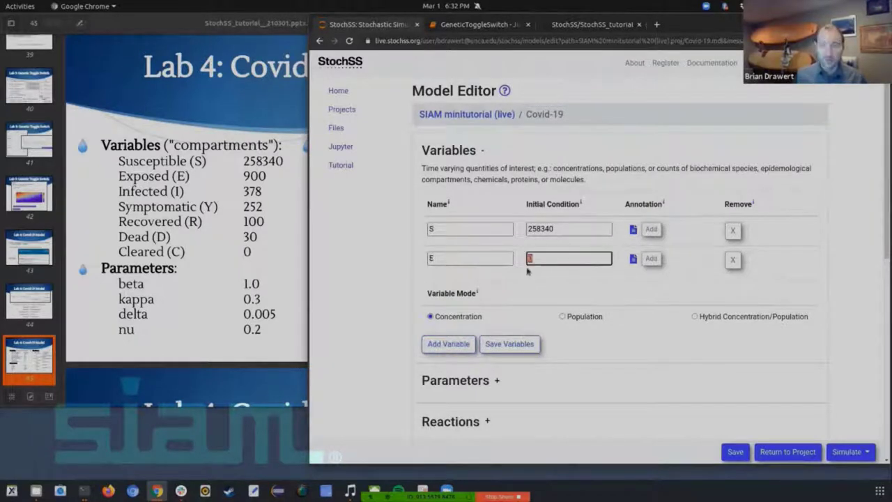
type("900")
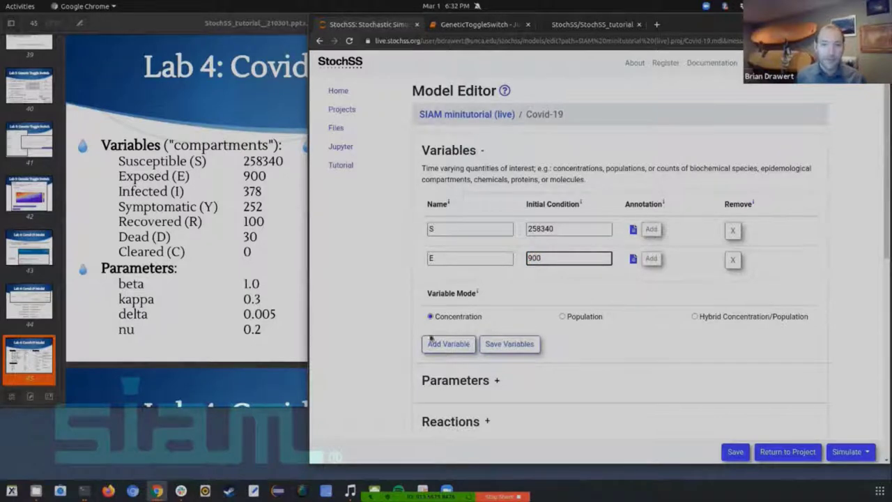
left_click(434, 343)
double_click(449, 288)
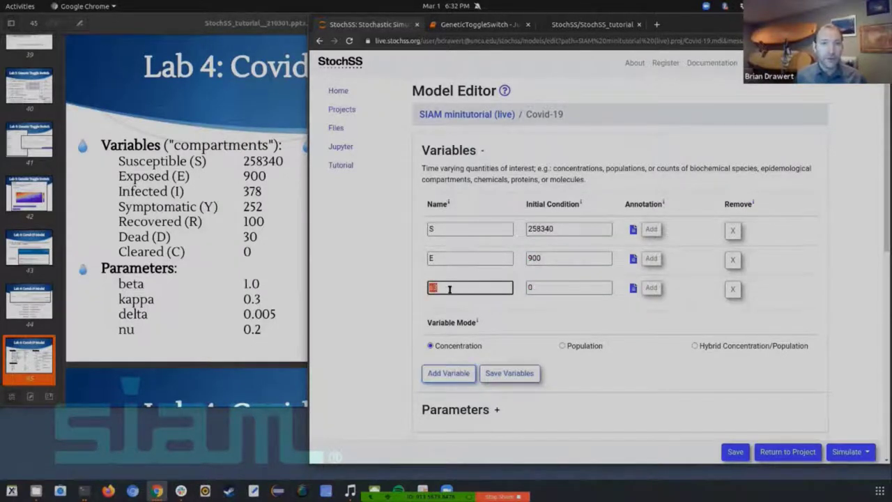
key("Tab")
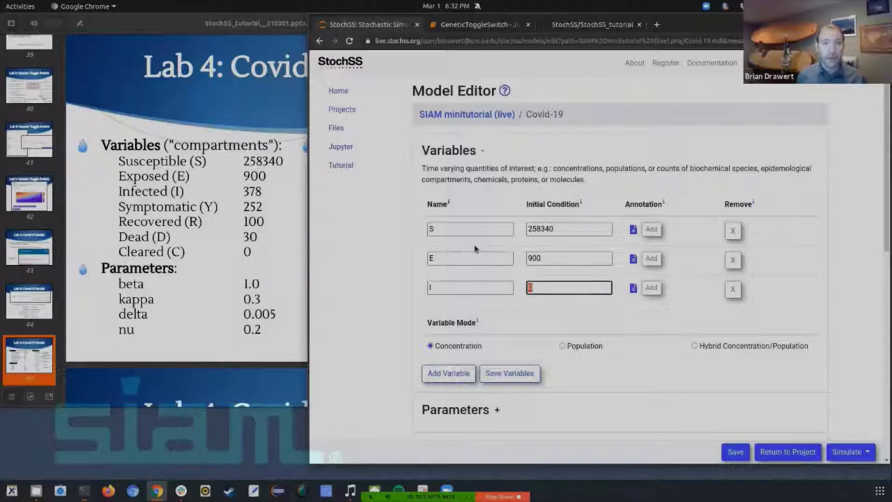
type("378")
Step: Add variables Y and R with initial values 52 and 100
left_click(450, 374)
double_click(457, 316)
type("Y")
key("Tab")
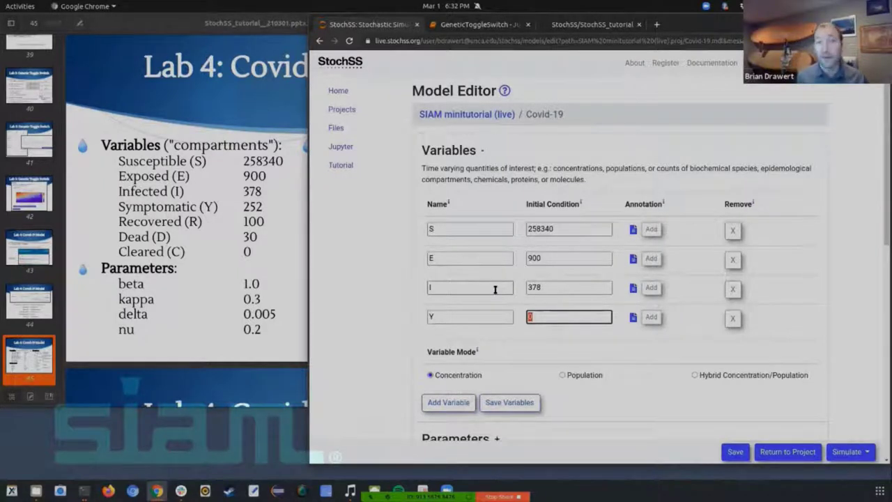
type("5")
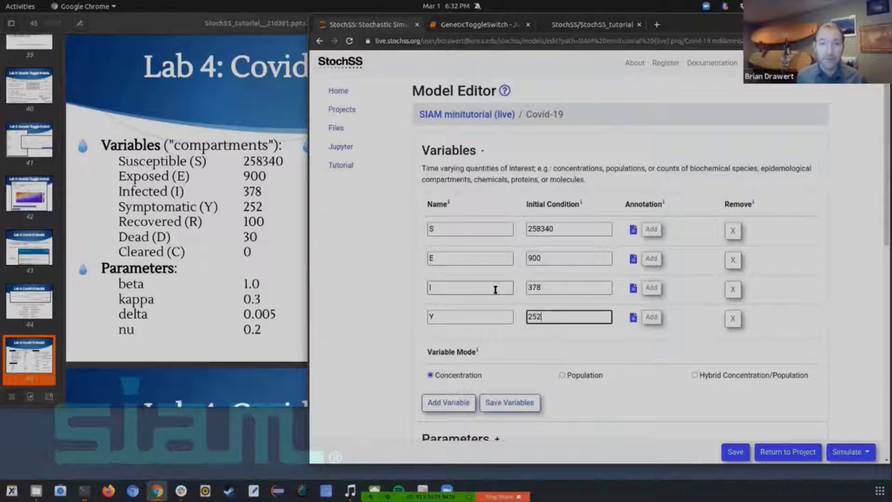
type("2")
left_click(439, 402)
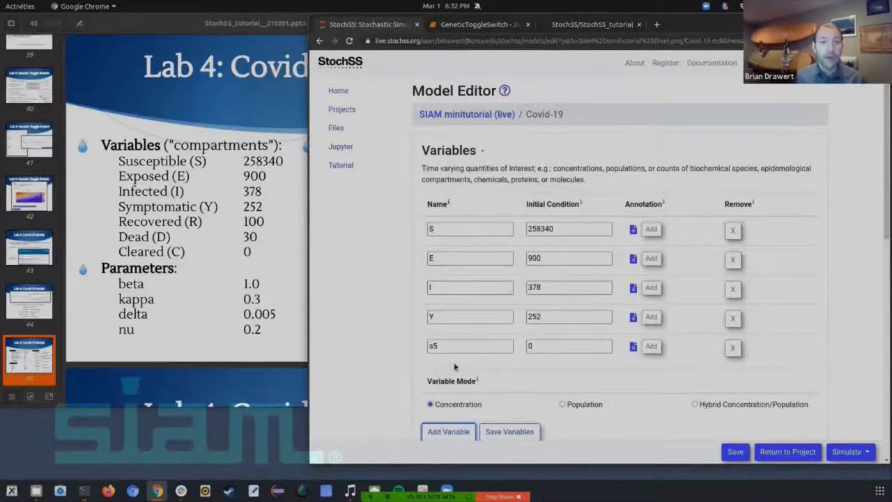
left_click(459, 345)
type("R")
left_click(561, 340)
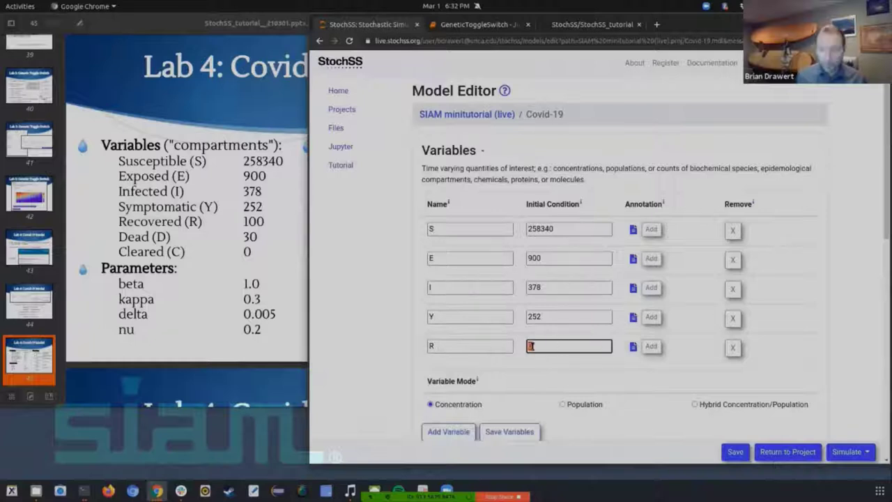
scroll(481, 390, "down", 2)
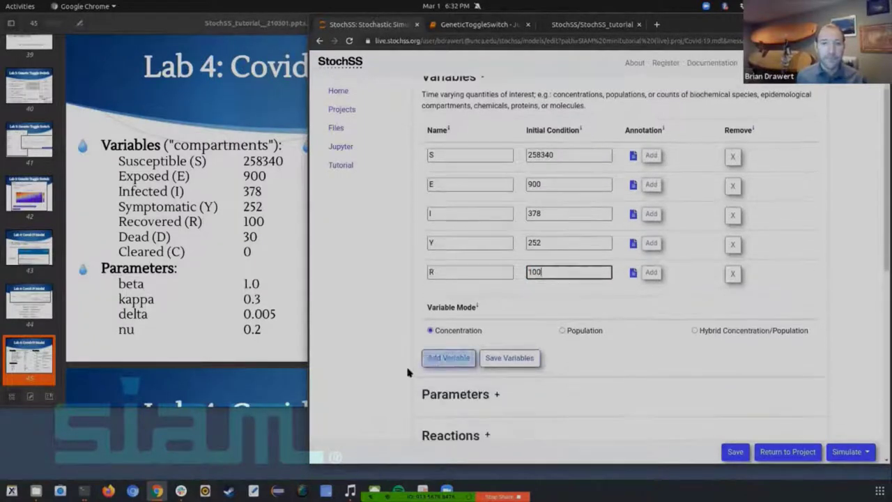
Step: Add variables D (30) and C (0), then save all seven variables
left_click(448, 359)
left_click(454, 302)
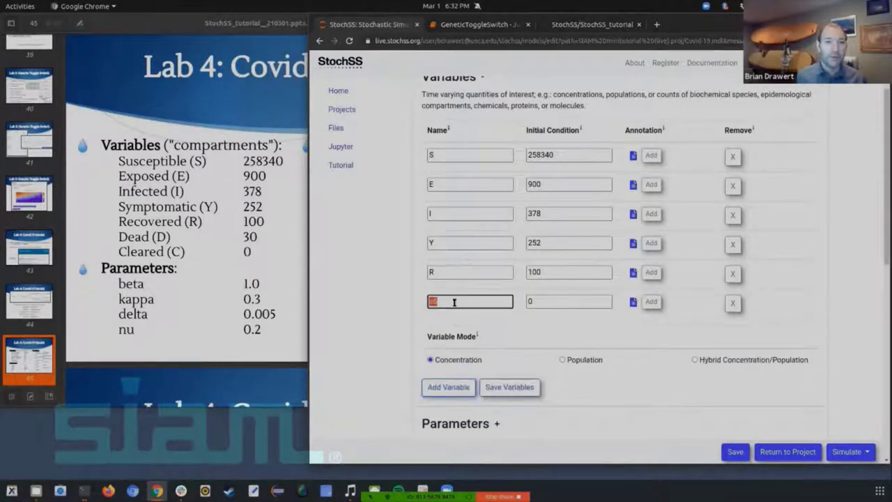
type("Dead")
key("Tab")
type("30")
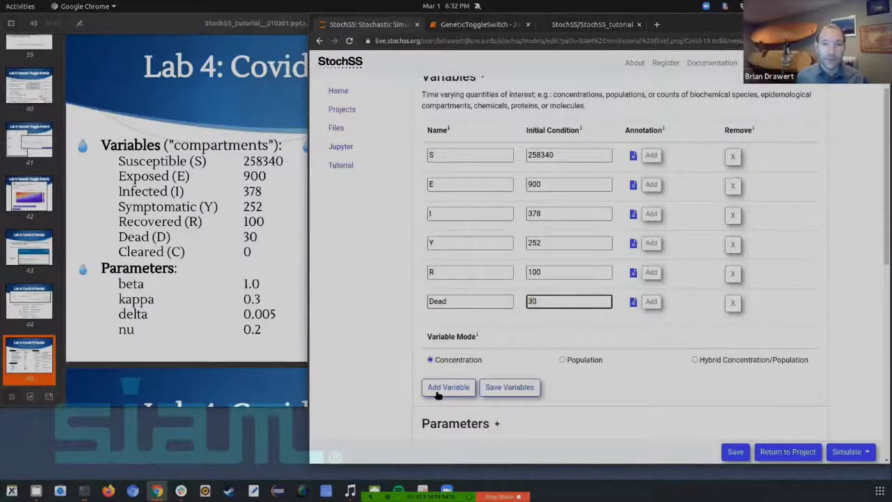
left_click(450, 387)
left_click(458, 329)
type("C")
left_click(575, 331)
left_click(464, 300)
key("BackSpace")
key("BackSpace")
key("BackSpace")
left_click(388, 288)
left_click(519, 412)
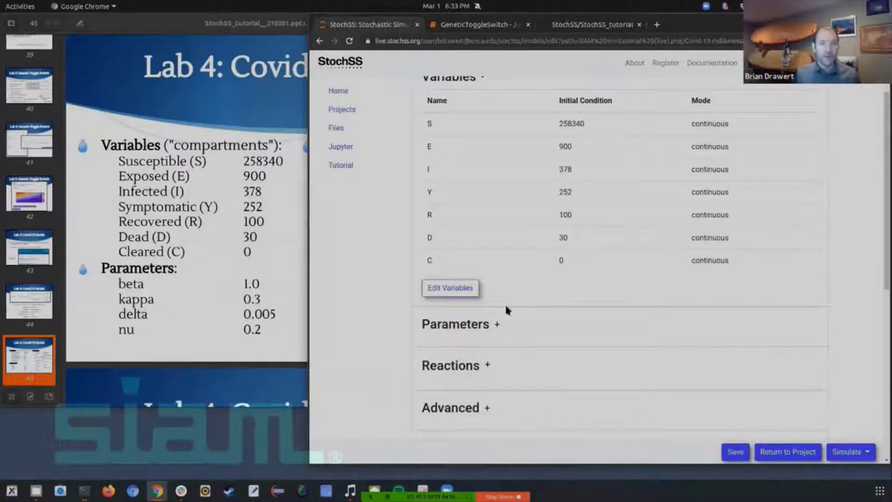
Step: Add parameters beta = 1.0 and kappa = 0.3 under Parameters
left_click(502, 332)
scroll(503, 332, "down", 2)
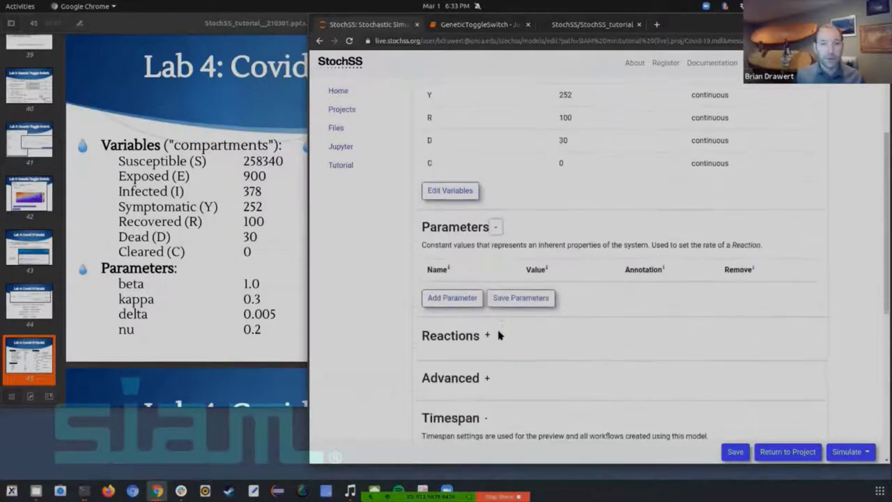
left_click(470, 297)
left_click(467, 293)
double_click(466, 293)
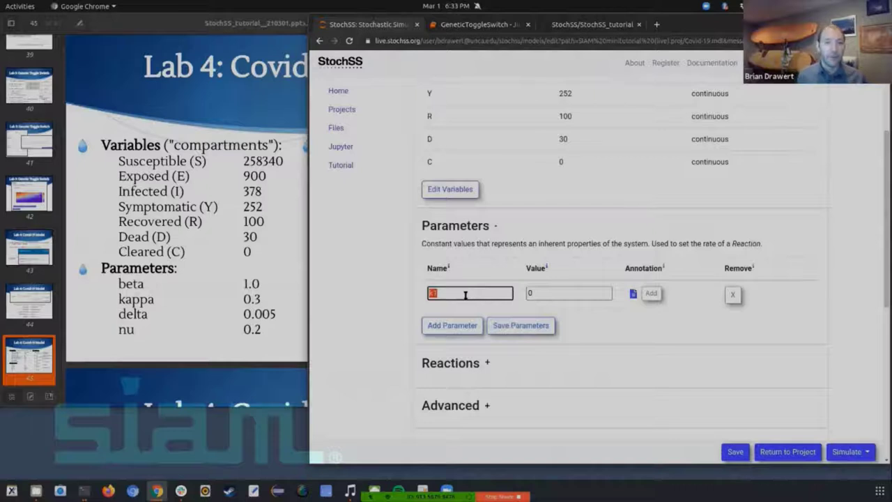
type("beta")
key("Tab")
type("1")
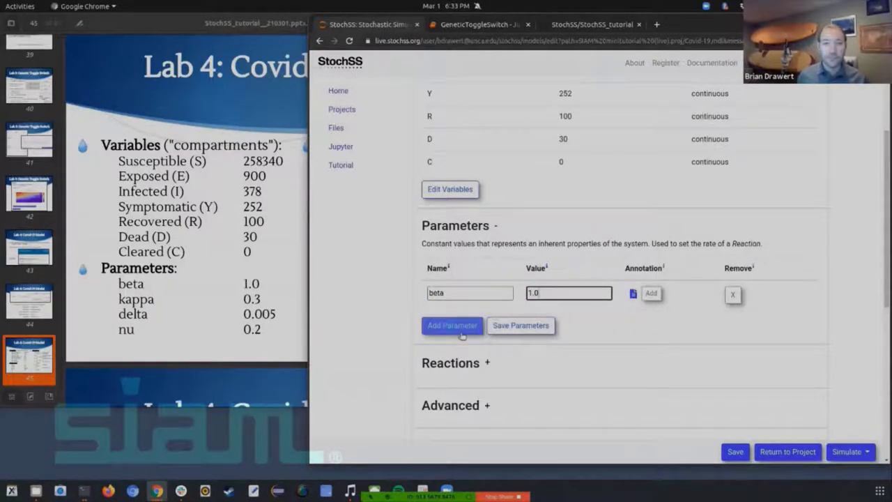
left_click(455, 322)
double_click(454, 321)
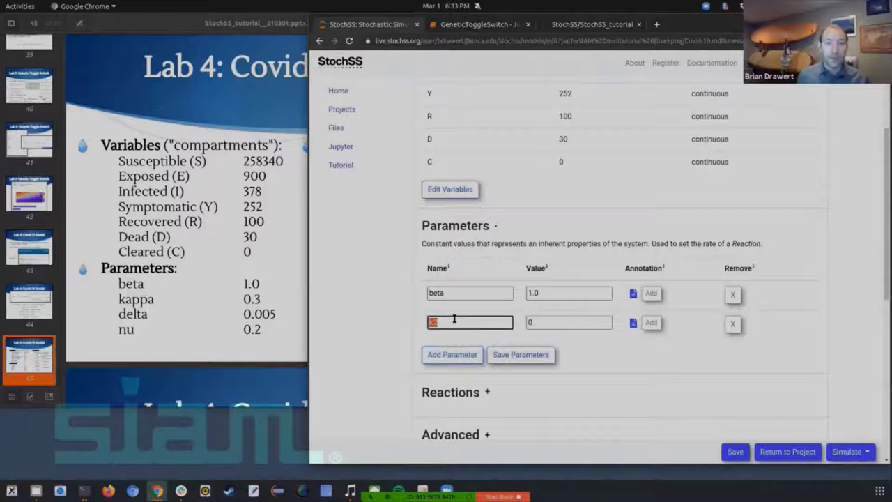
key("Tab")
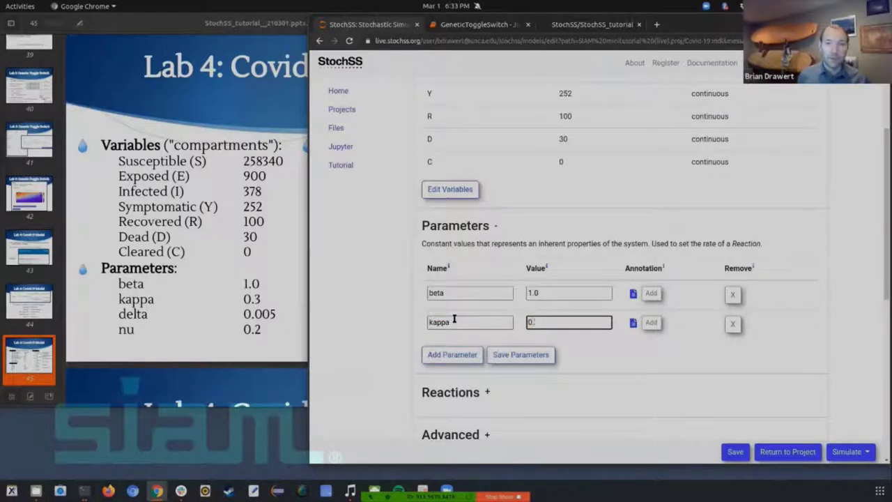
Step: Add parameters delta = 0.005 and nu = 0.2, then save the four parameters
left_click(451, 354)
double_click(450, 351)
type("delta")
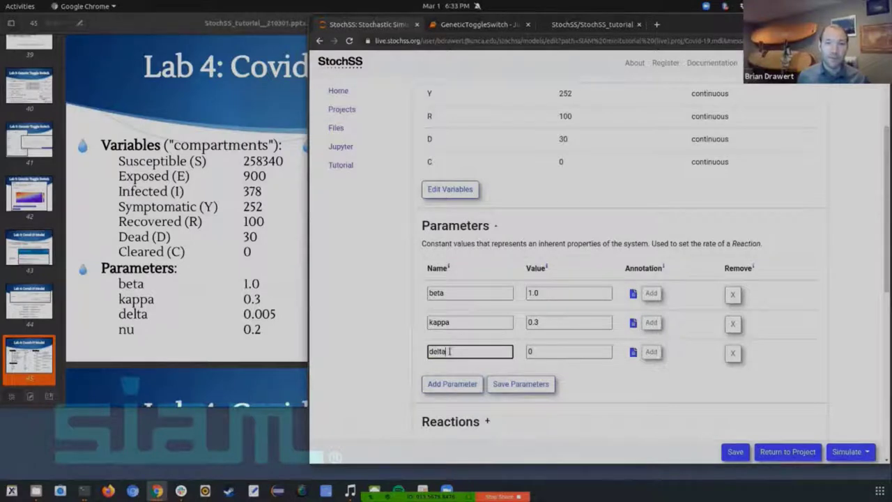
key("Tab")
type("0.005")
left_click(460, 384)
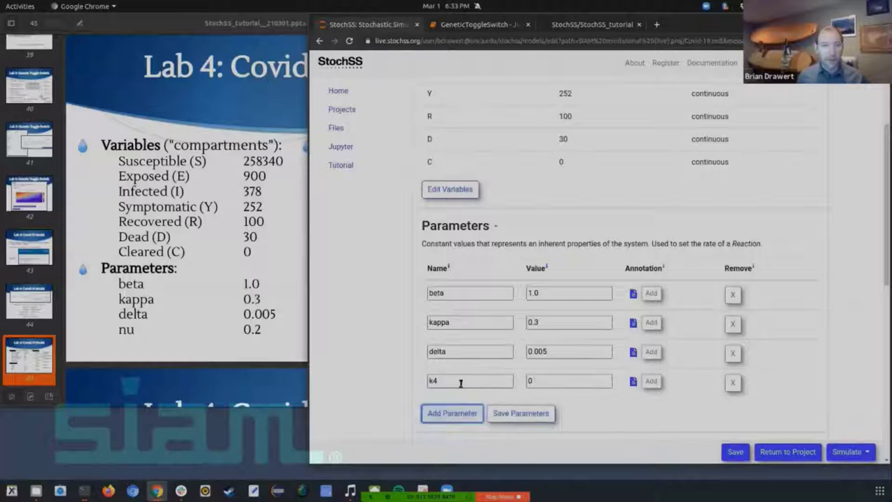
left_click(461, 376)
double_click(462, 377)
type("nu")
key("Tab")
type("0.2")
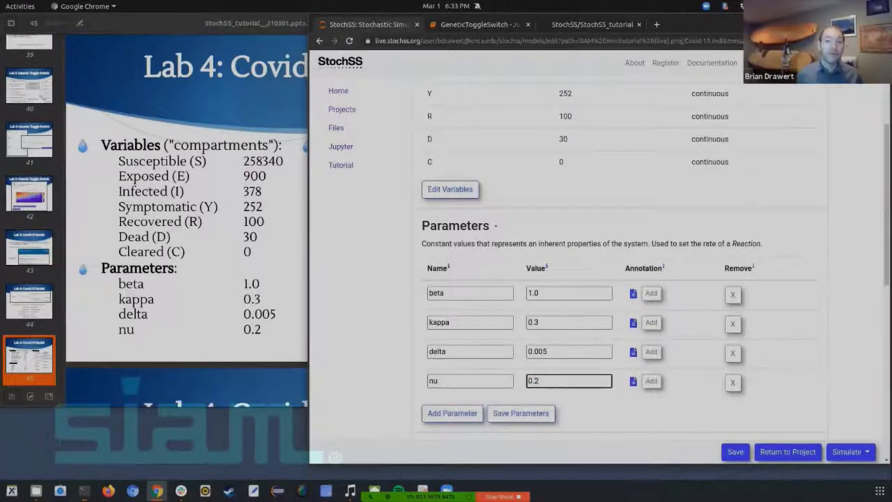
scroll(798, 343, "down", 1)
scroll(798, 343, "down", 2)
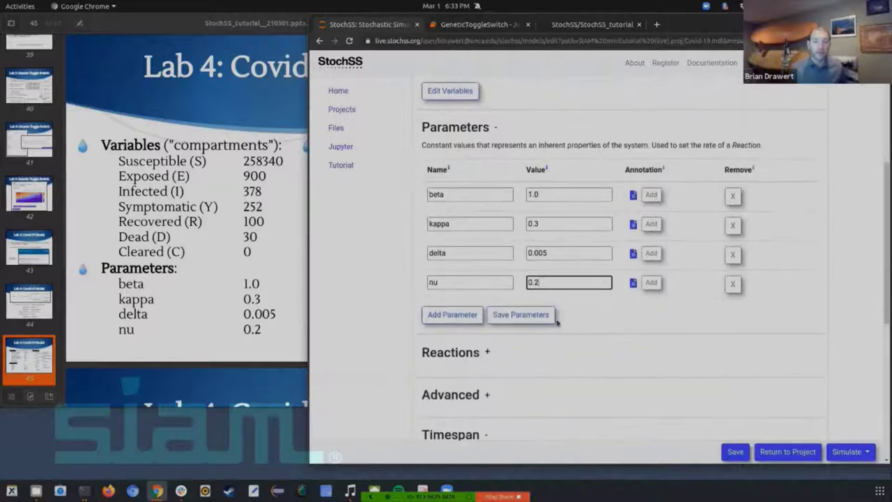
left_click(533, 320)
left_click(535, 320)
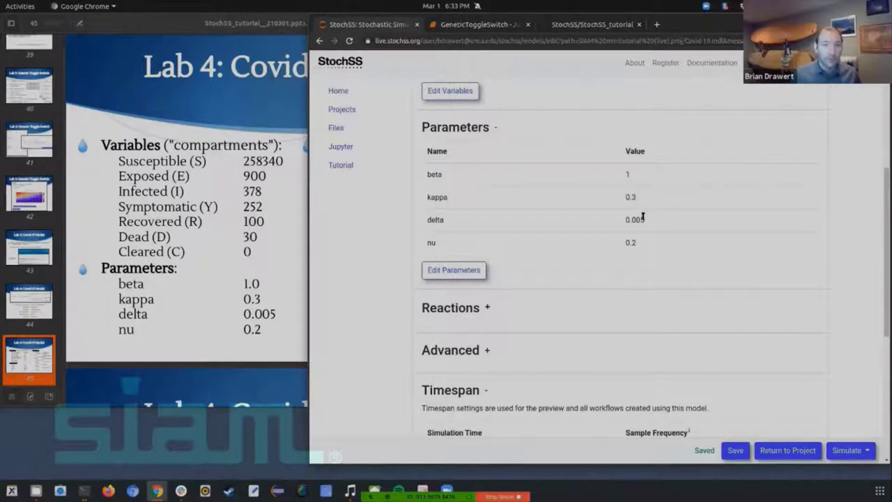
scroll(400, 310, "down", 3)
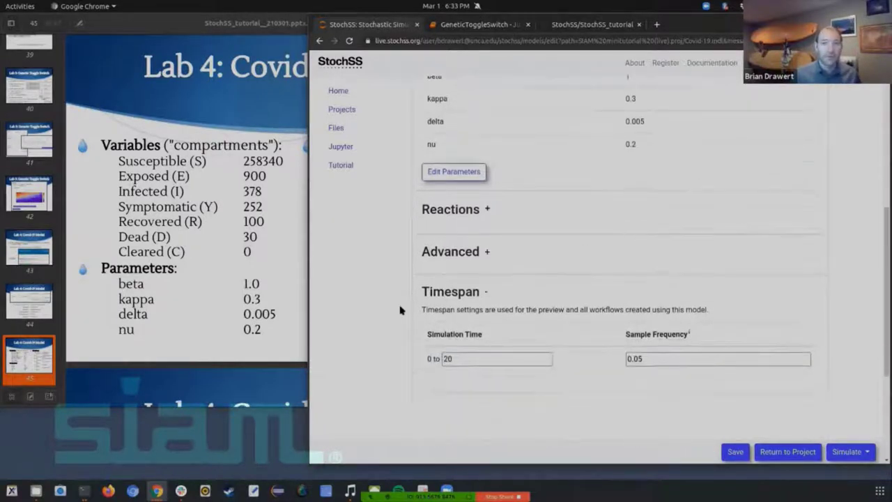
Step: Move the slide window aside and add an A+B→C+D reaction under Reactions
left_click(205, 286)
left_click_drag(348, 29, 117, 38)
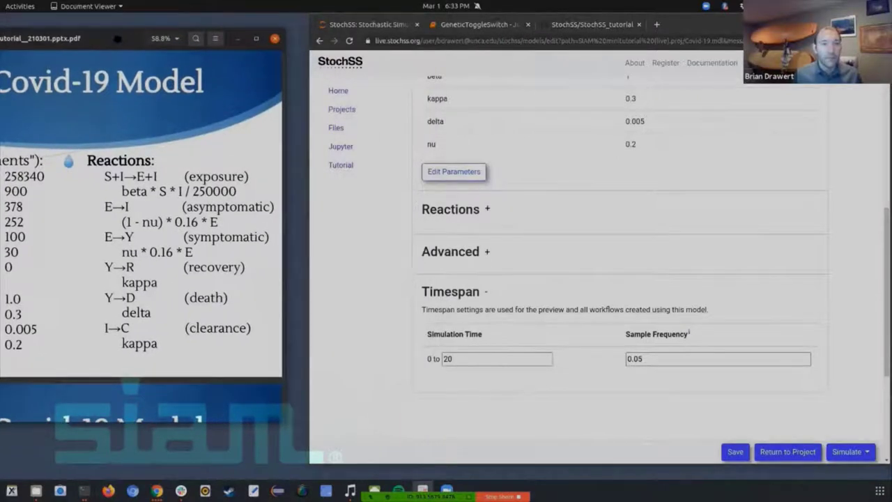
left_click(487, 210)
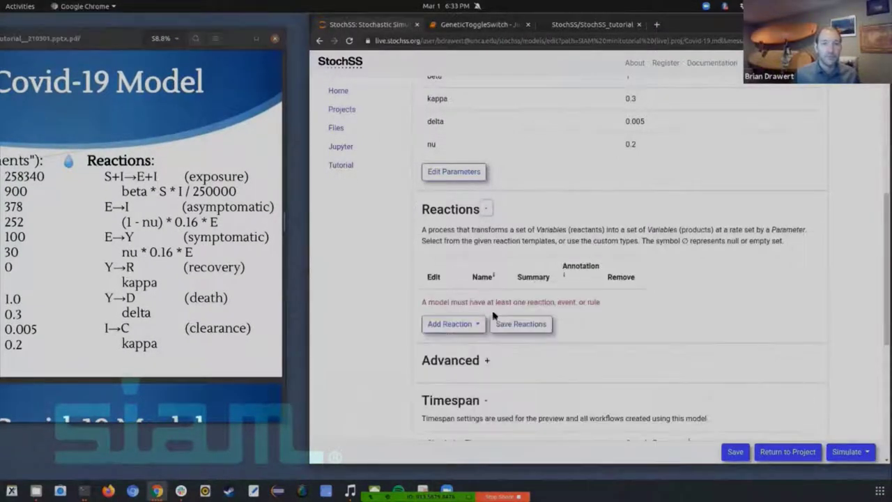
left_click(453, 323)
left_click(558, 172)
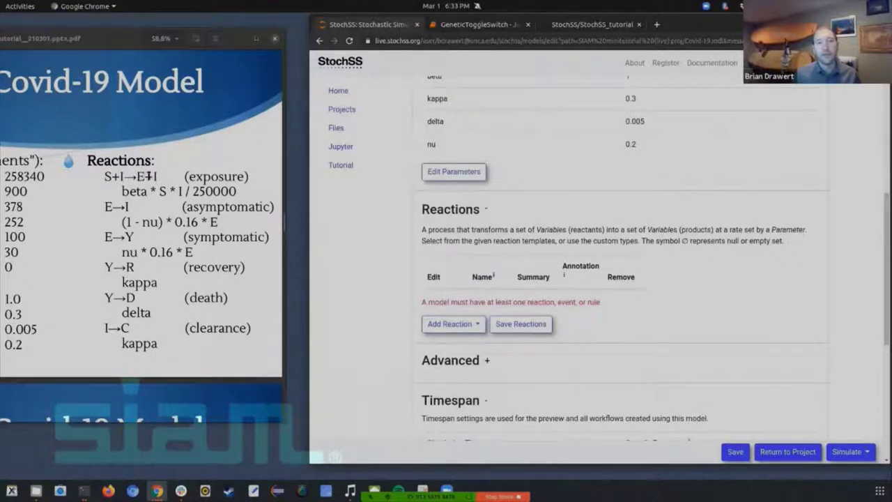
left_click(460, 322)
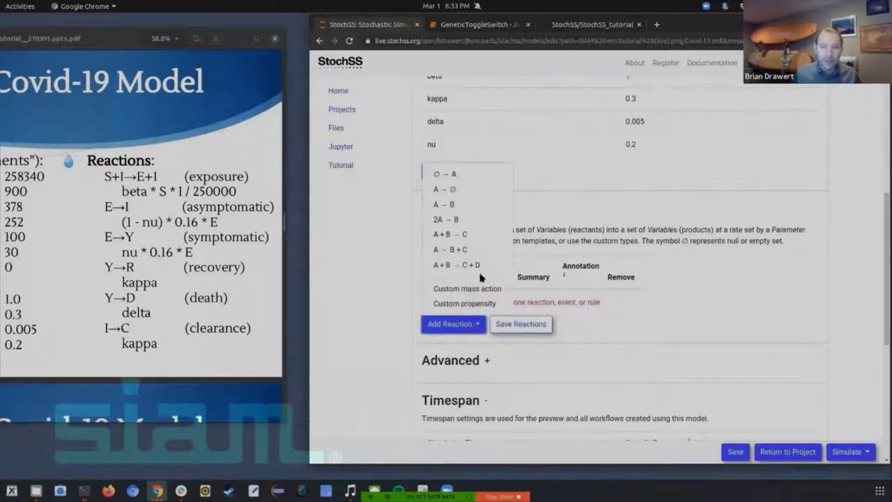
left_click(481, 266)
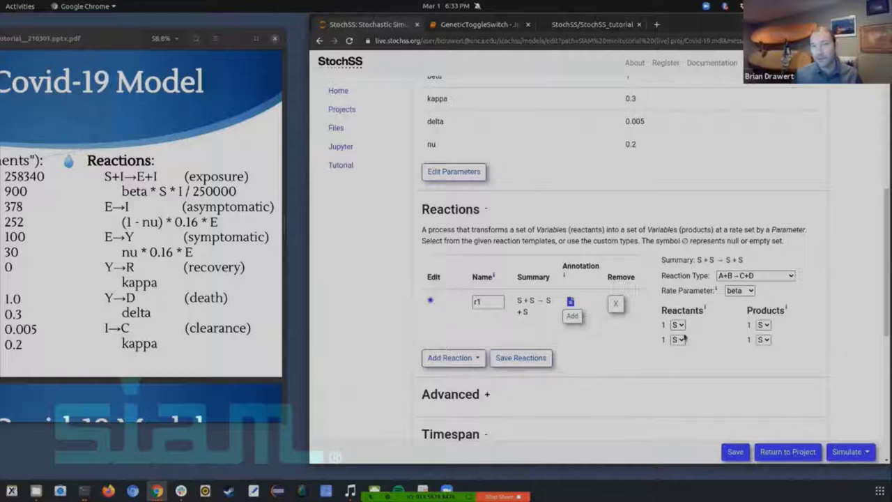
Step: Set the reaction's reactants to S and I and products to E and I, checking the slide
left_click(679, 324)
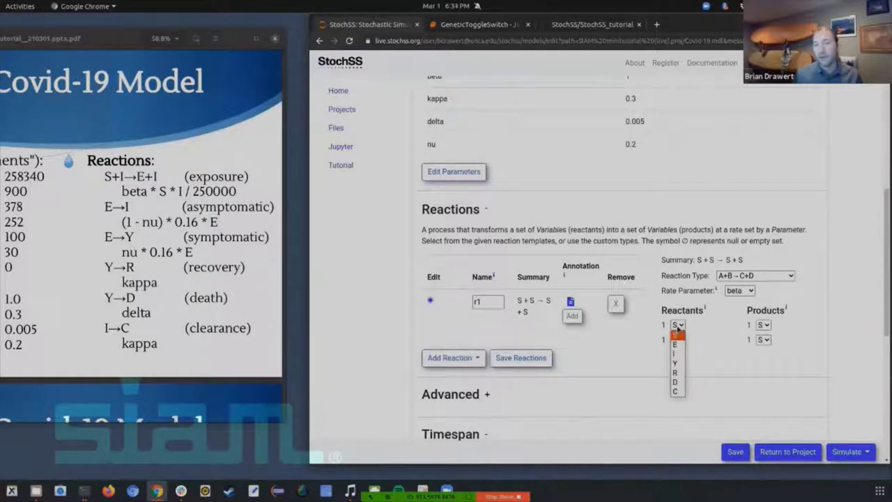
left_click(680, 326)
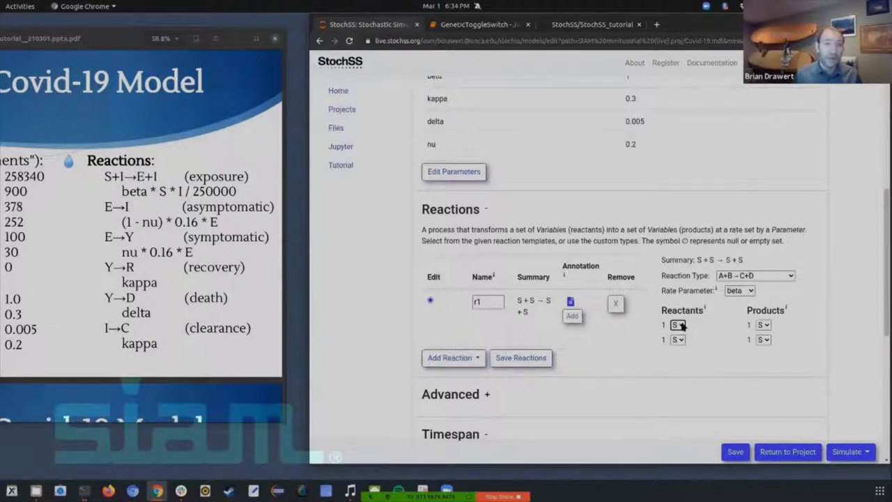
left_click(678, 339)
left_click(675, 369)
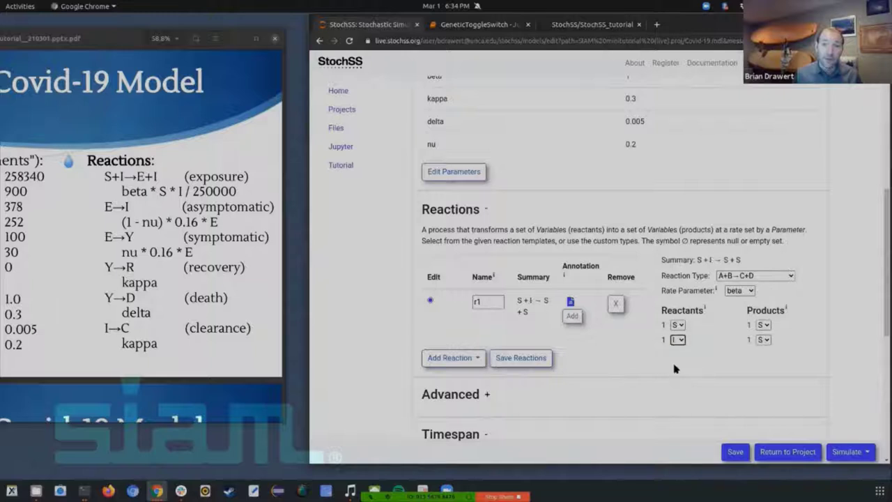
left_click(764, 325)
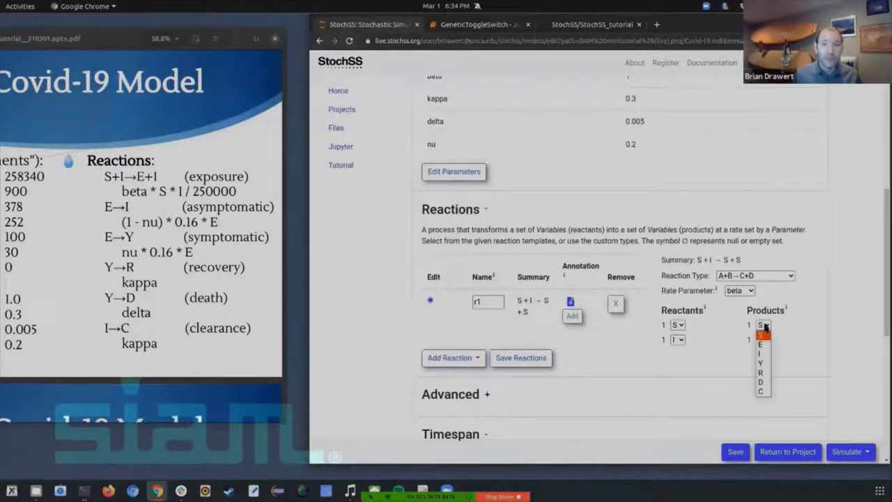
left_click(760, 343)
left_click(762, 342)
left_click(761, 367)
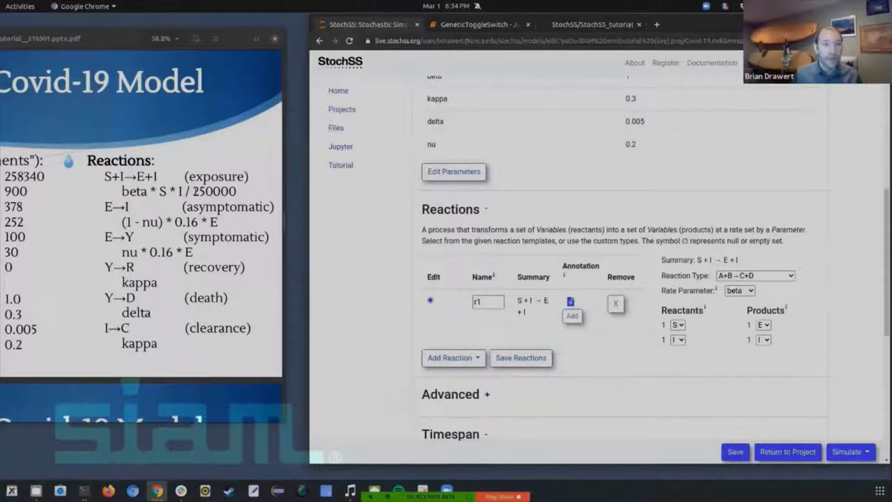
left_click(131, 194)
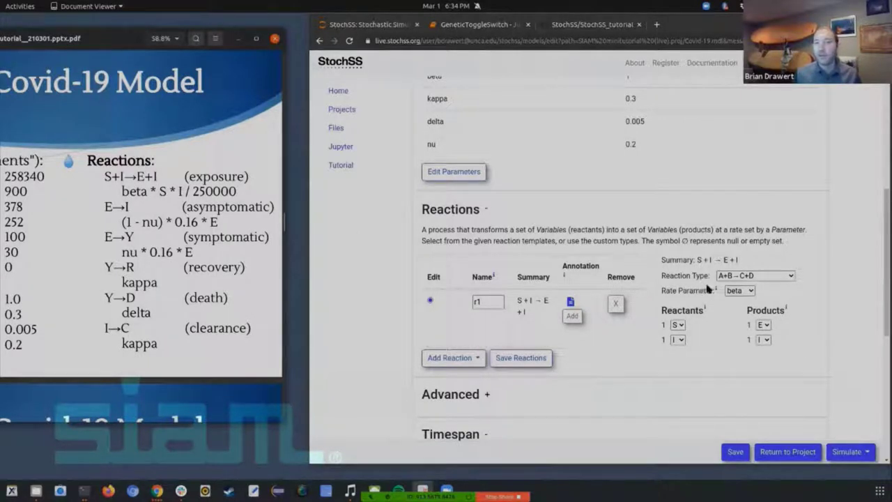
left_click(572, 312)
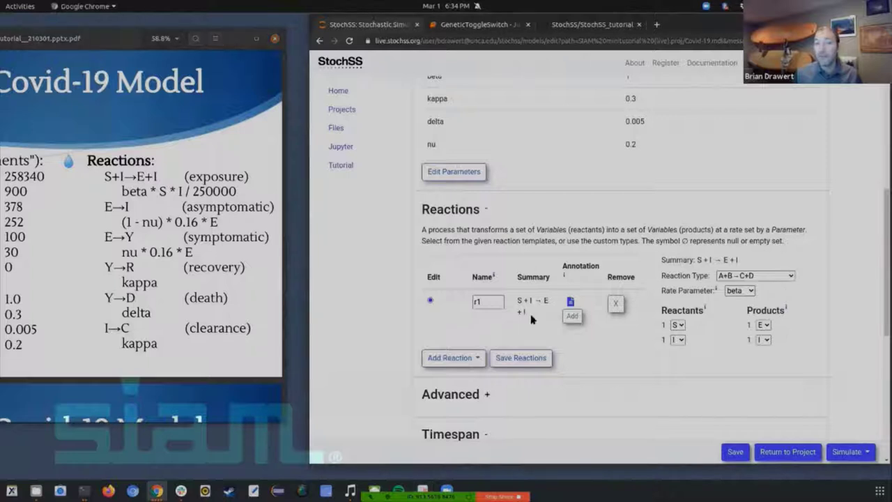
Step: Replace r1 with a custom propensity reaction S + I → E + I
left_click(616, 309)
left_click(466, 324)
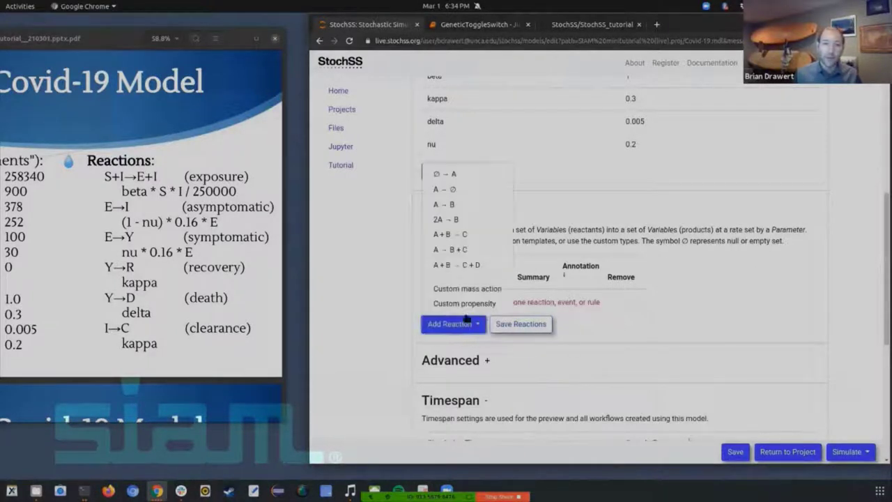
left_click(468, 303)
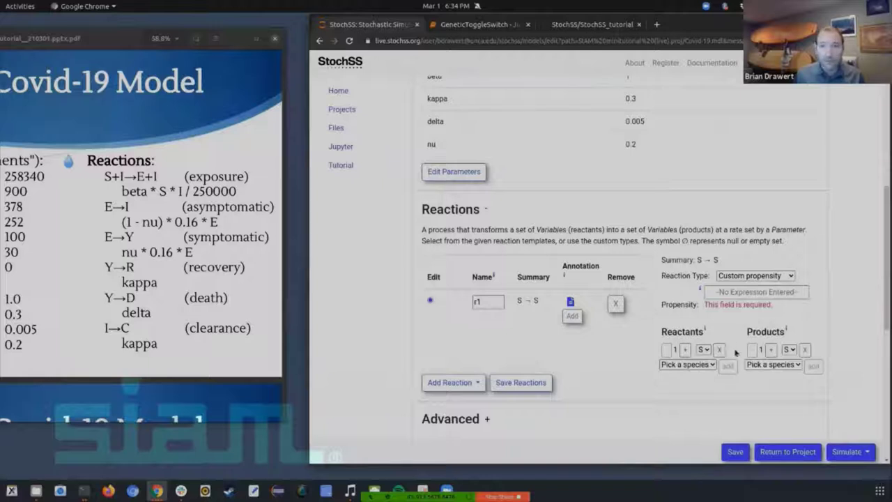
left_click(705, 365)
left_click(703, 403)
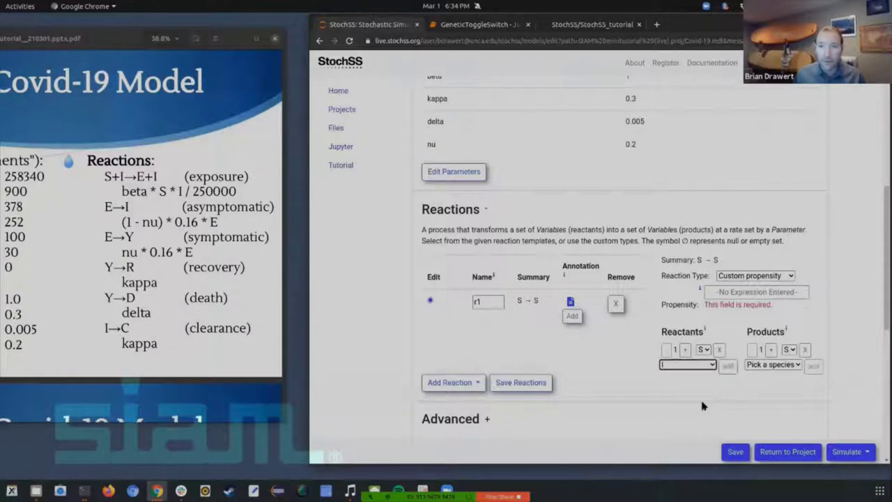
left_click(726, 368)
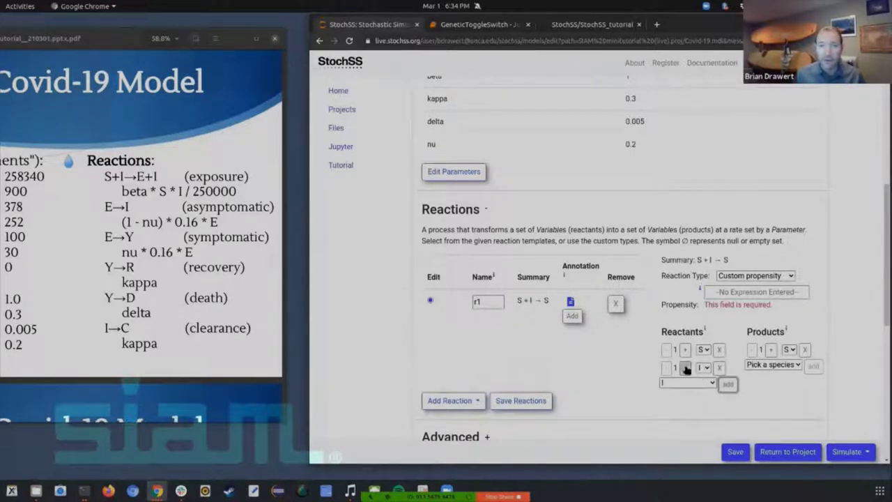
left_click(790, 351)
left_click(789, 369)
left_click(789, 365)
left_click(774, 403)
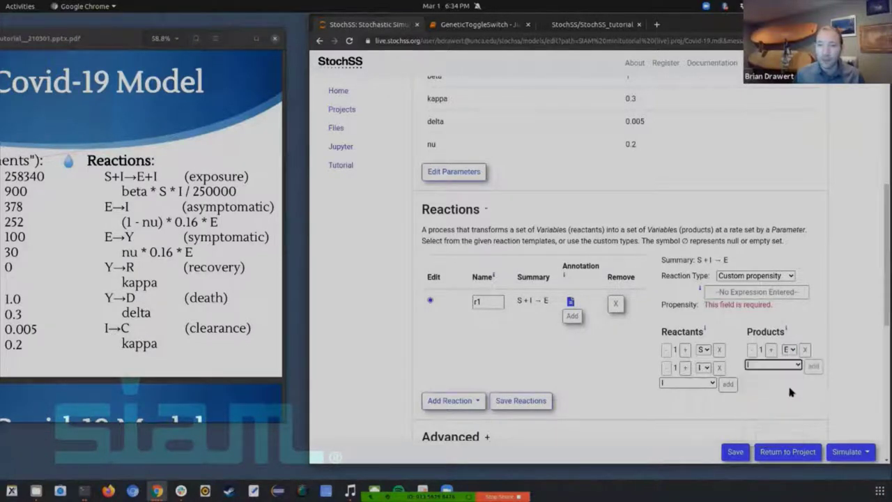
left_click(813, 365)
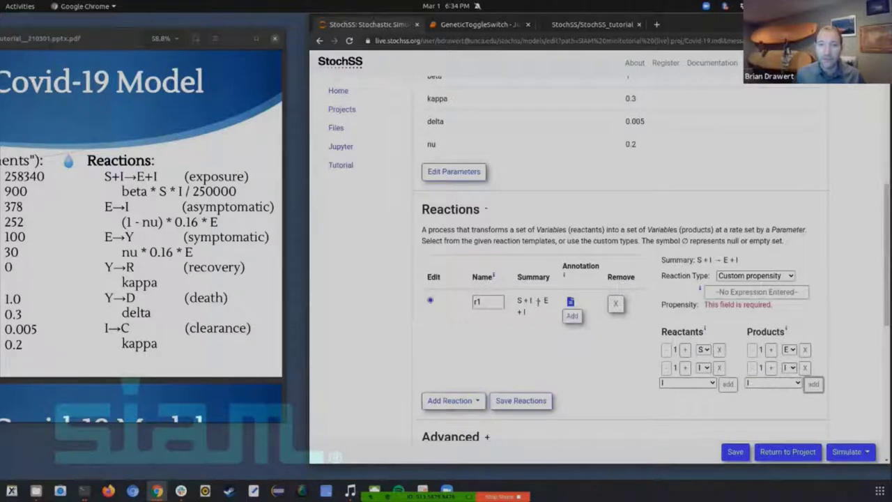
Step: Enter propensity beta*S*I/250000, then highlight the E→I and E→Y reactions on the slide
left_click(762, 291)
type("beta*S*")
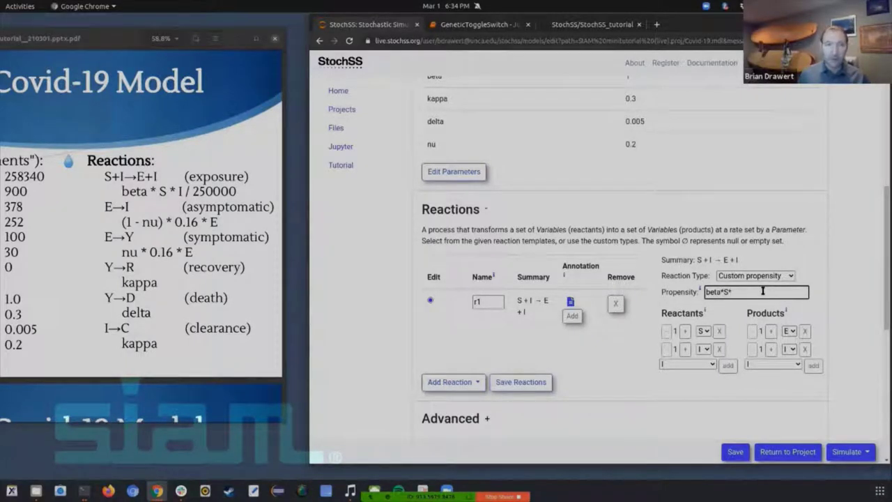
type("I*2")
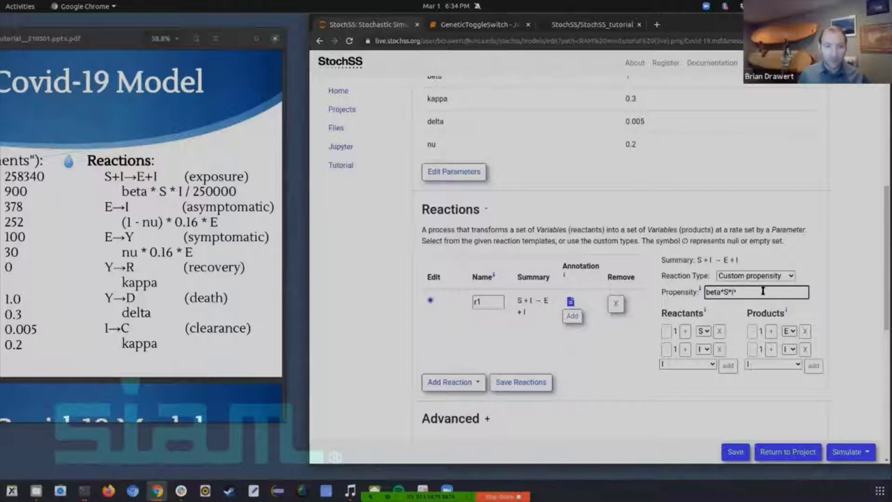
type("500")
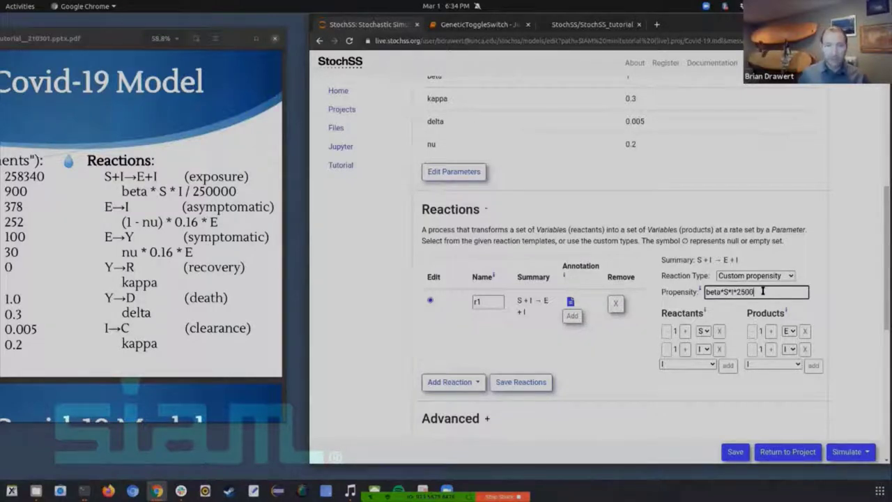
key("shift+Left")
key("shift+Left")
key("shift+Left")
key("shift+Left")
key("shift+Left")
key("shift+Left")
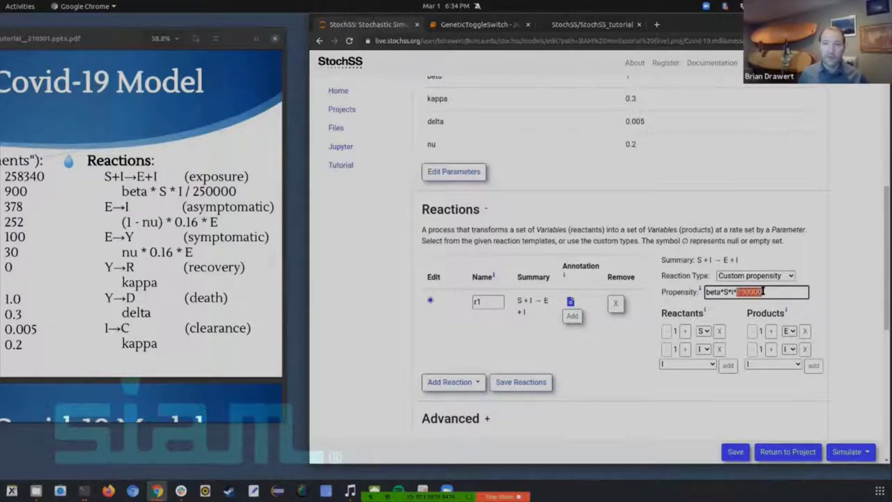
left_click(838, 296)
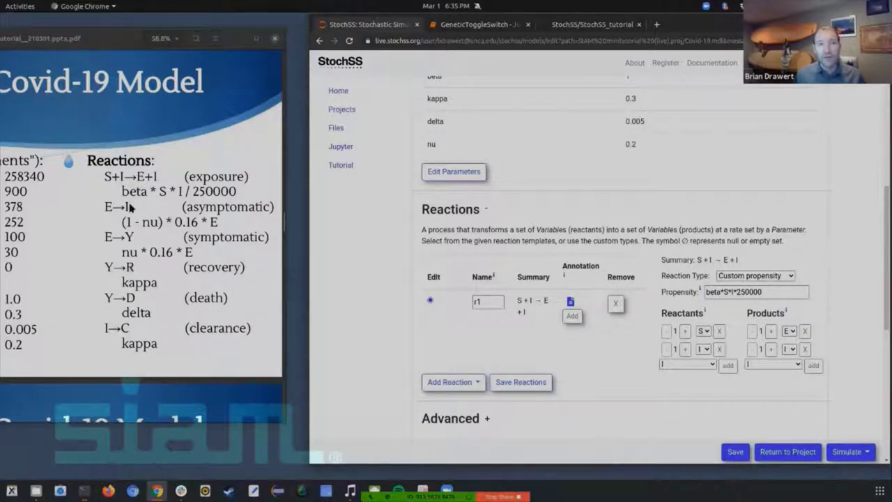
left_click_drag(104, 207, 130, 208)
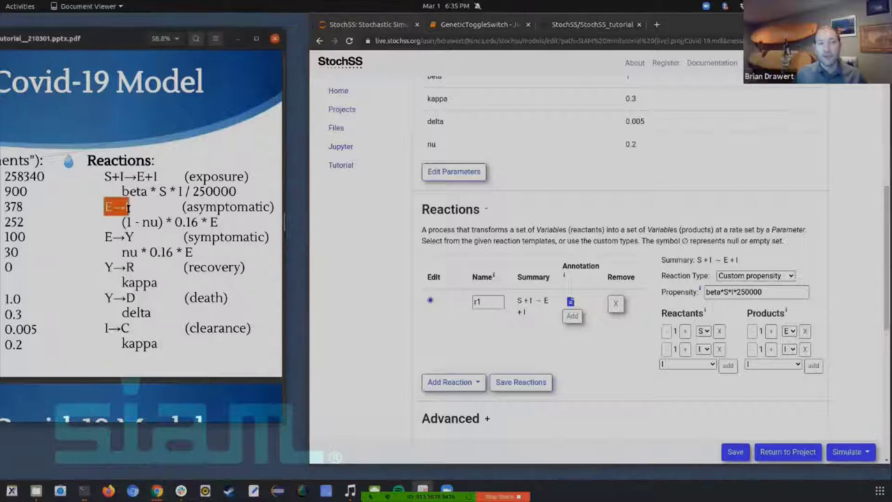
left_click(128, 213)
left_click_drag(107, 236, 136, 235)
left_click(135, 234)
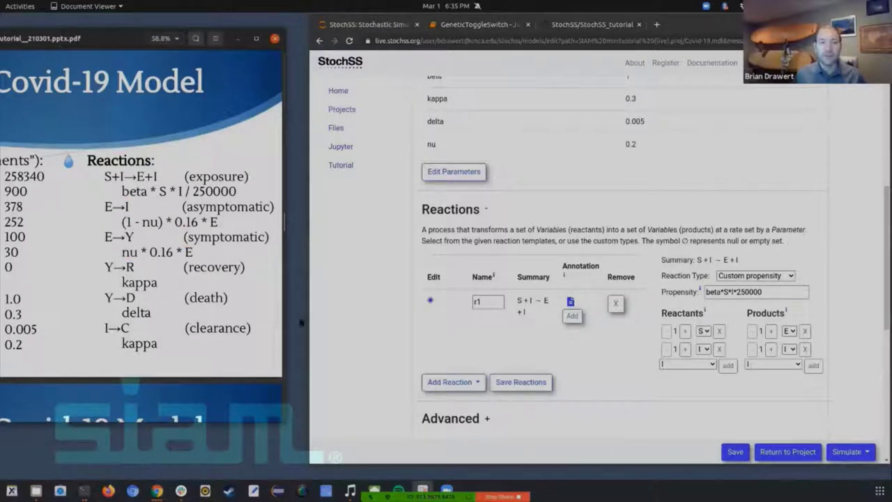
left_click(450, 383)
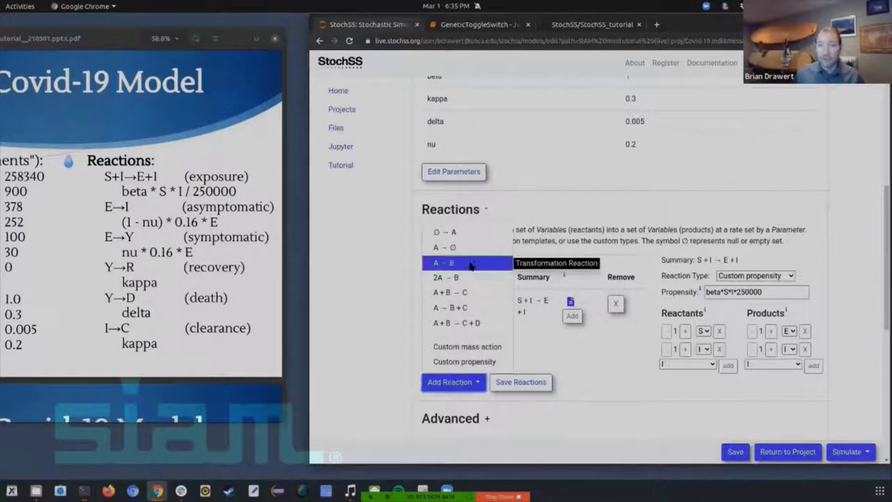
Step: Add a new A → B reaction and rename the first reaction to exposure
left_click(446, 262)
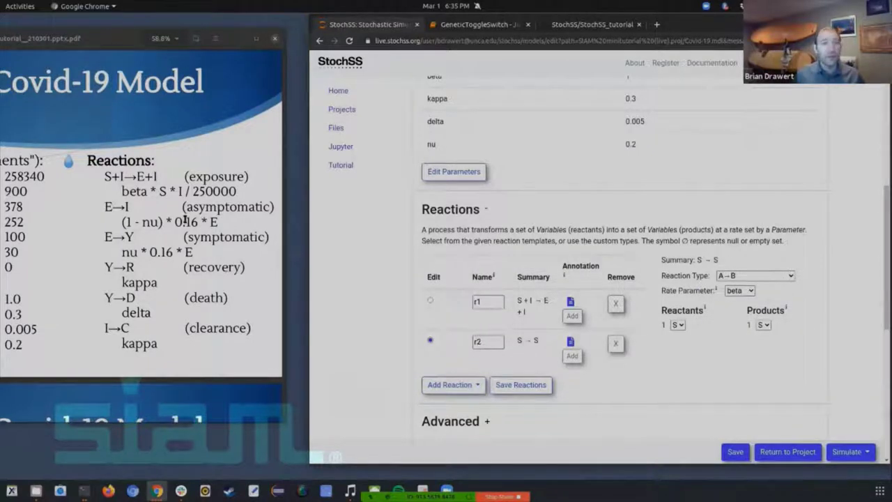
double_click(480, 302)
type("exposure")
Step: Make the second reaction convert E into I
double_click(481, 341)
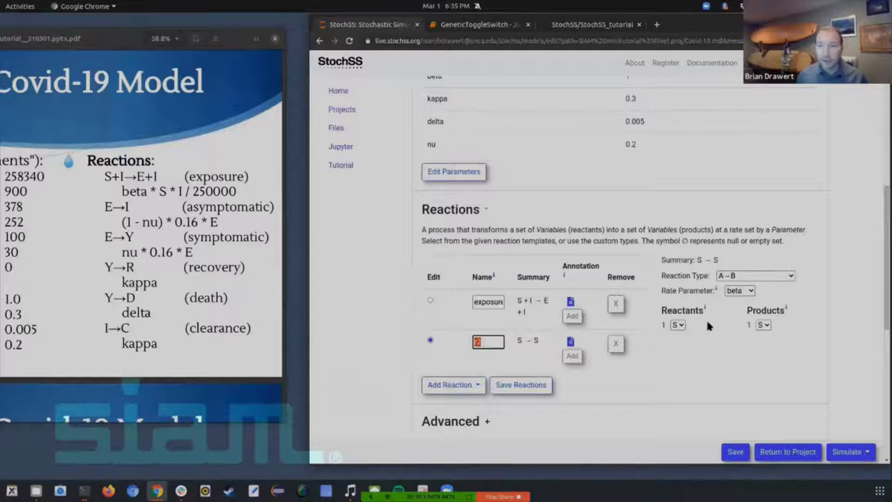
left_click(677, 325)
left_click(675, 344)
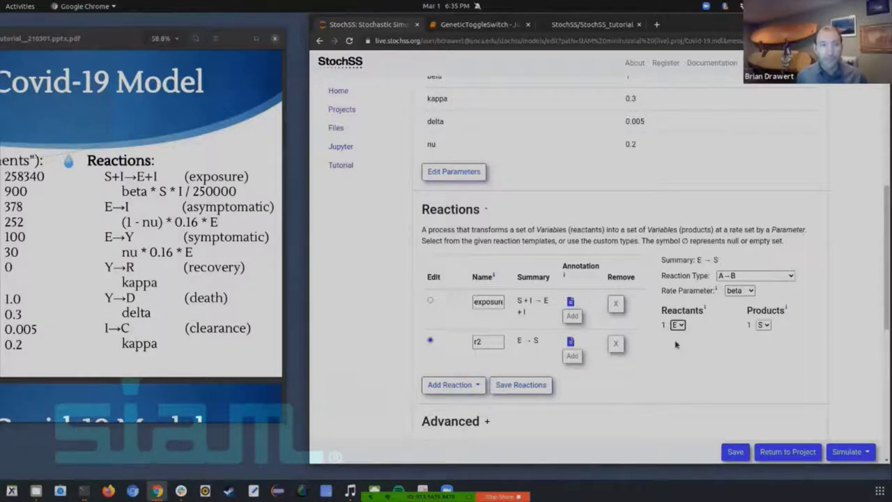
left_click(763, 325)
left_click(762, 353)
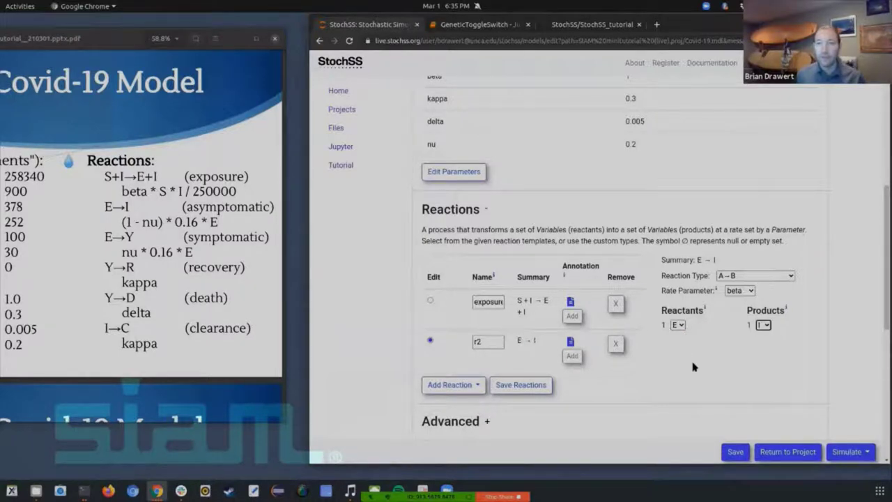
Step: Rename the second reaction to asympt
left_click(491, 342)
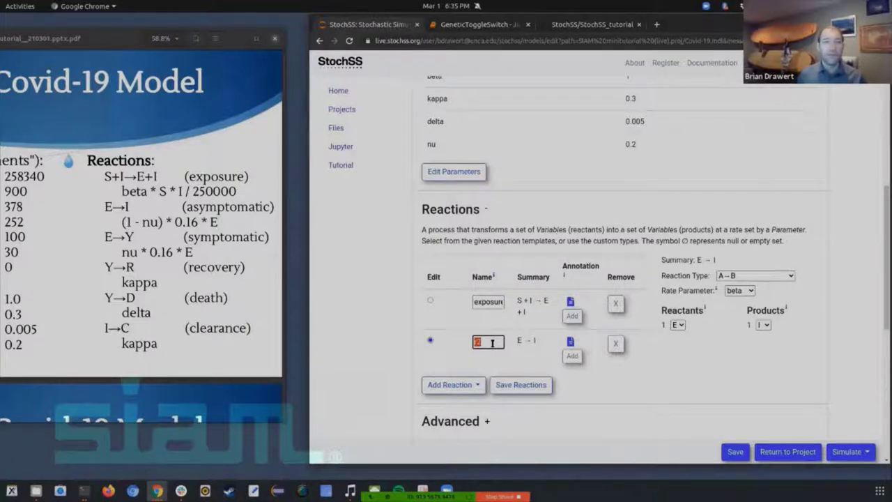
type("asymp")
key("BackSpace")
key("BackSpace")
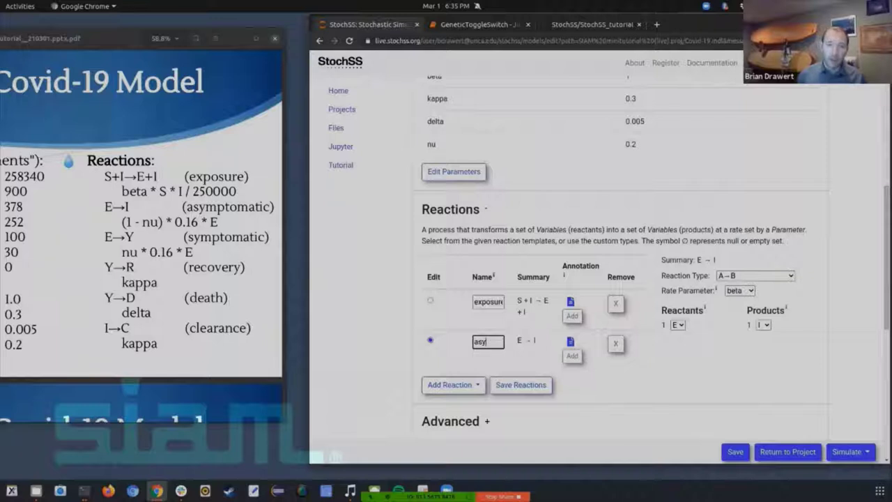
type("mp")
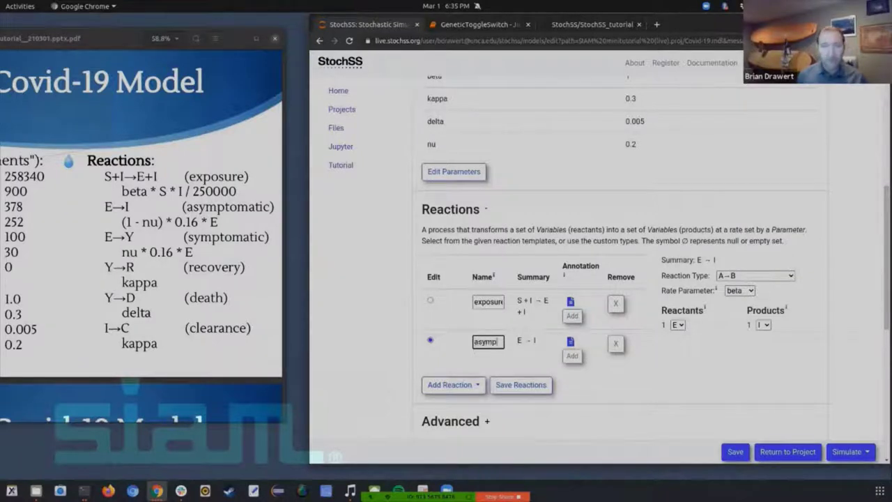
key("BackSpace")
type("t")
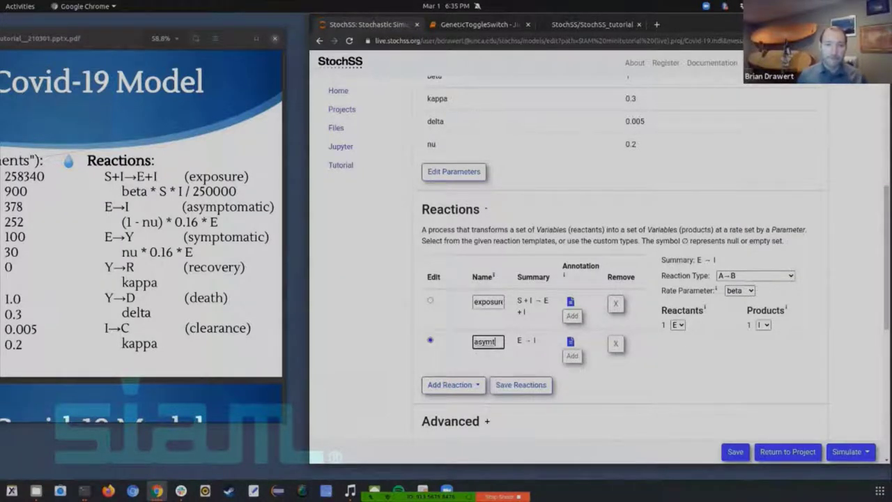
key("BackSpace")
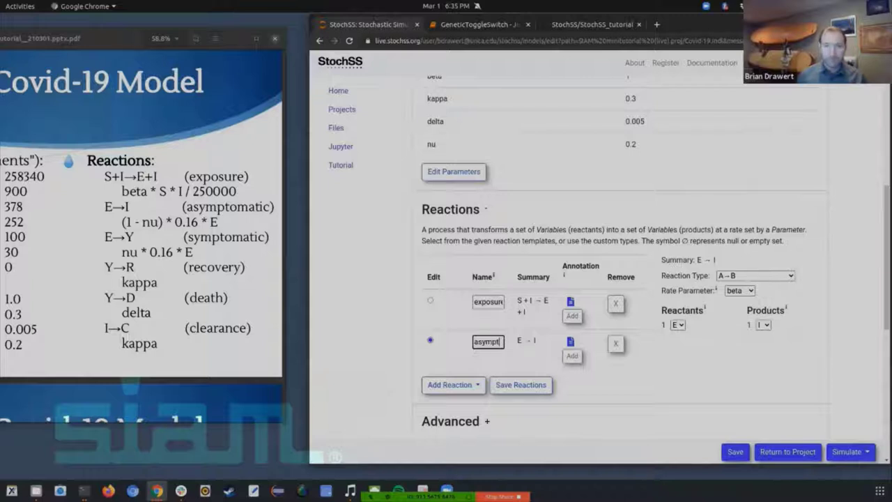
left_click(695, 387)
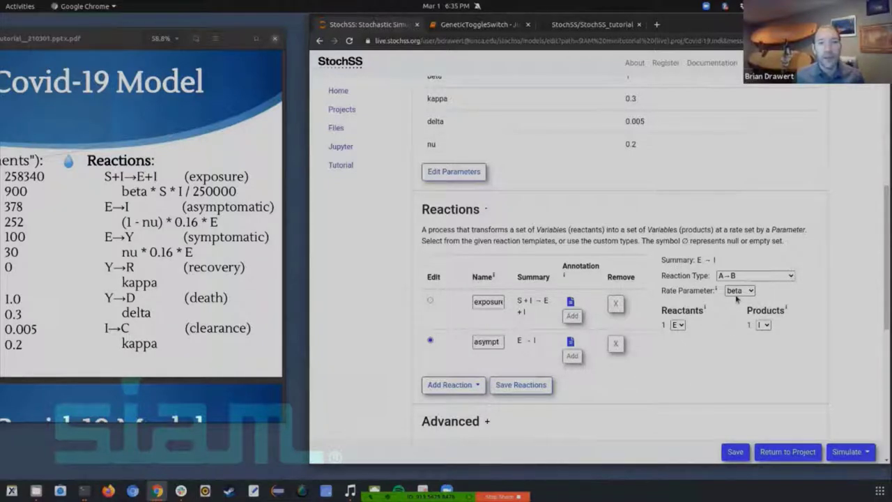
triple_click(177, 221)
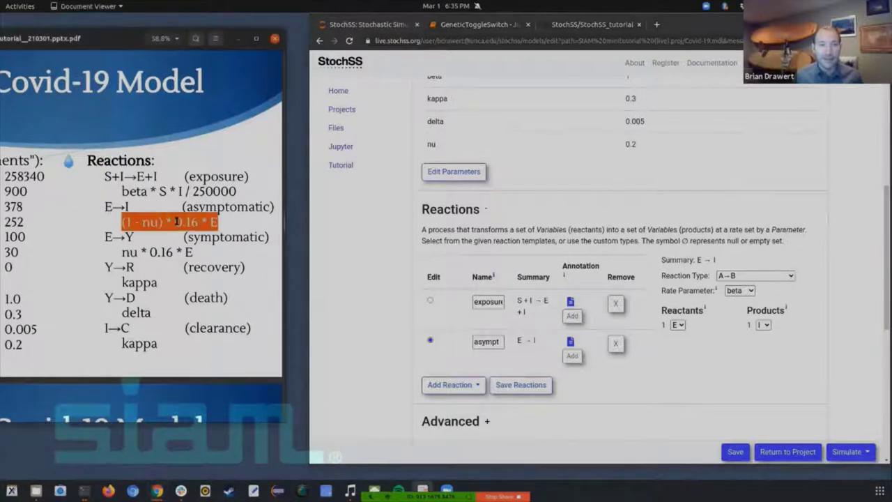
Step: Replace the asympt reaction with a new custom propensity reaction
left_click(568, 362)
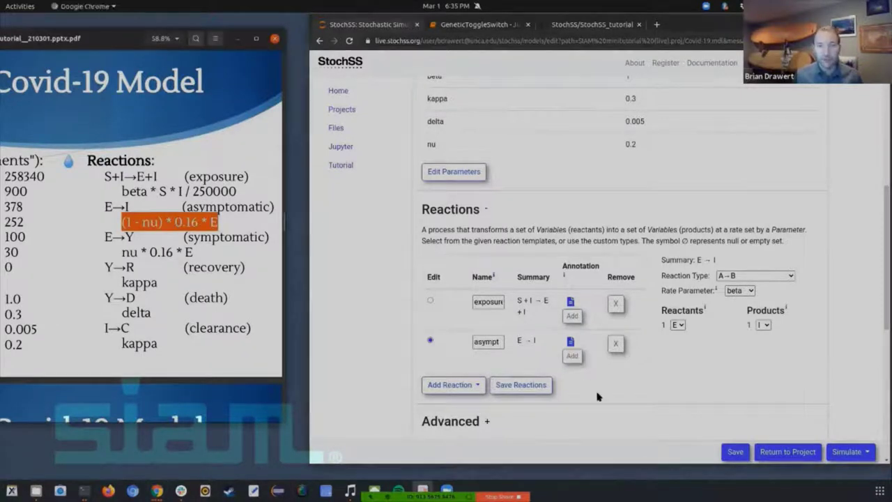
left_click(619, 349)
left_click(449, 385)
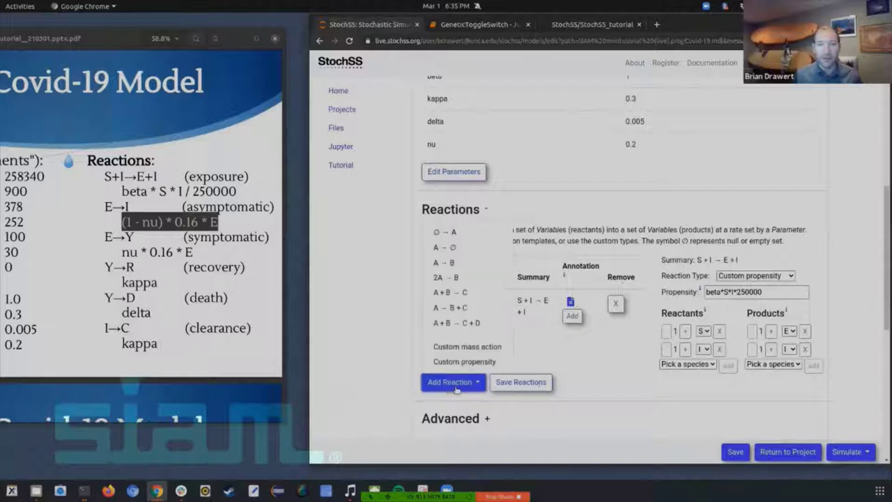
left_click(476, 361)
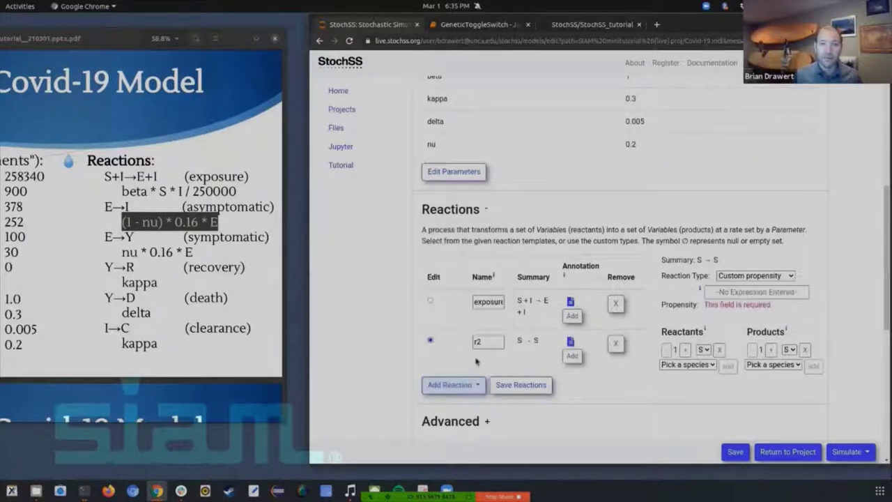
Step: Set the custom reaction to E → I with propensity (1-nu) * 0.16 * E
left_click(705, 351)
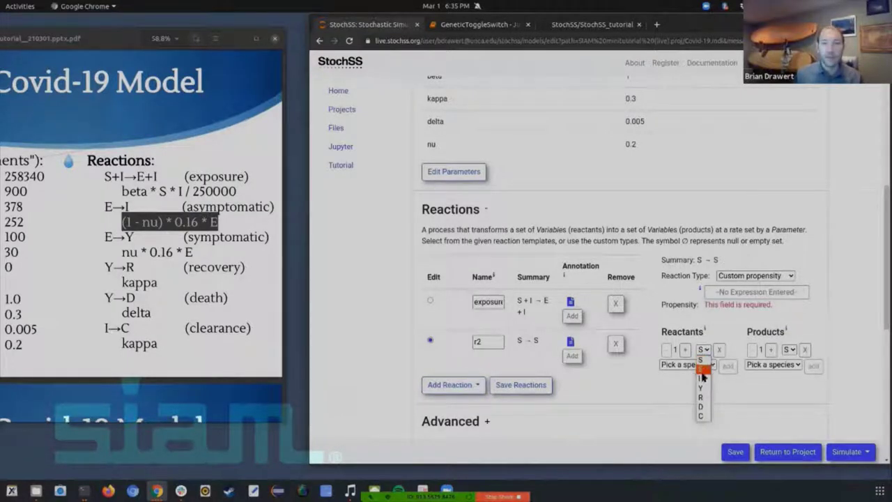
left_click(704, 367)
left_click(789, 349)
left_click(784, 377)
left_click(727, 293)
type("(1-nu) * 0.16 * E")
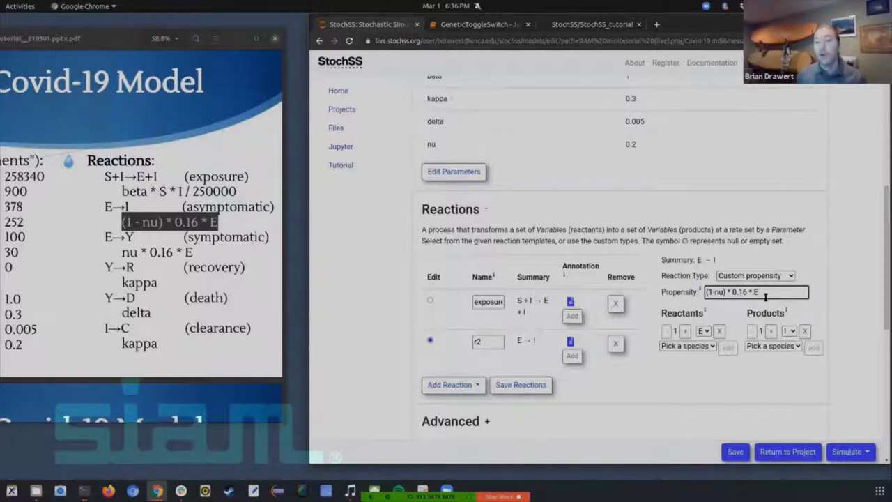
left_click_drag(772, 292, 718, 292)
left_click(721, 292)
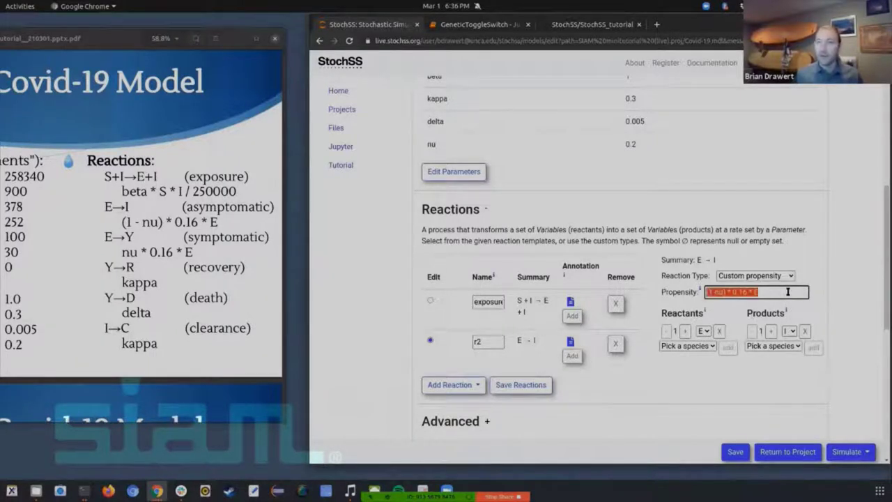
left_click(823, 291)
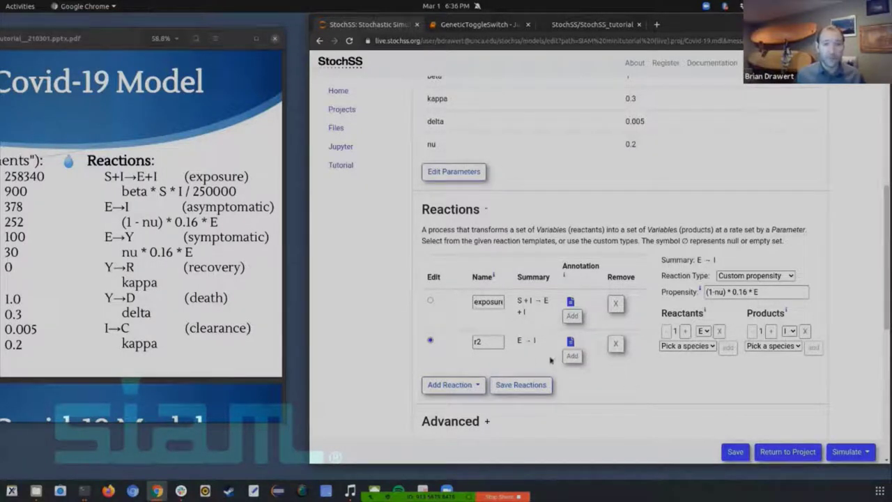
Step: Rename the custom E → I reaction to asympt
double_click(494, 340)
type("asympt")
left_click(670, 371)
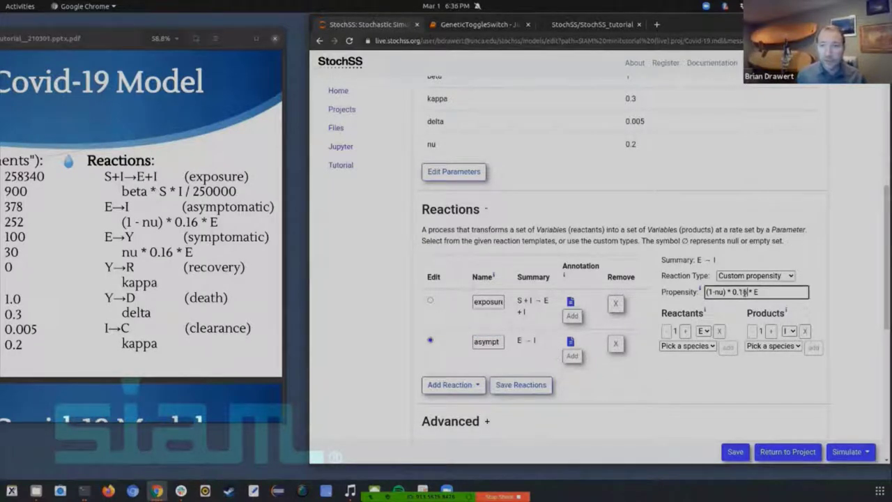
left_click(465, 384)
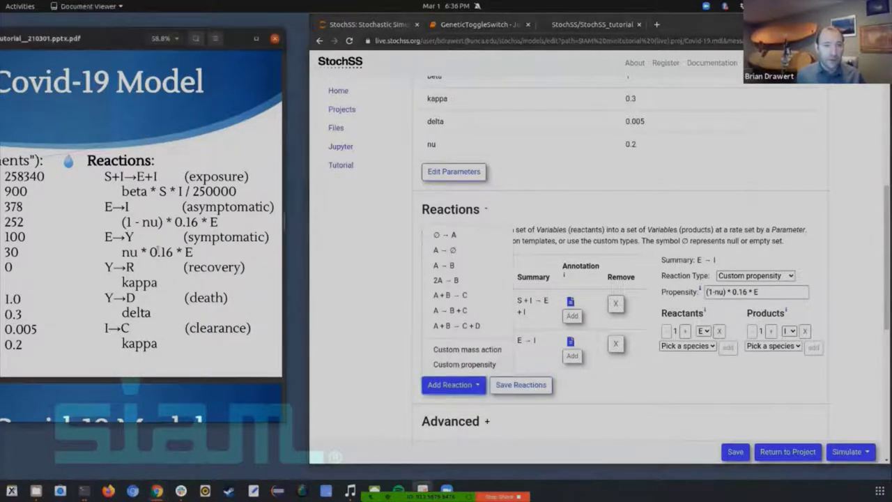
Step: Copy the nu * 0.16 * E rate from the slide and add a custom reaction named sympt
triple_click(160, 252)
key("ctrl+c")
left_click(555, 413)
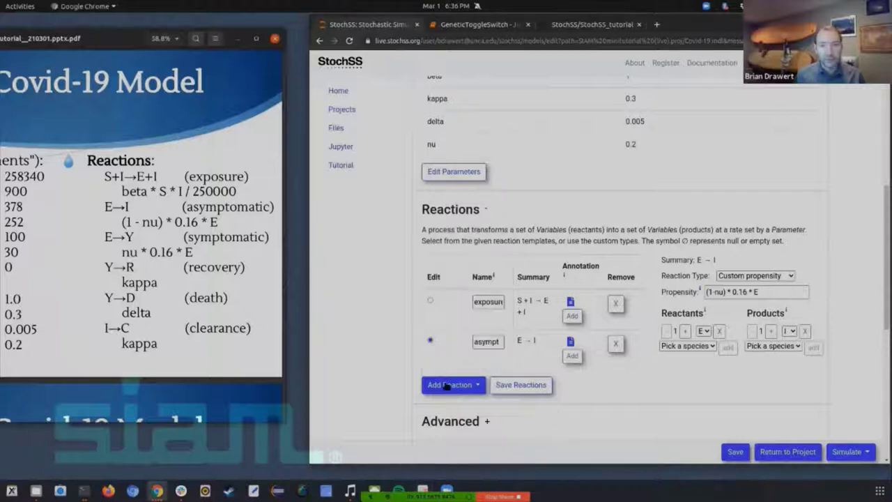
left_click(454, 384)
left_click(466, 364)
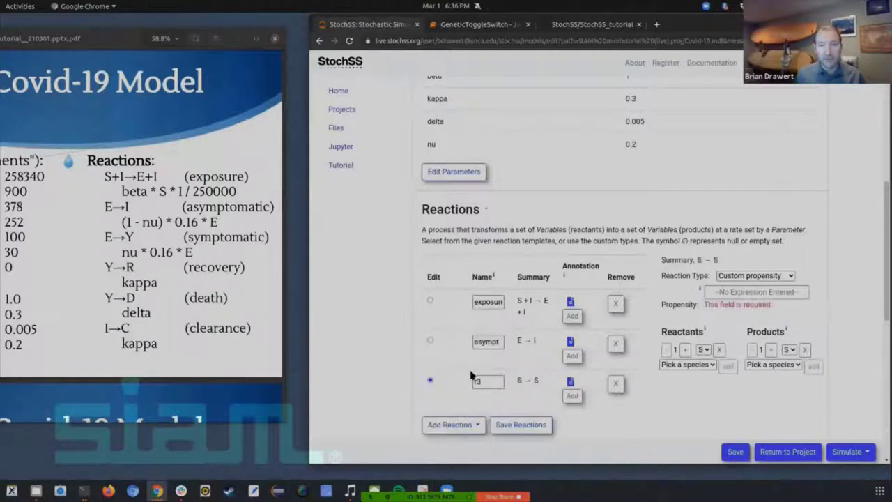
double_click(488, 382)
type("sympt")
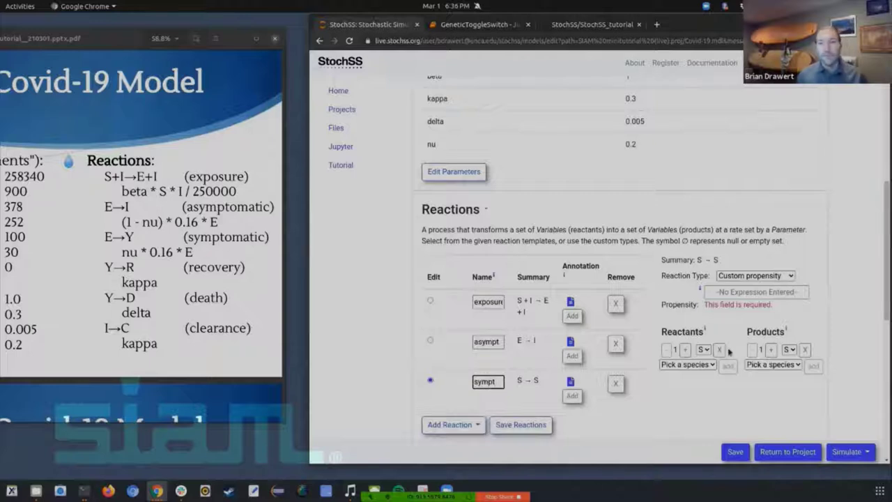
Step: Give sympt the propensity nu*0.16*E, with reactant E and product Y
left_click(746, 293)
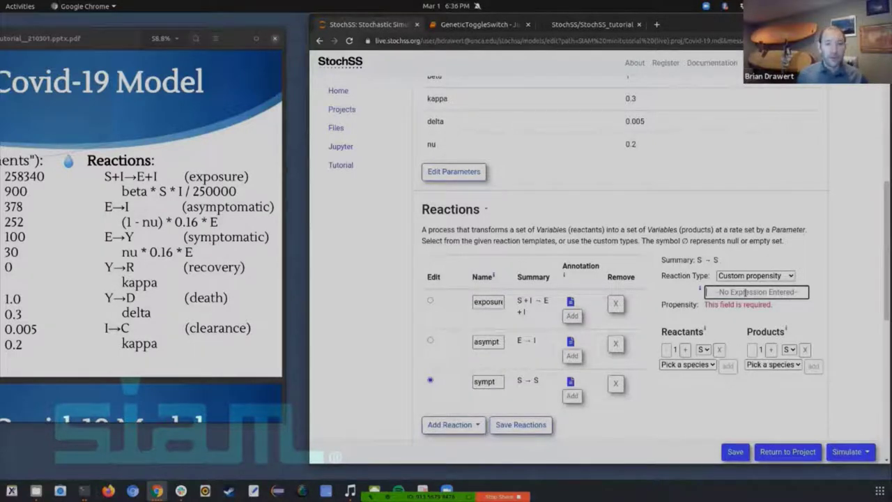
type("nu*")
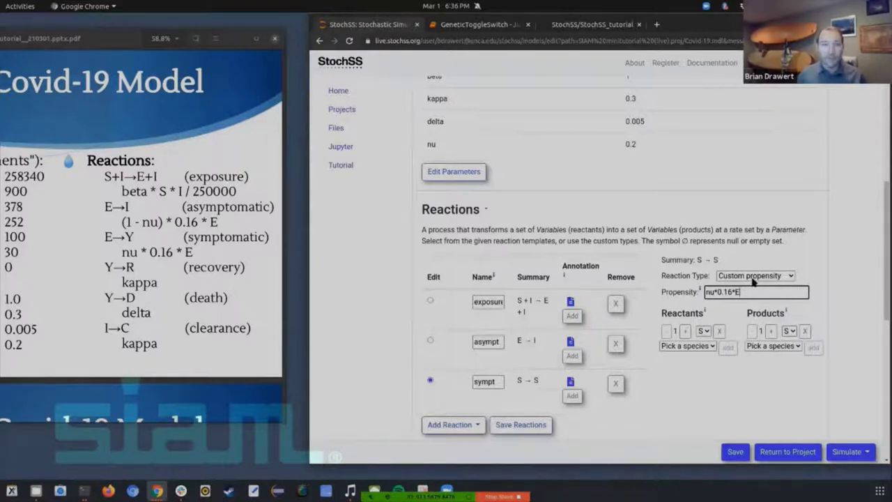
left_click(700, 333)
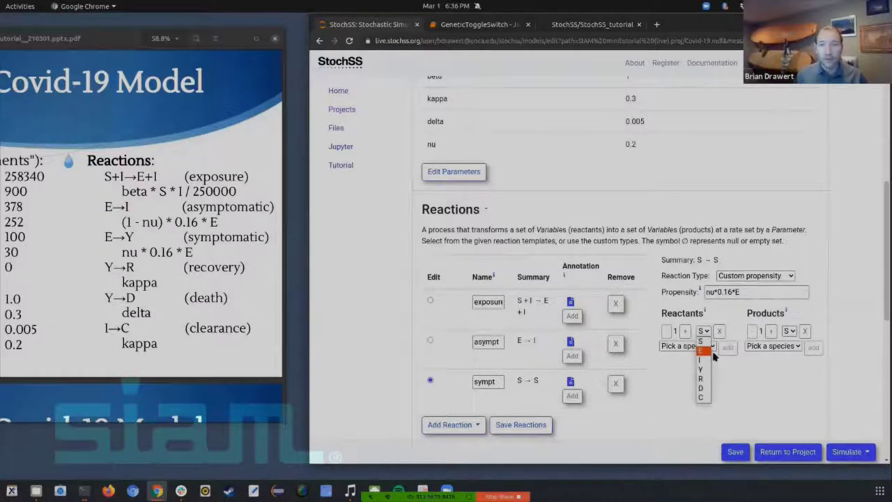
left_click(703, 350)
left_click(788, 331)
left_click(785, 369)
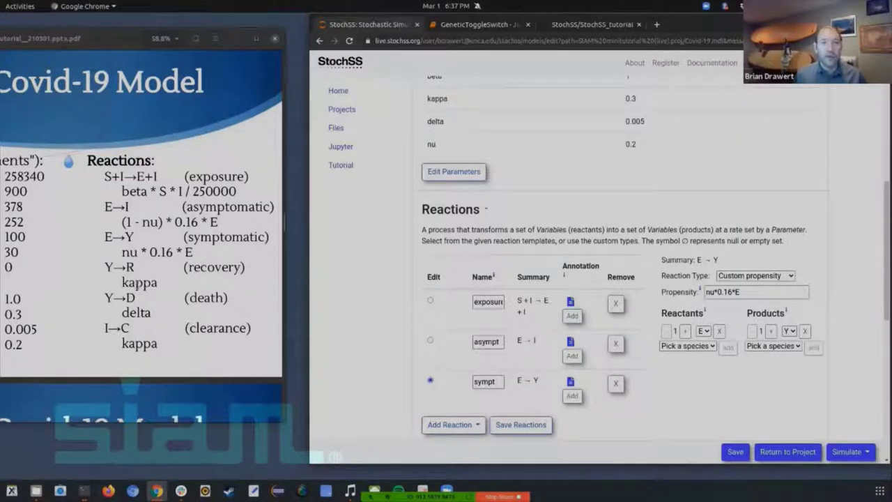
Step: Check the recovery, death and clearance rates listed on the slide
double_click(139, 283)
double_click(136, 313)
double_click(146, 344)
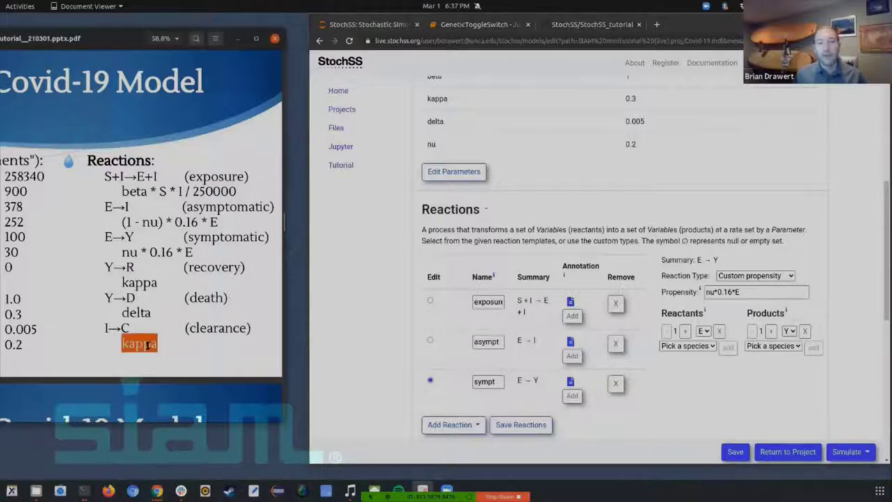
left_click(505, 427)
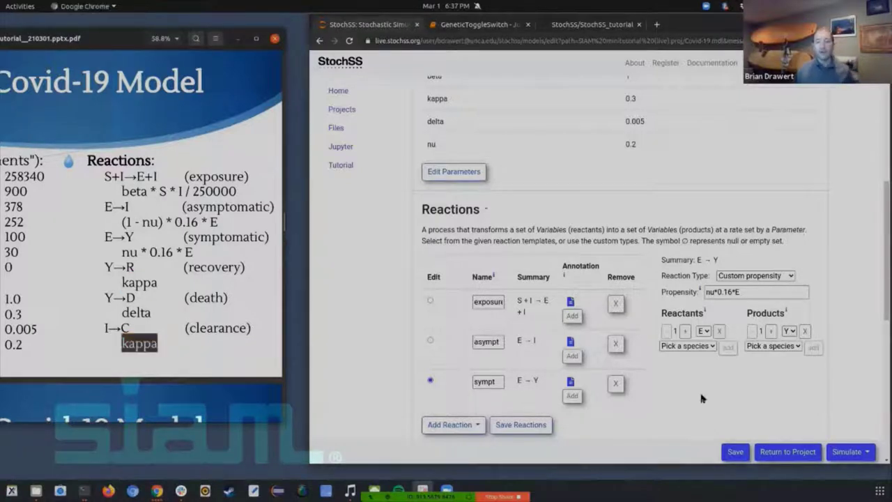
Step: Name the fourth A → B reaction recovery, with reactant Y and product R
left_click(464, 425)
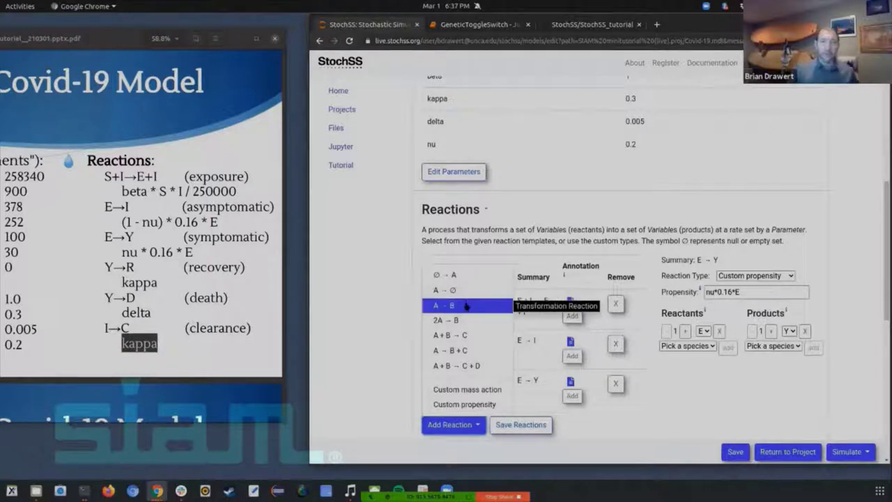
scroll(541, 398, "down", 3)
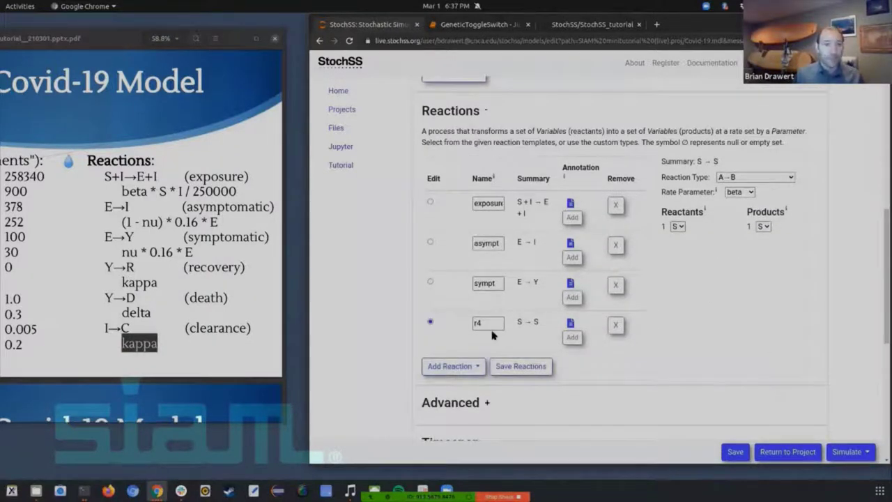
double_click(488, 323)
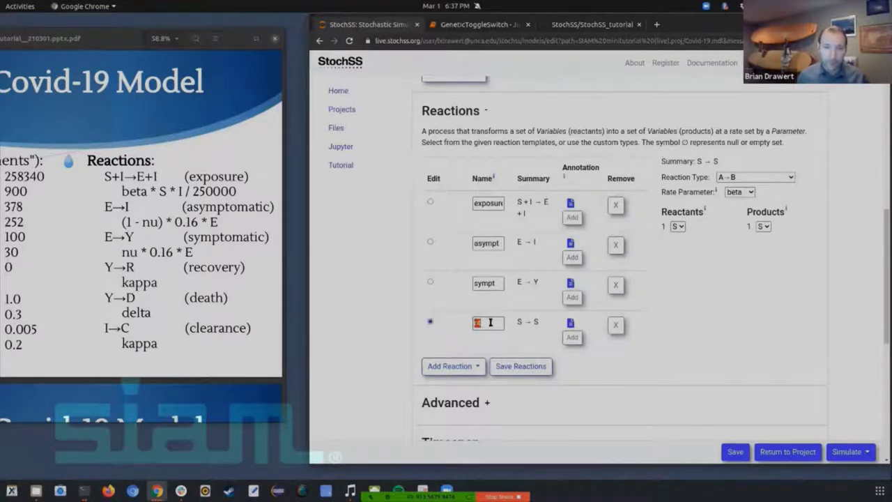
type("recovery")
left_click(677, 227)
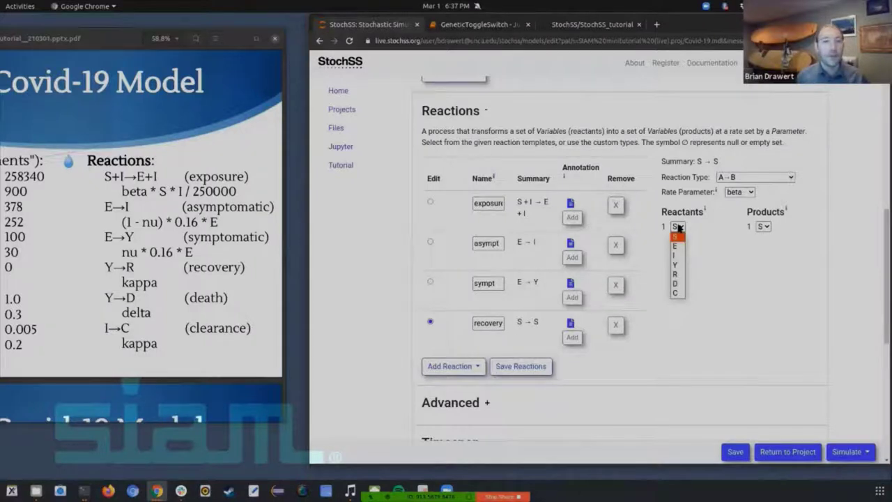
left_click(681, 266)
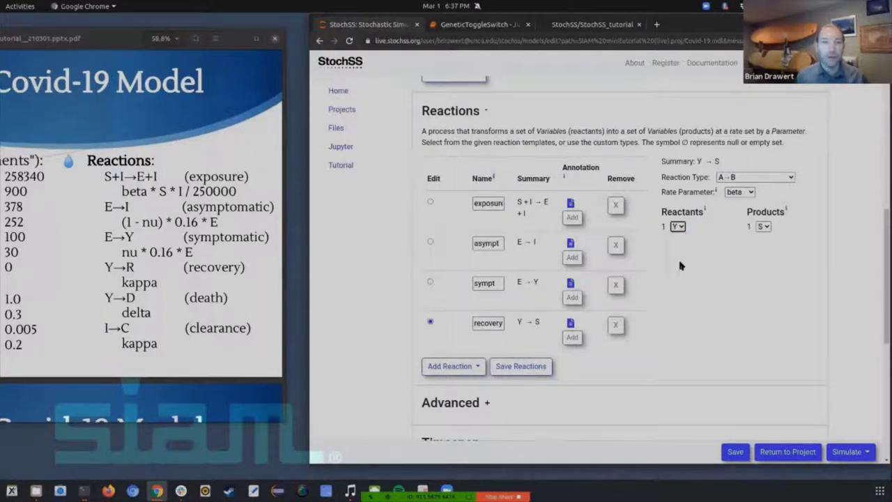
left_click(767, 227)
left_click(763, 274)
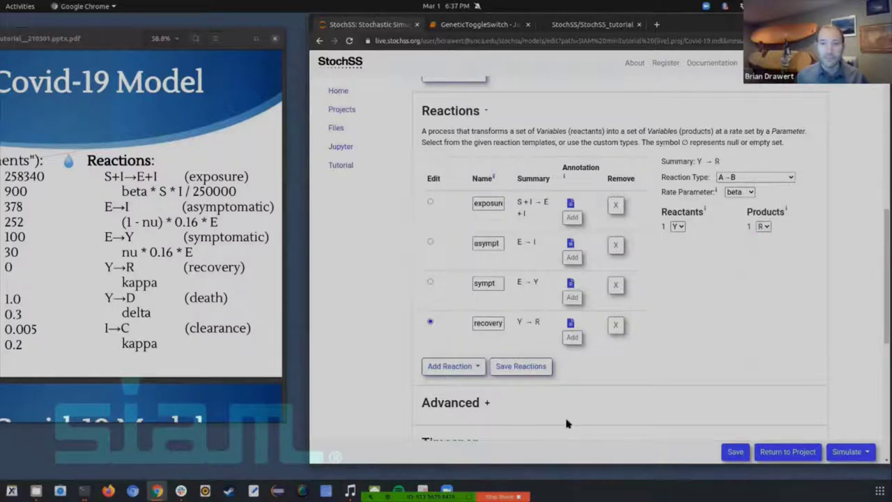
Step: Add an A → B reaction named death that converts Y into D
left_click(477, 368)
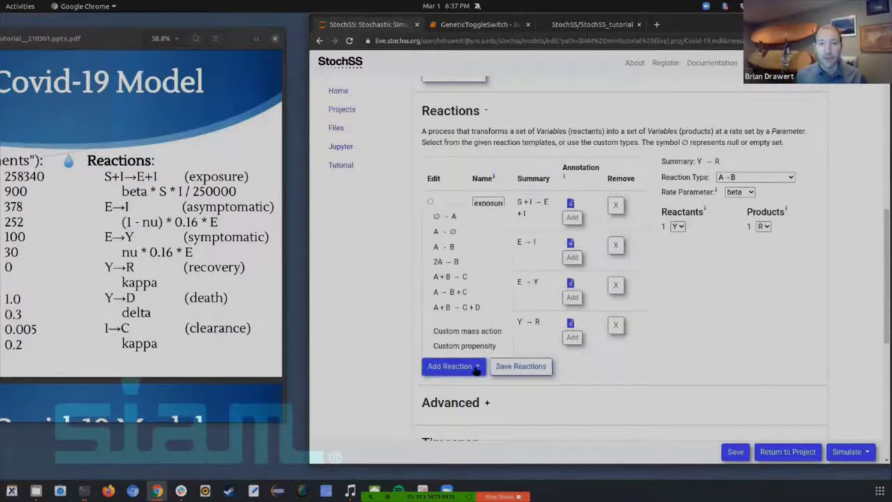
left_click(456, 247)
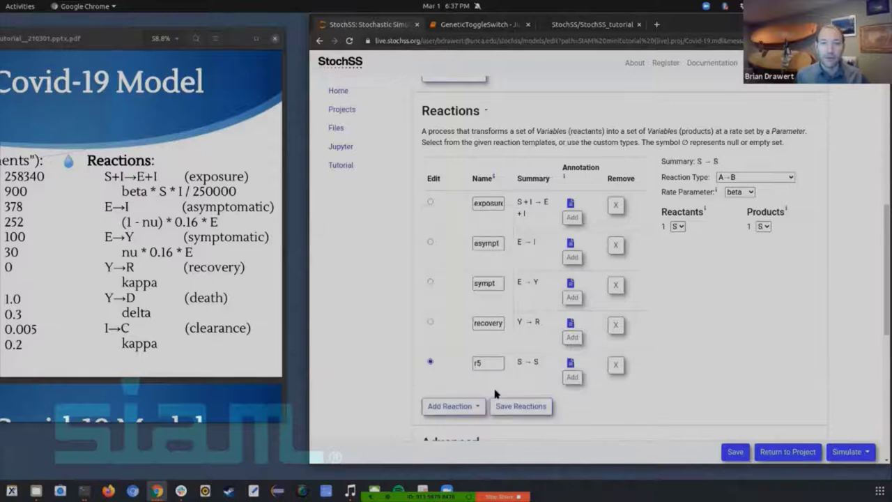
double_click(488, 362)
type("death")
left_click(678, 227)
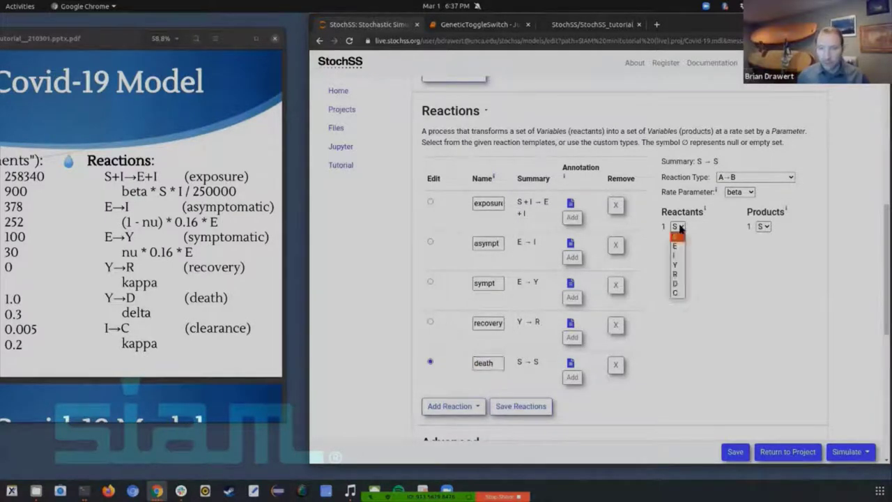
left_click(684, 265)
left_click(763, 227)
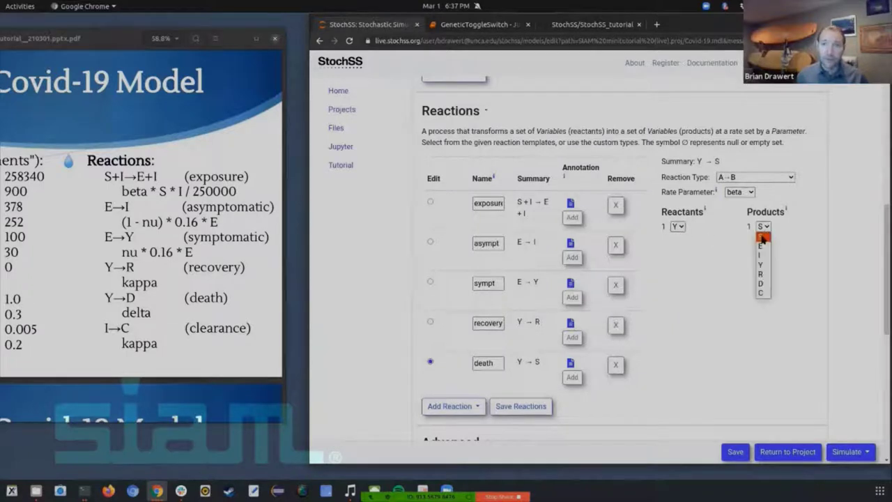
left_click(763, 284)
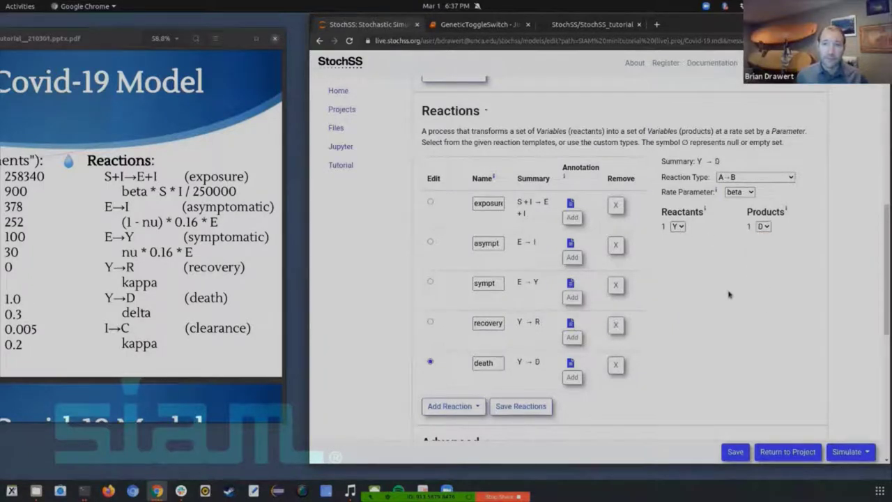
Step: Add an A → B reaction named clearance converting I into C, then save the reactions
left_click(459, 409)
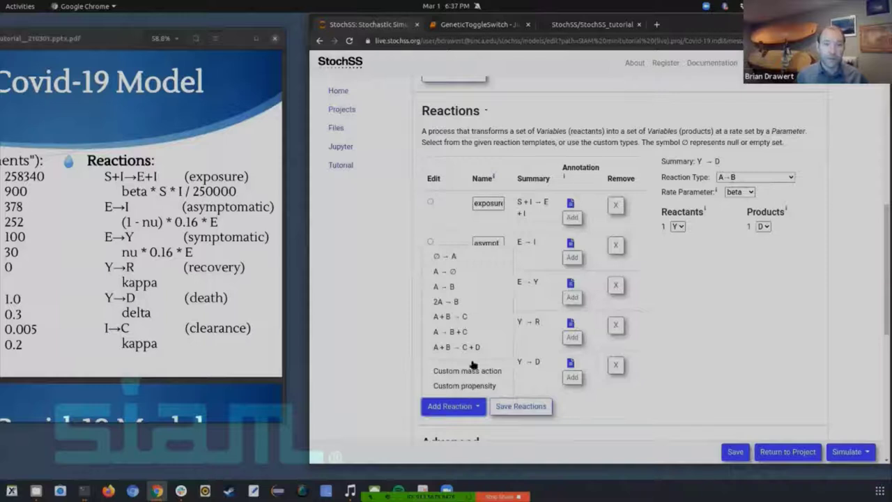
left_click(472, 289)
double_click(486, 401)
scroll(516, 411, "down", 2)
scroll(529, 404, "up", 1)
type("ce")
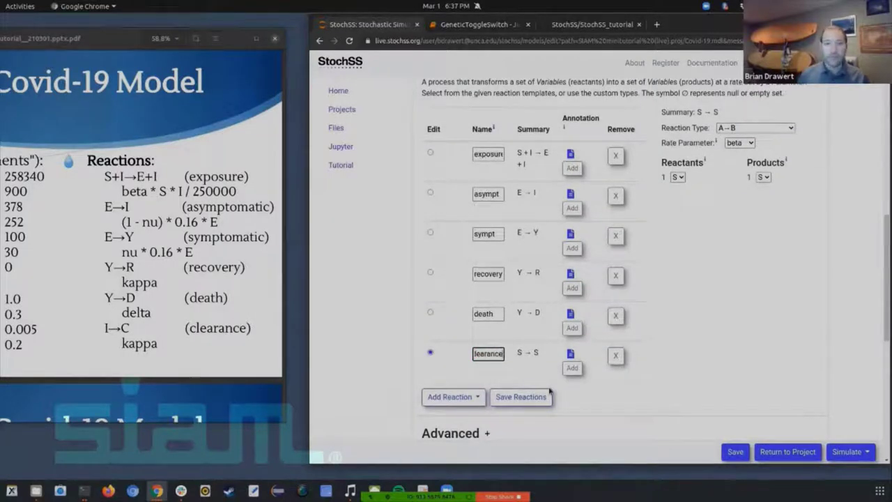
type("learance")
left_click(677, 177)
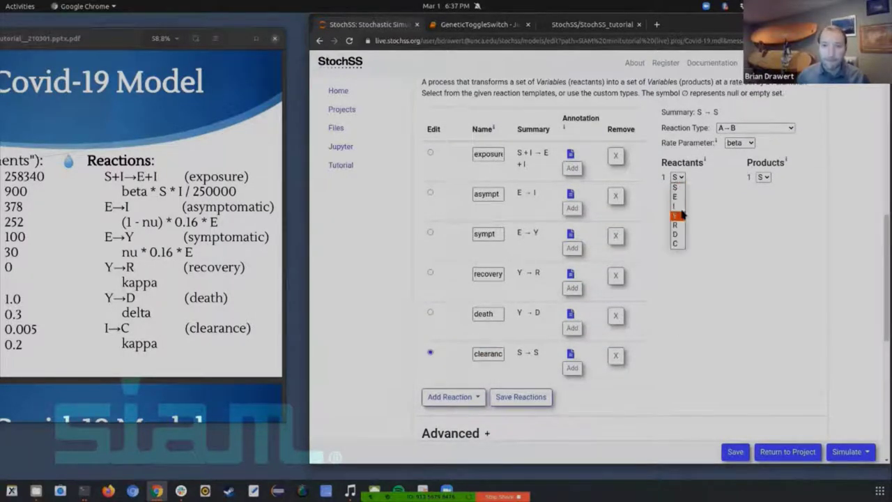
left_click(677, 206)
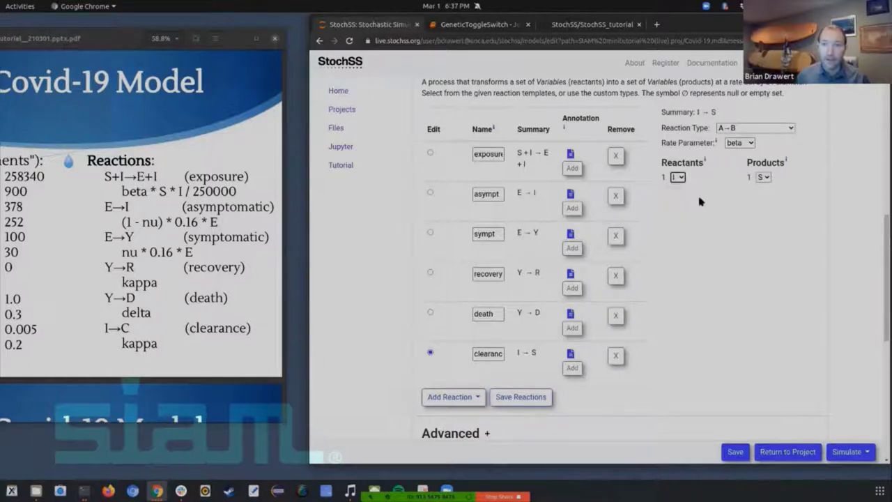
left_click(764, 178)
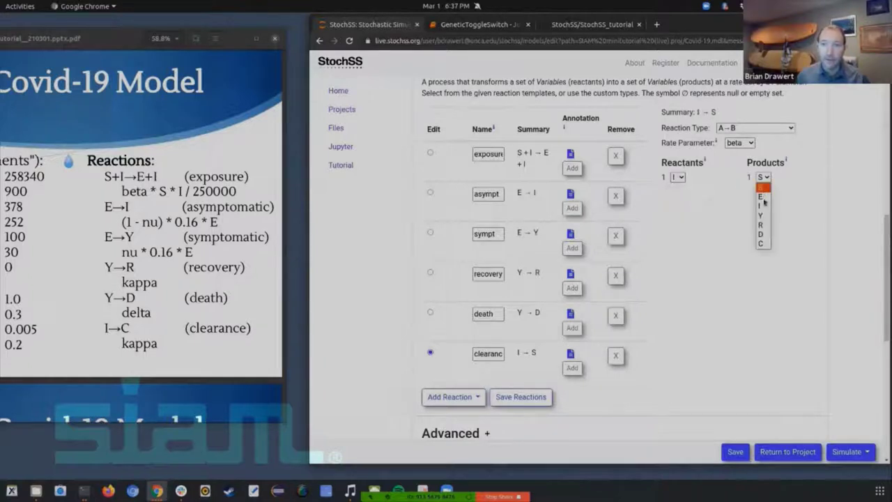
left_click(762, 244)
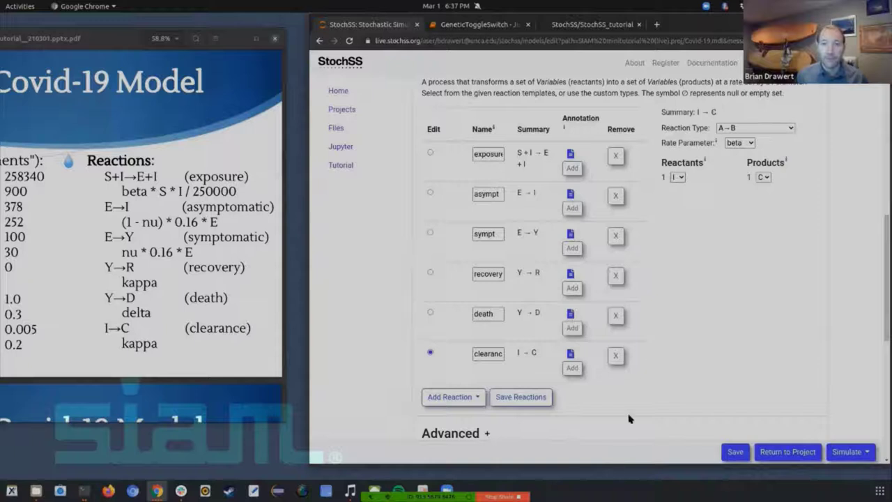
left_click(521, 397)
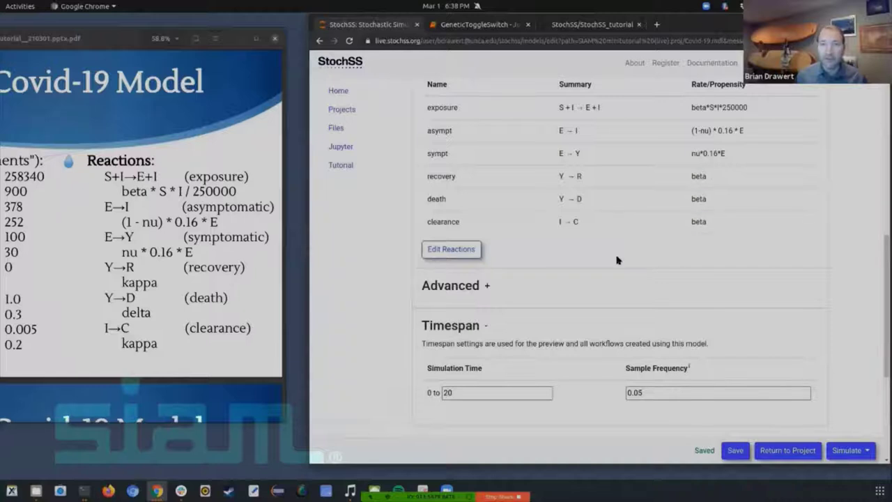
Step: Set recovery and clearance rate parameters to kappa and death to delta, then save
left_click(446, 252)
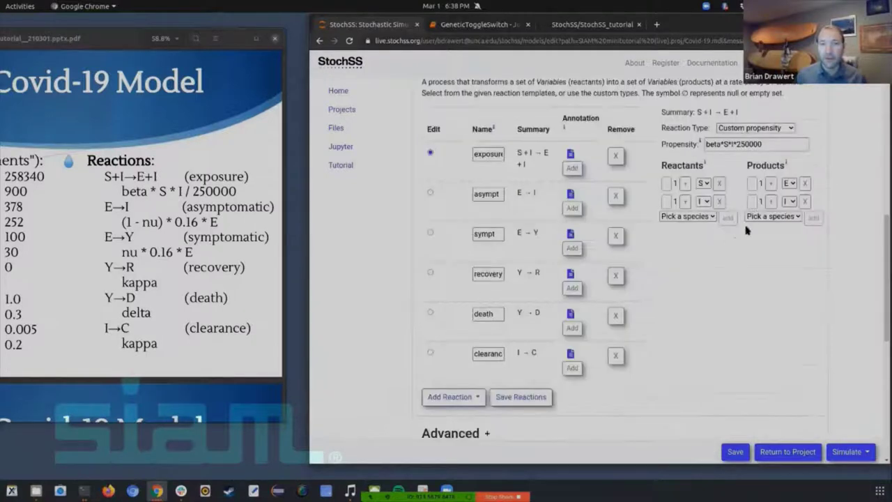
left_click(430, 272)
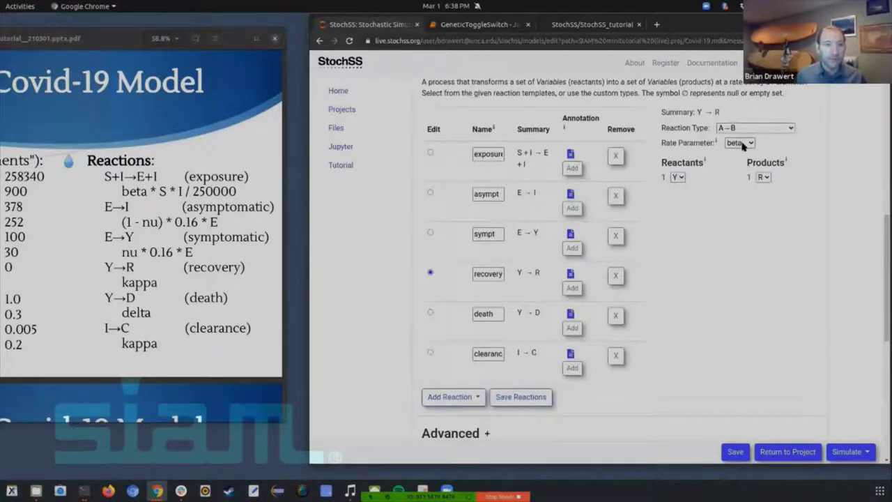
left_click(743, 145)
left_click(749, 162)
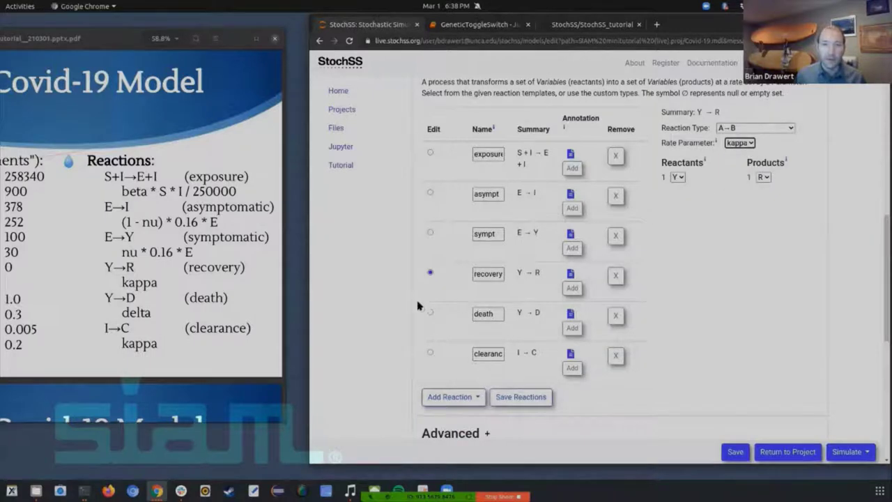
left_click(432, 314)
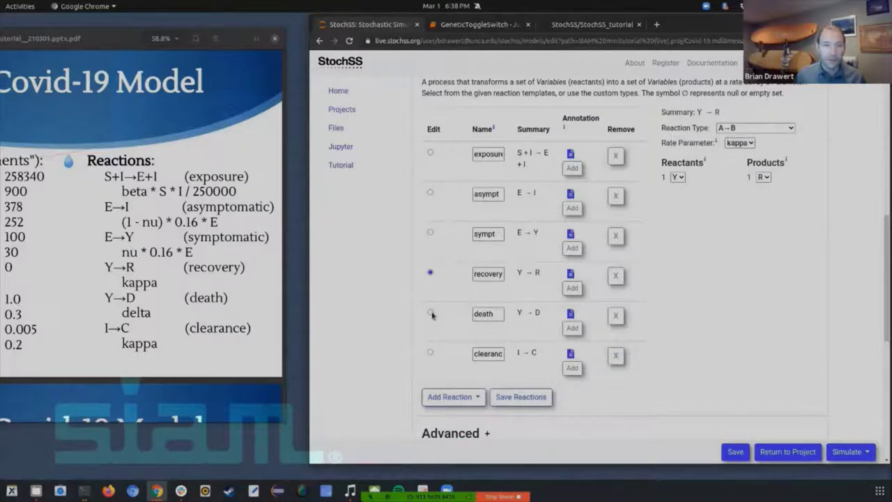
left_click(737, 145)
left_click(742, 173)
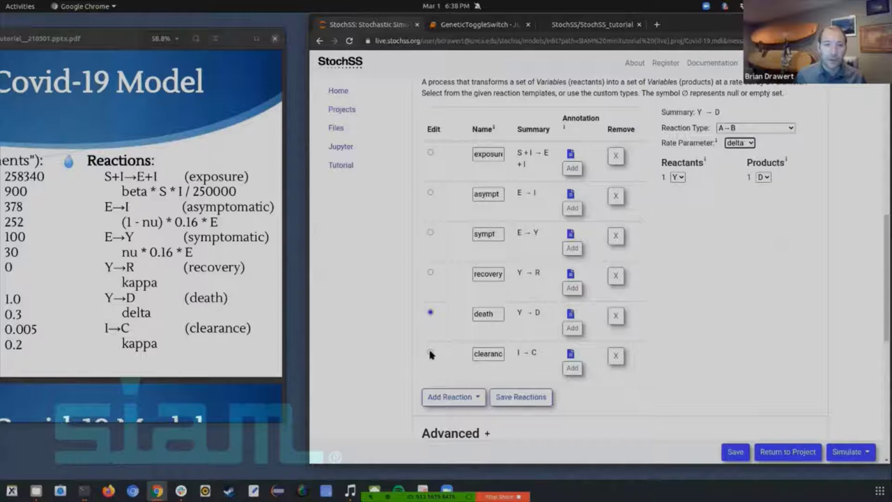
left_click(430, 353)
left_click(738, 145)
left_click(746, 168)
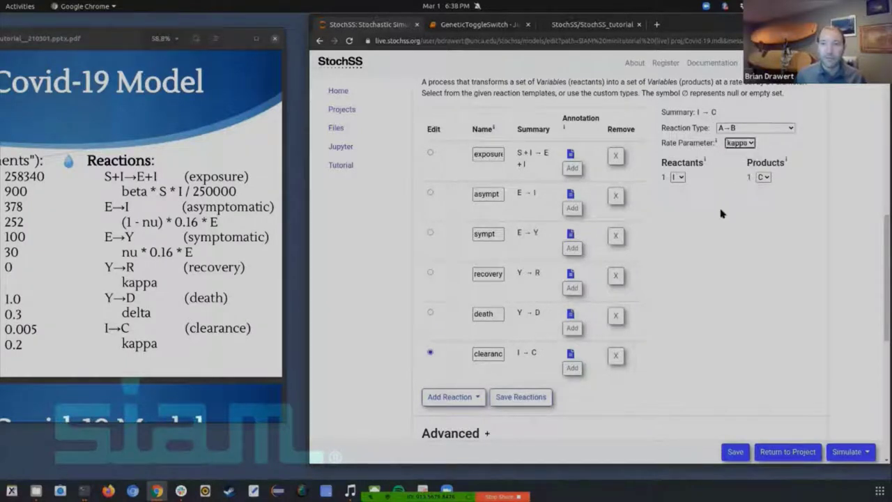
left_click(526, 397)
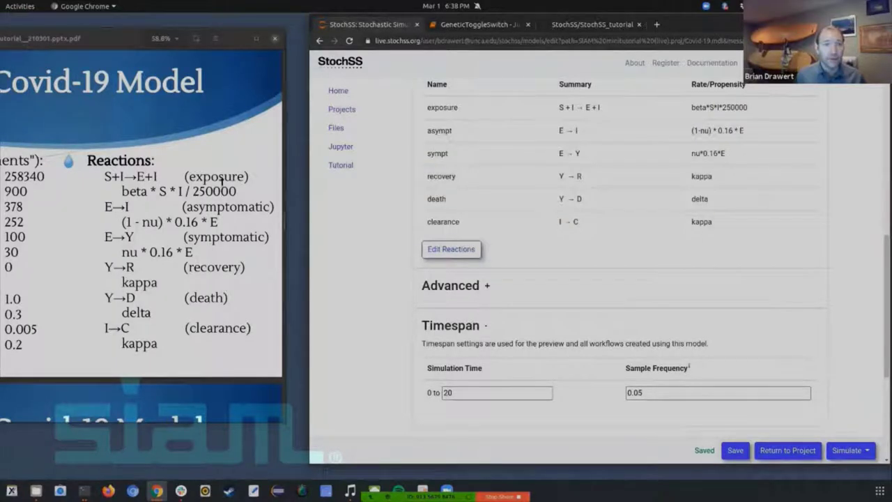
Step: Set simulation time to 100 and sample frequency to 0.5, then run a preview
scroll(641, 279, "down", 2)
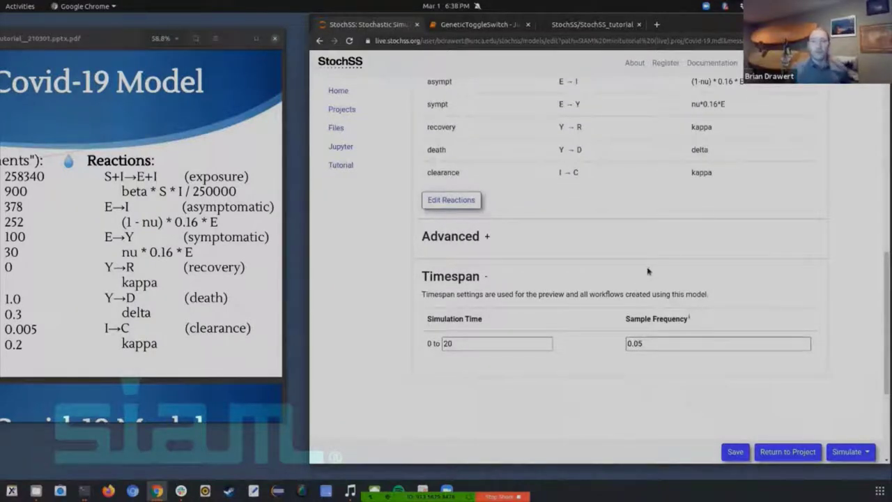
double_click(539, 347)
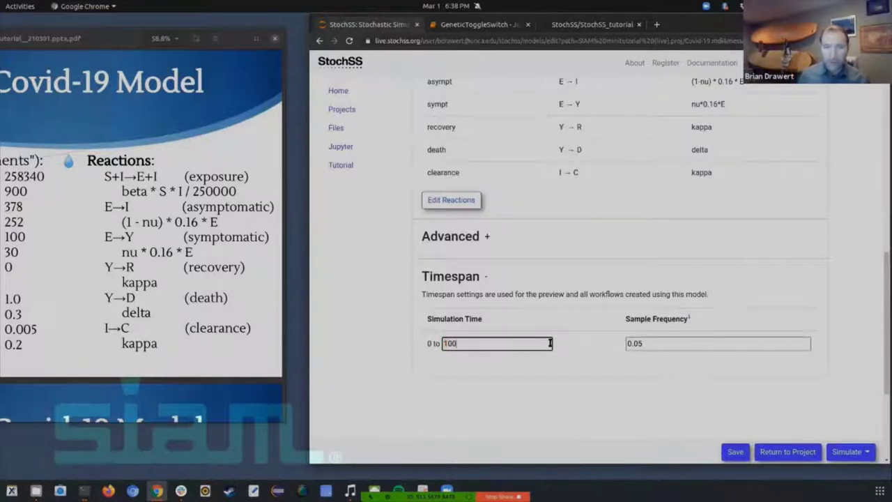
left_click(687, 342)
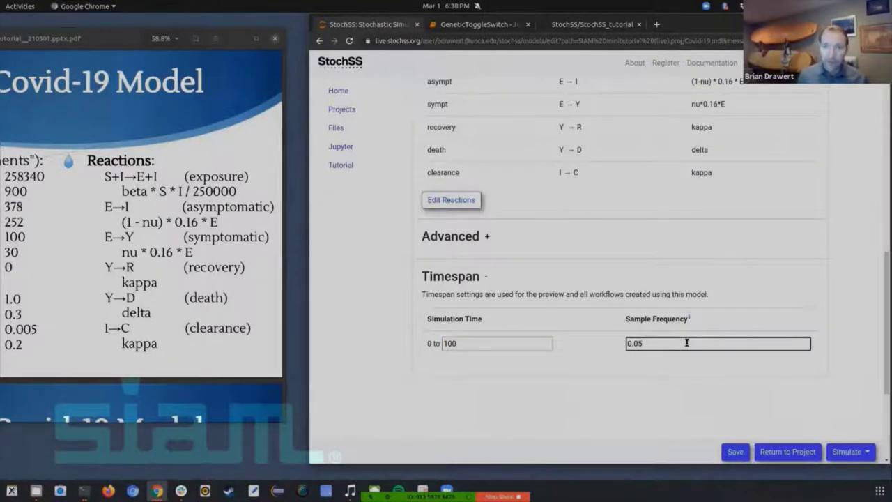
key("BackSpace")
type("5")
left_click(818, 281)
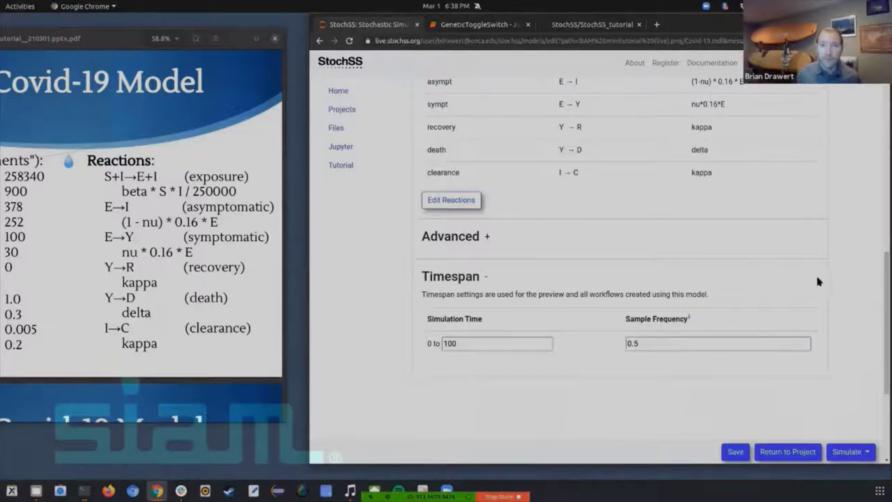
left_click(857, 454)
left_click(812, 380)
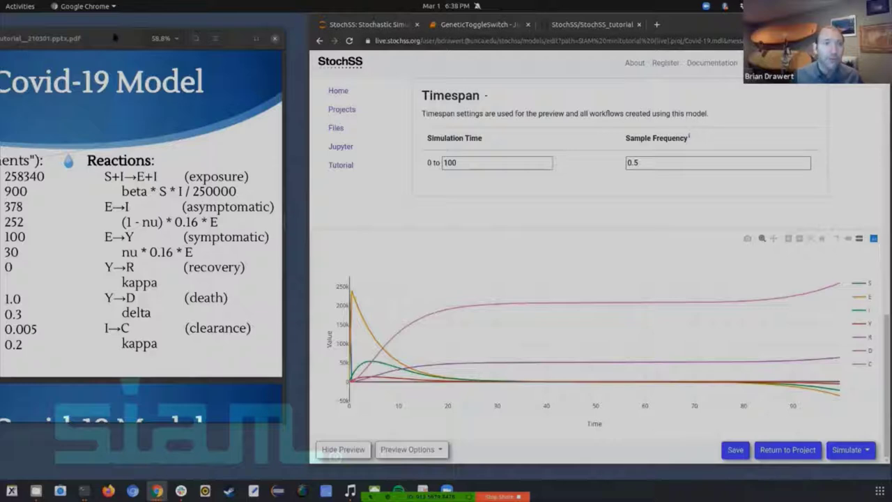
left_click_drag(186, 46, 369, 56)
scroll(135, 299, "down", 5)
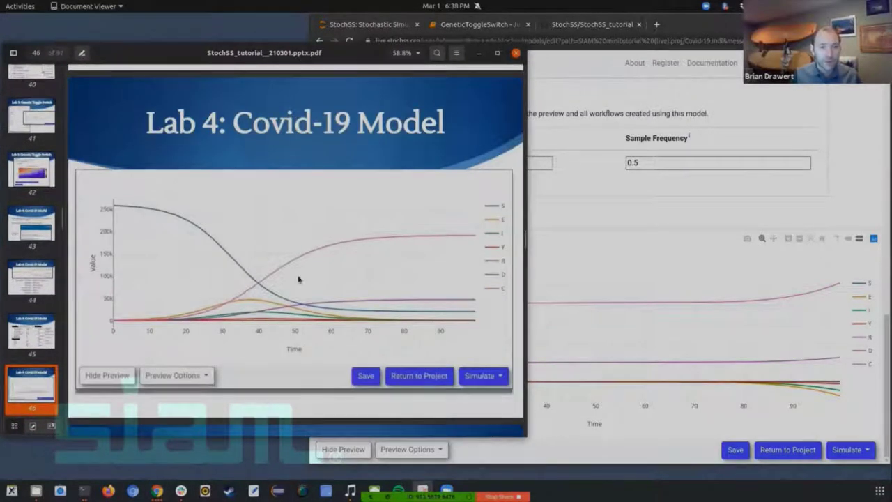
left_click(601, 213)
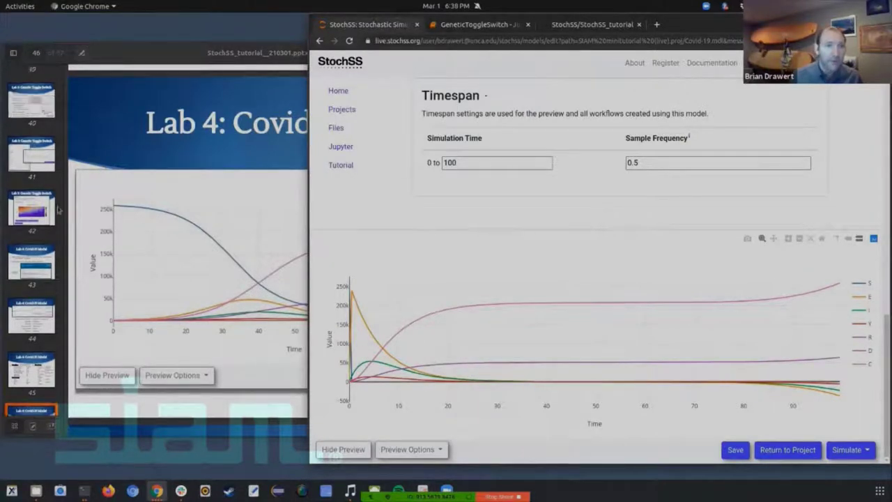
scroll(57, 211, "down", 5)
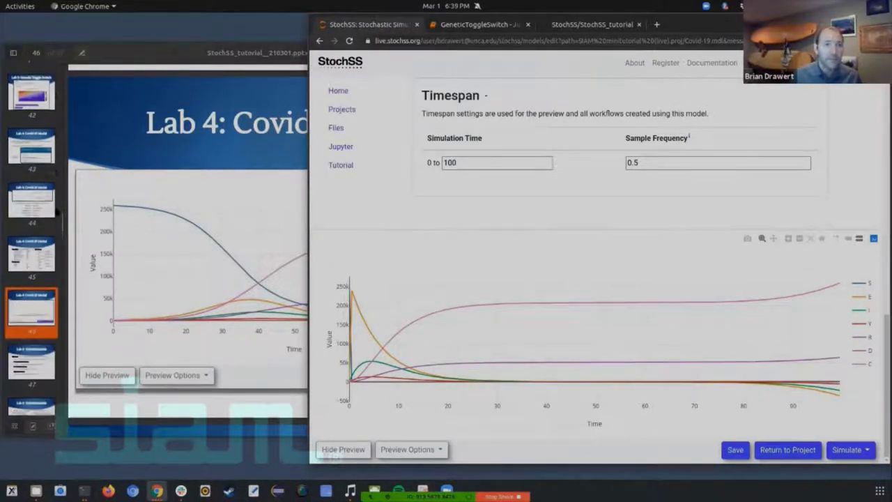
left_click(164, 168)
scroll(157, 198, "up", 5)
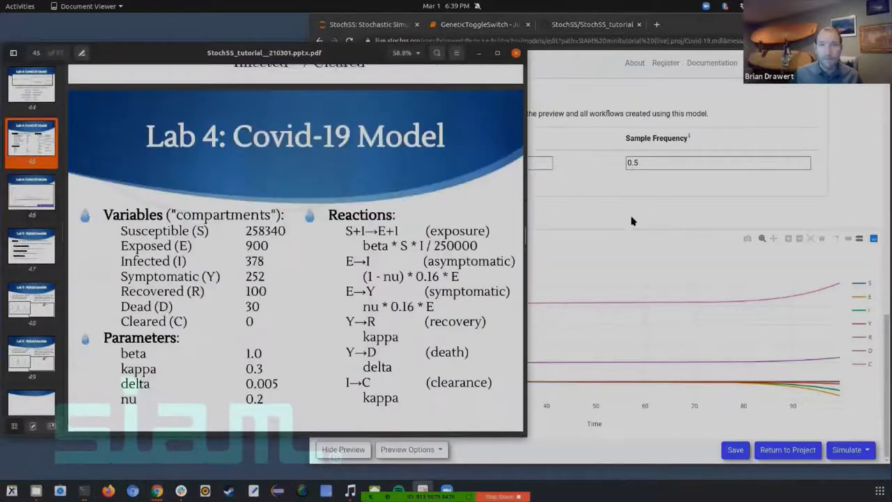
left_click(632, 221)
scroll(621, 225, "up", 6)
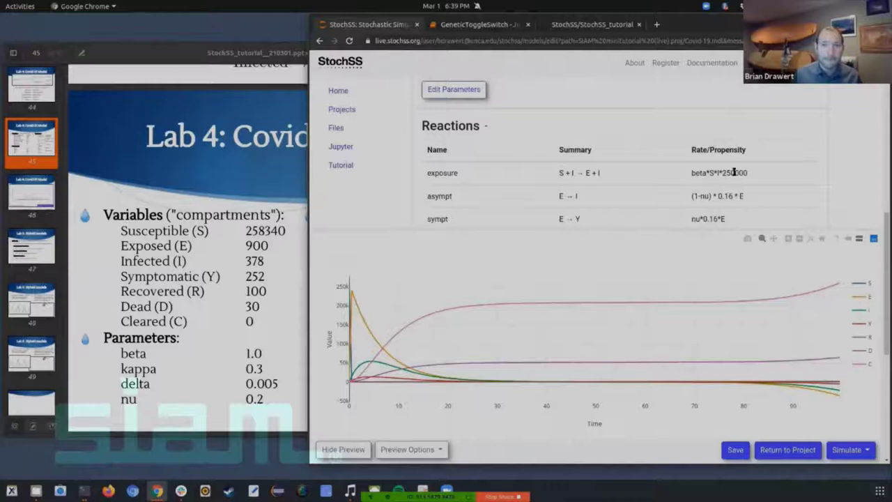
scroll(719, 185, "up", 2)
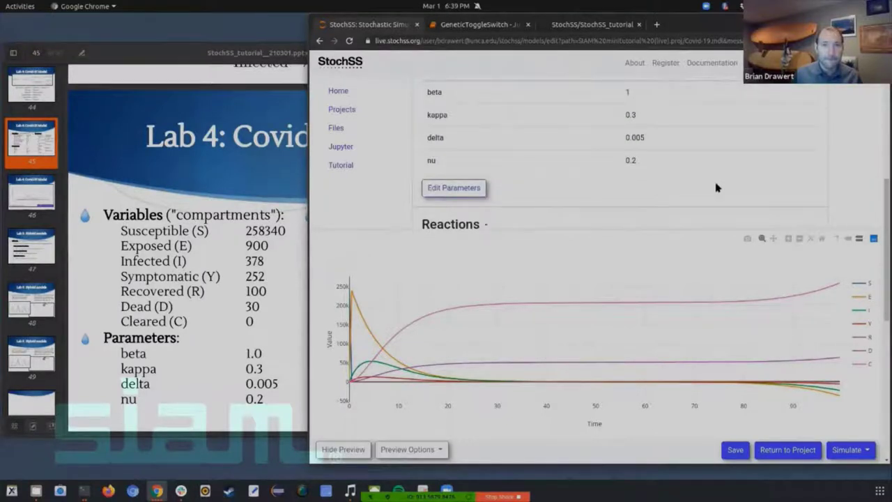
scroll(711, 188, "up", 5)
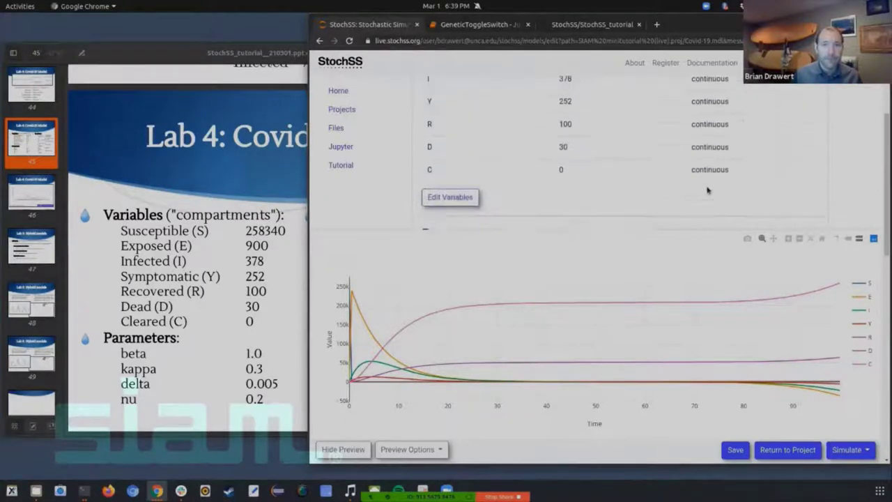
scroll(707, 190, "up", 2)
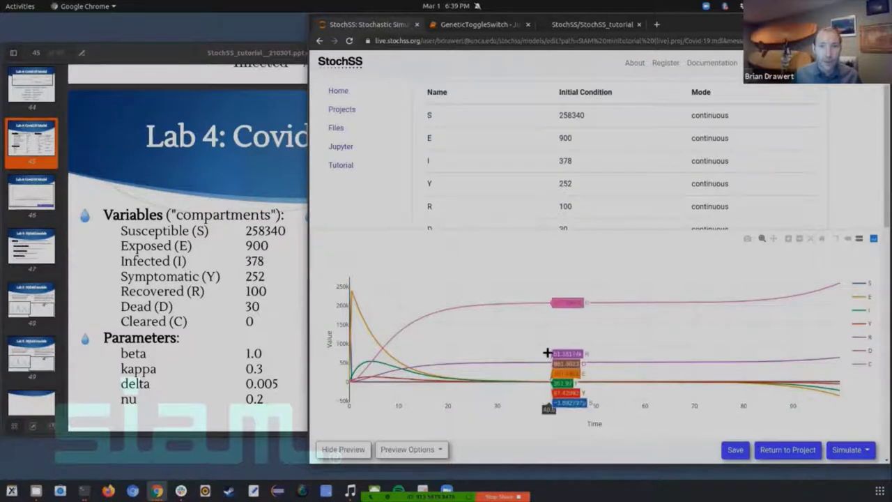
scroll(788, 167, "down", 5)
scroll(844, 143, "down", 3)
Step: Hide the preview and change simulation time to 10 and sample frequency to 0.05
left_click(348, 451)
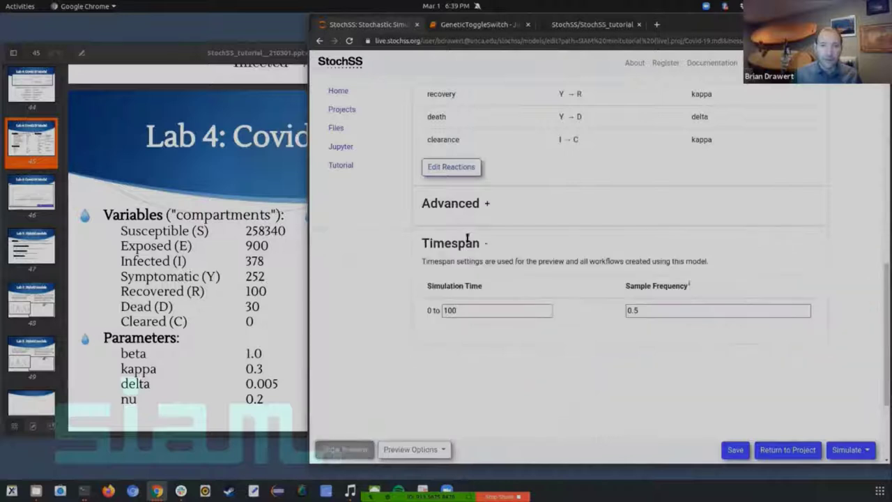
left_click(503, 310)
key("BackSpace")
left_click(867, 451)
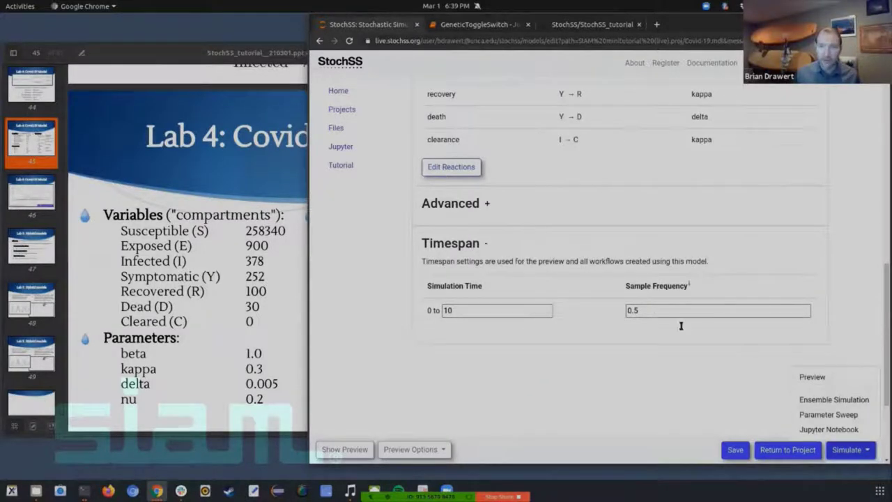
left_click(634, 311)
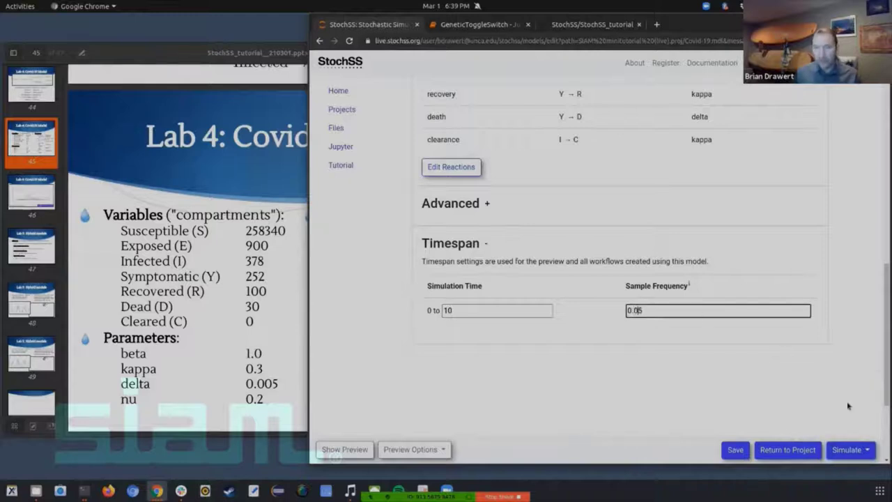
Step: Rerun the preview and display the new plot for the 0–10 timespan
left_click(865, 449)
left_click(841, 380)
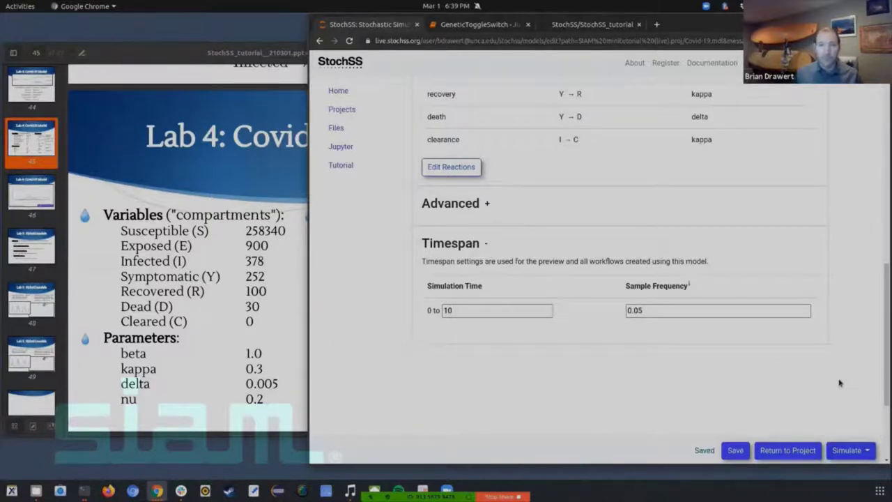
scroll(840, 383, "down", 2)
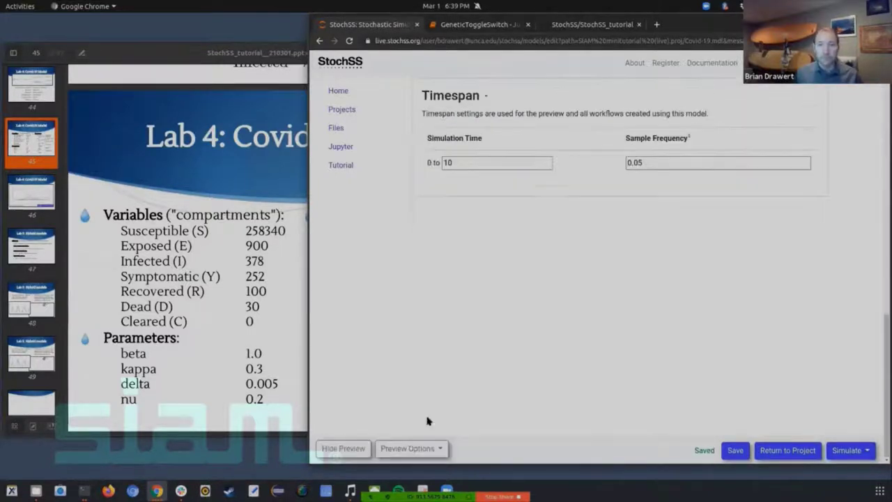
left_click(337, 449)
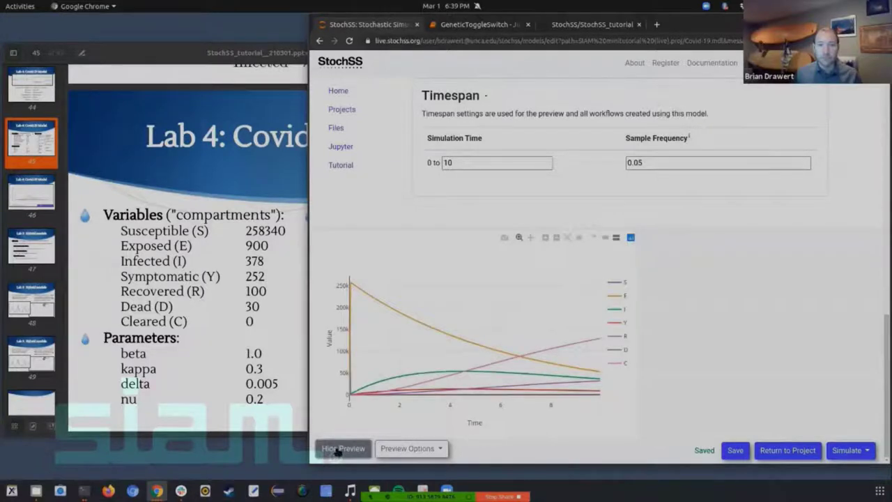
left_click(864, 450)
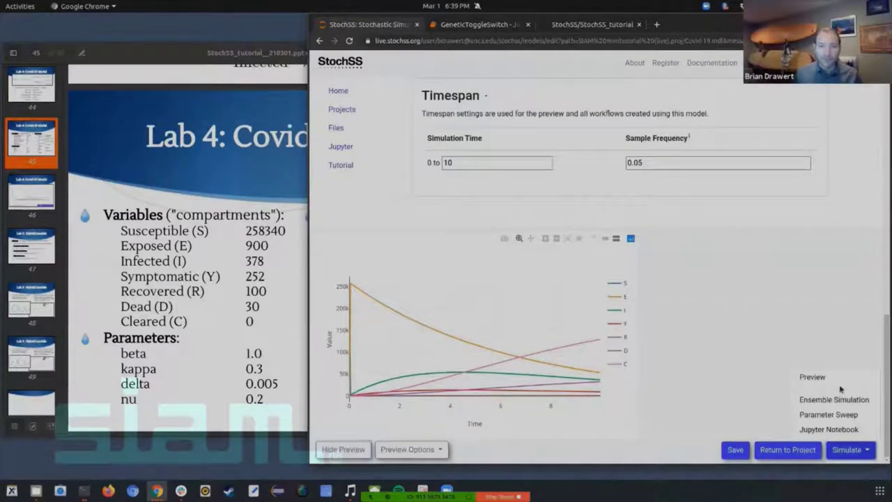
left_click(841, 389)
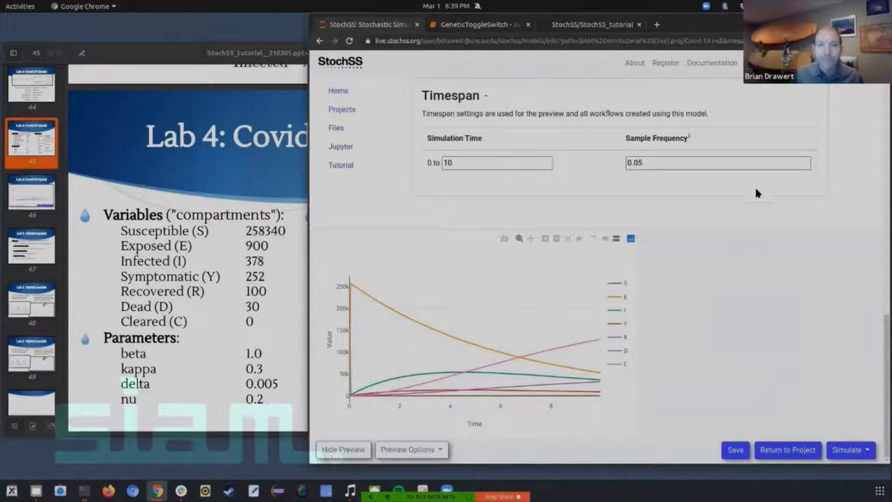
scroll(755, 193, "up", 10)
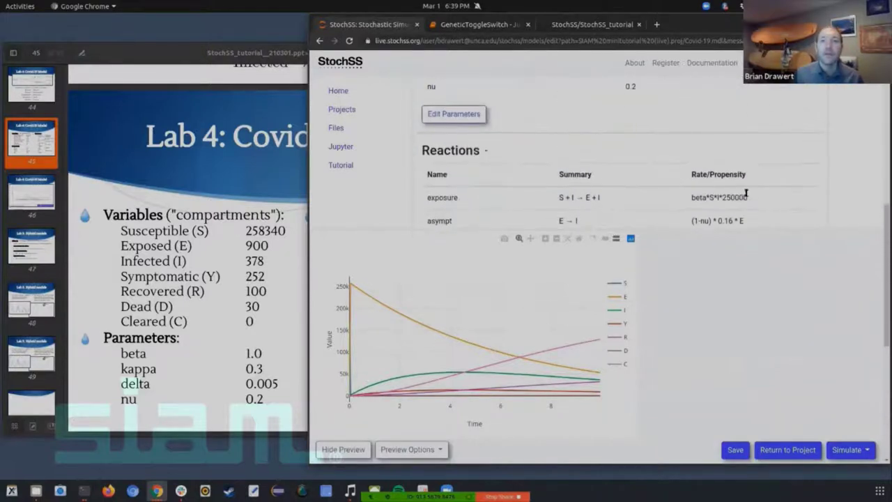
Step: Change the exposure propensity to beta*S*I/250000 and rerun the preview
left_click(195, 263)
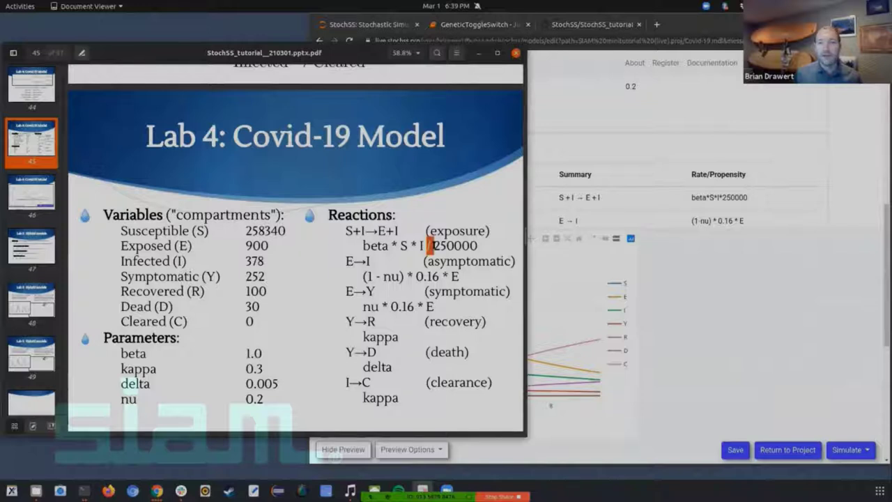
triple_click(724, 197)
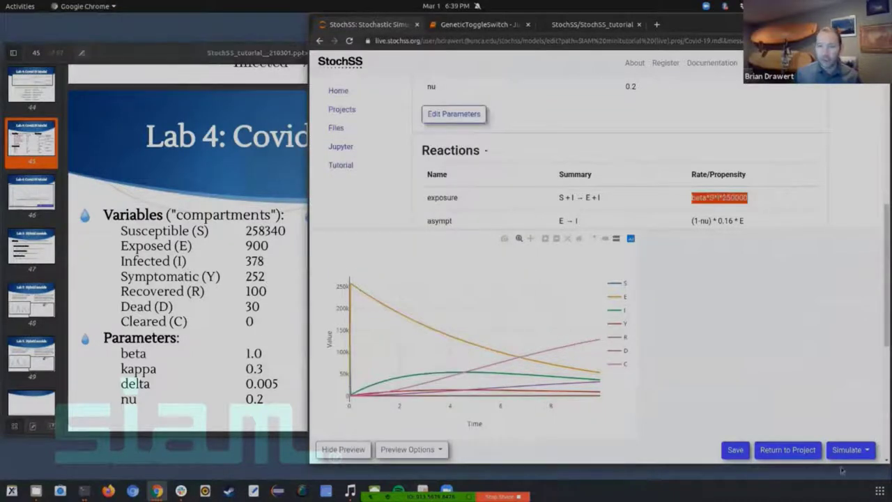
left_click(364, 454)
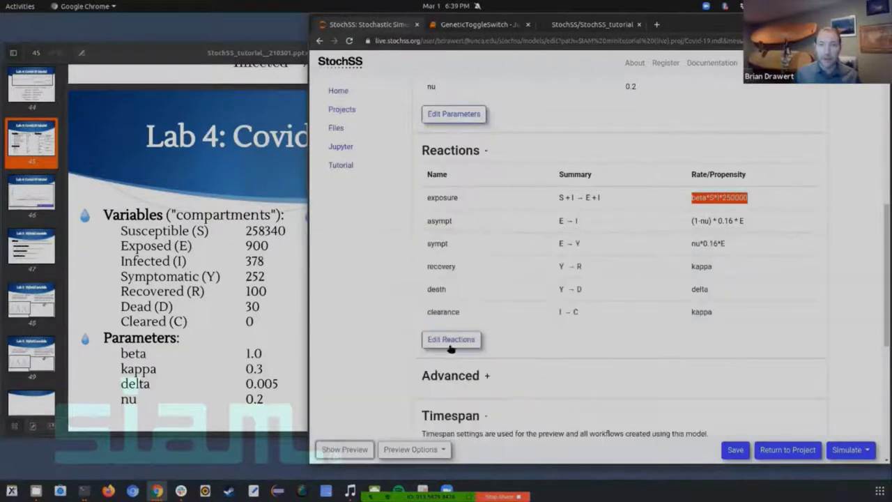
left_click(738, 235)
key("BackSpace")
type("/250000")
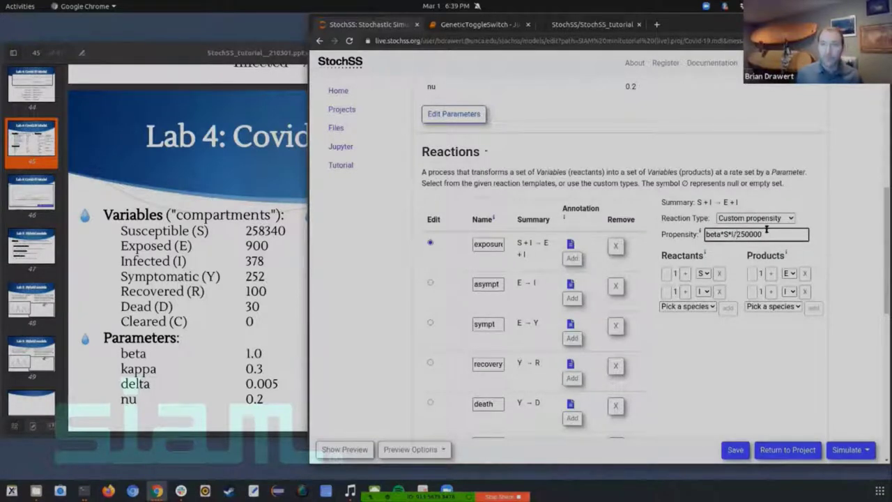
left_click(344, 449)
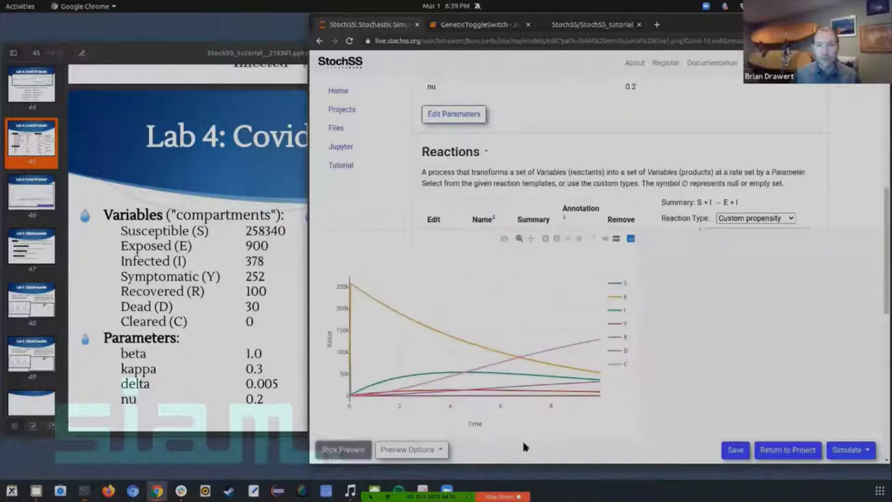
left_click(847, 449)
left_click(841, 380)
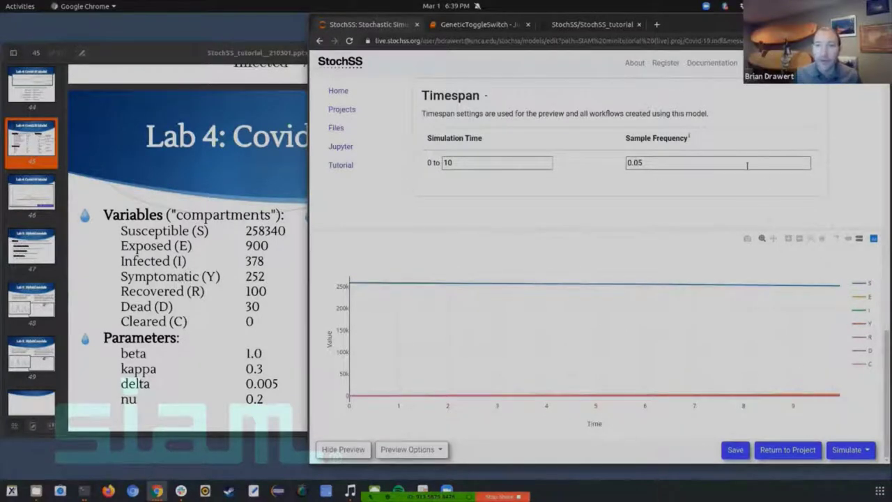
Step: Extend the simulation time to 100 and preview the simulation again
left_click(486, 162)
type("0")
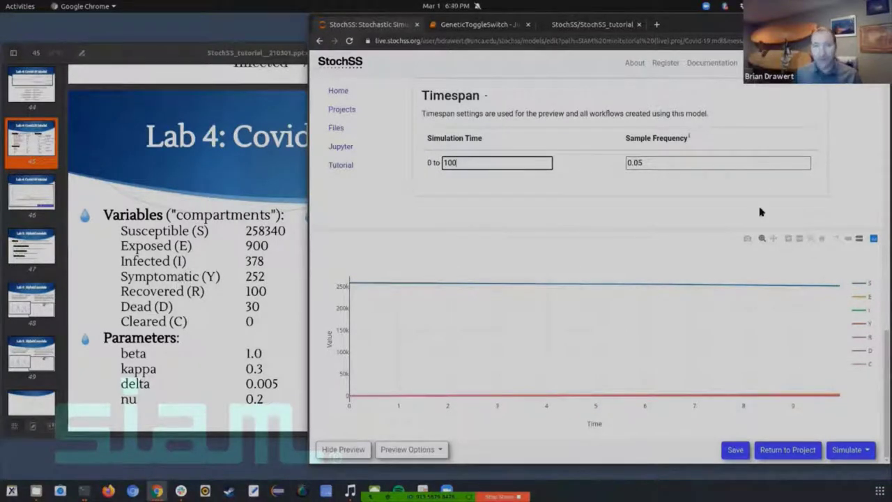
left_click(857, 450)
left_click(836, 374)
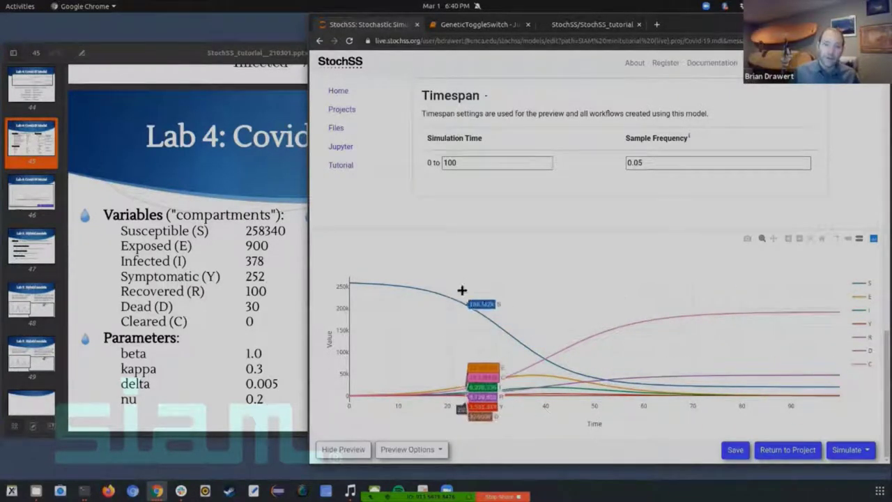
Step: Hide the S, C and R traces so the E and I peaks stand out
left_click(863, 285)
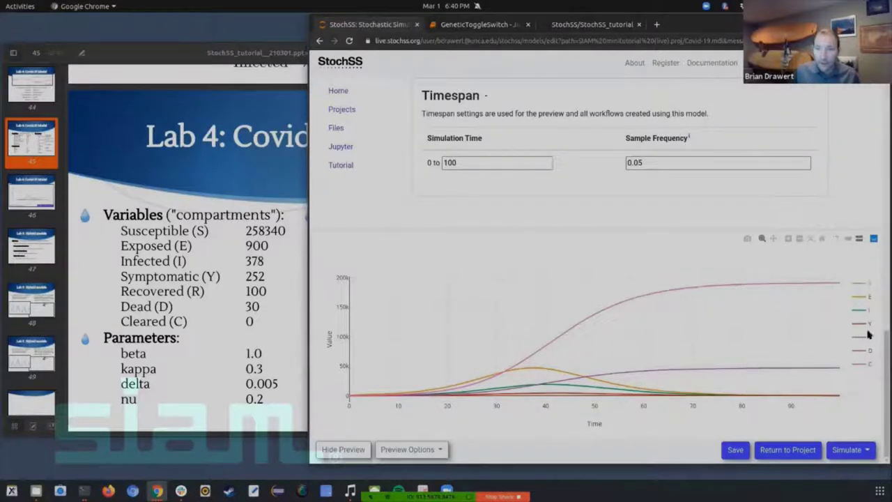
left_click(860, 364)
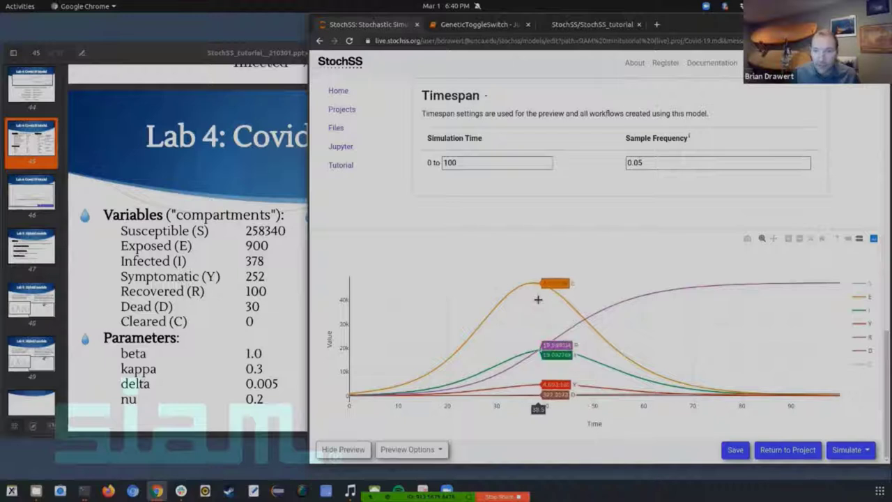
left_click(868, 339)
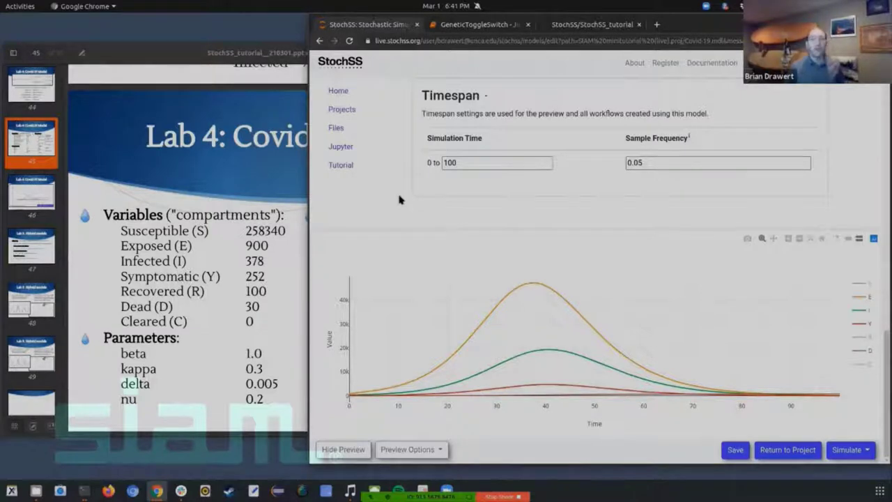
left_click(211, 263)
scroll(211, 263, "down", 10)
scroll(211, 262, "up", 4)
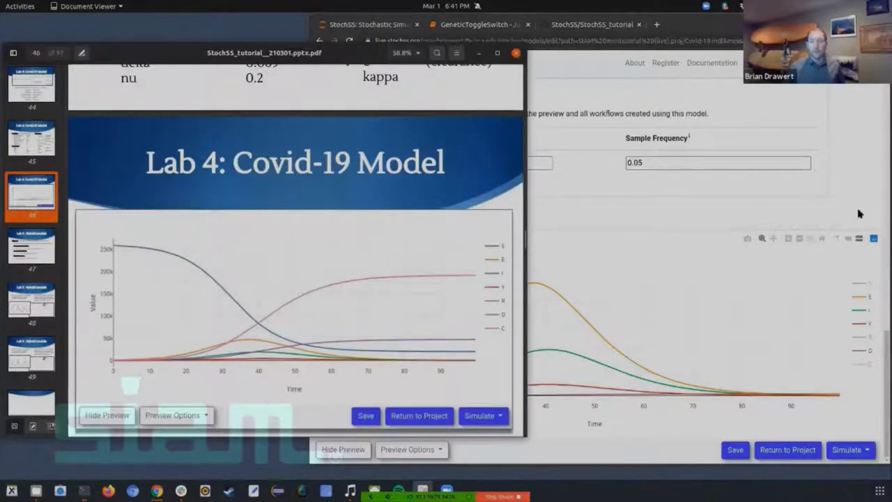
left_click(858, 213)
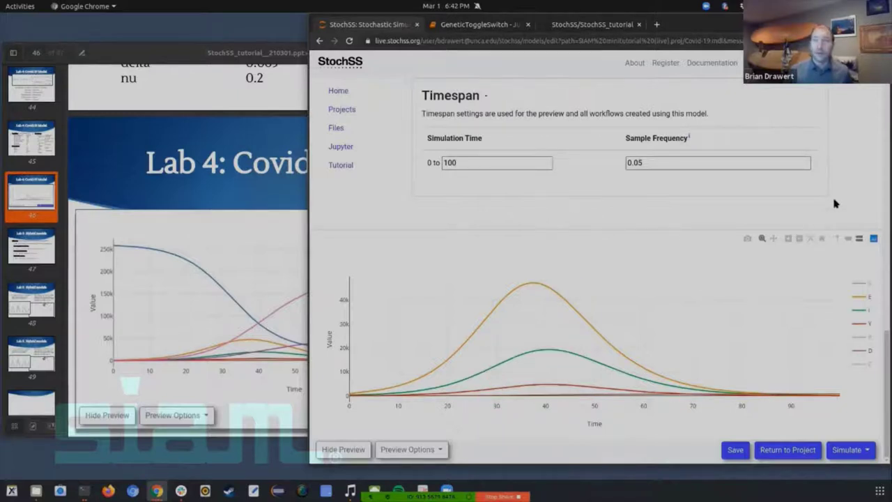
Step: Scroll up the model editor and hide the simulation preview plot
scroll(836, 203, "up", 5)
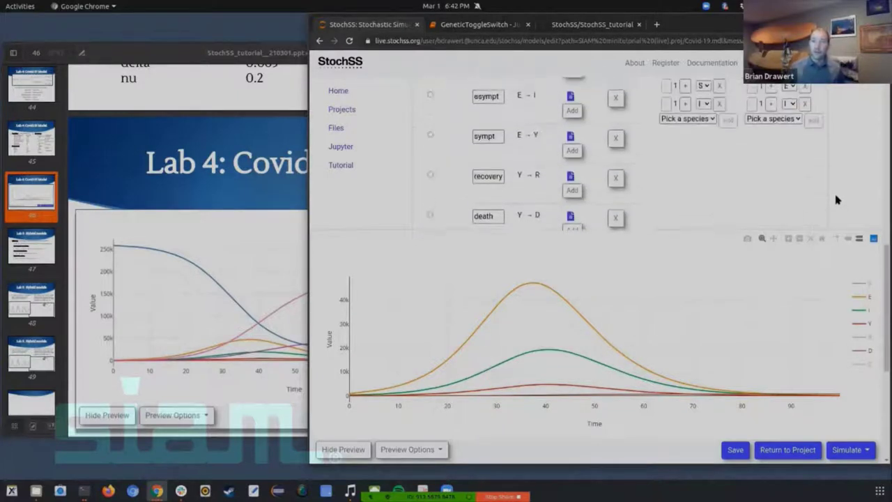
scroll(836, 200, "up", 10)
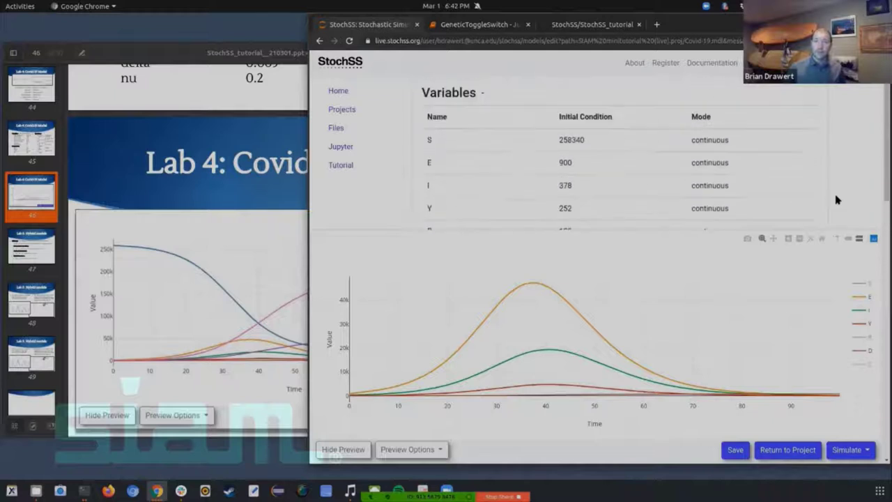
scroll(837, 200, "up", 2)
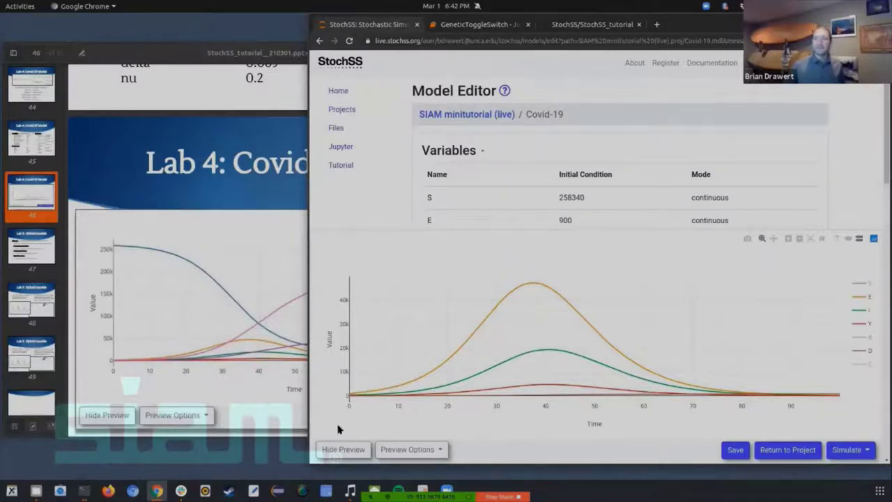
left_click(335, 449)
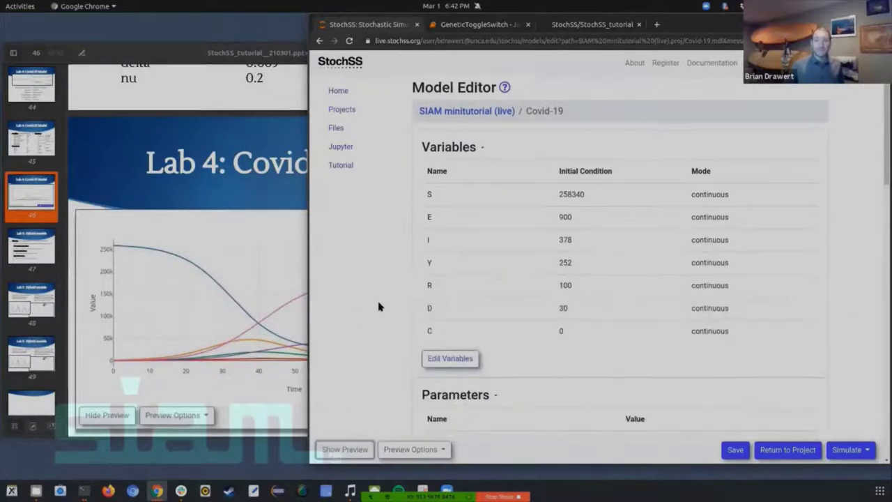
Step: Bring Document Viewer forward and scroll to slide 47, Lab 5: Hybrid models
scroll(380, 303, "down", 8)
scroll(382, 299, "down", 5)
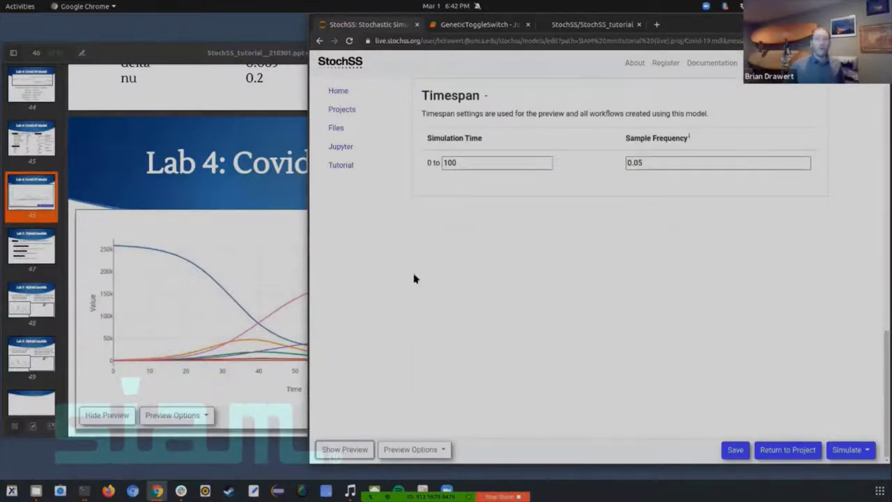
left_click(216, 251)
scroll(237, 257, "down", 10)
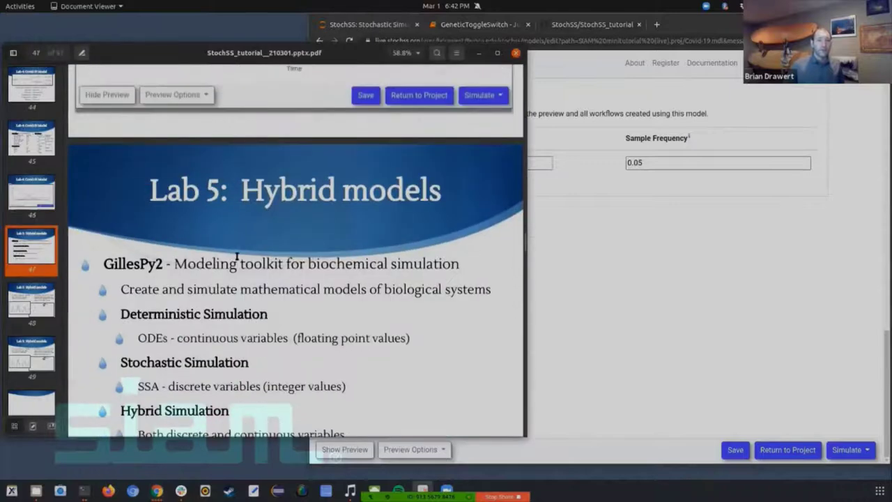
scroll(237, 256, "down", 1)
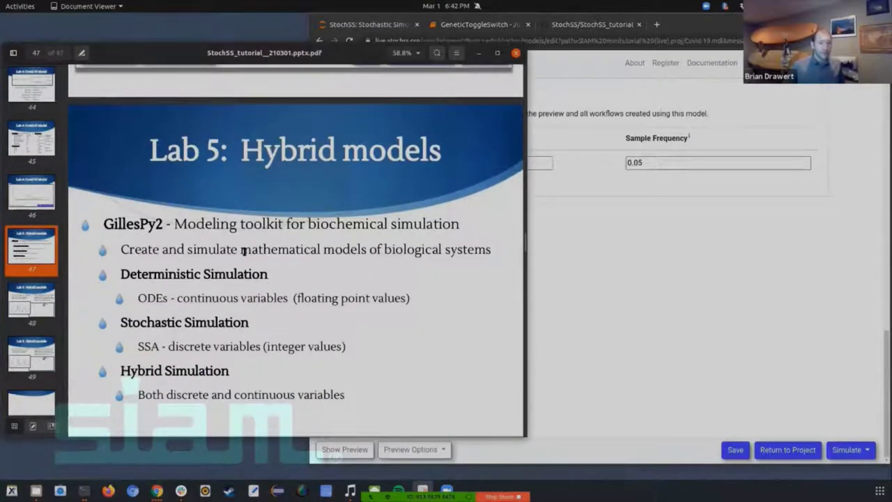
Step: Highlight 'Hybrid' in the slide title, GillesPy2, and the first sub-bullet line
left_click_drag(244, 149, 329, 149)
left_click(329, 150)
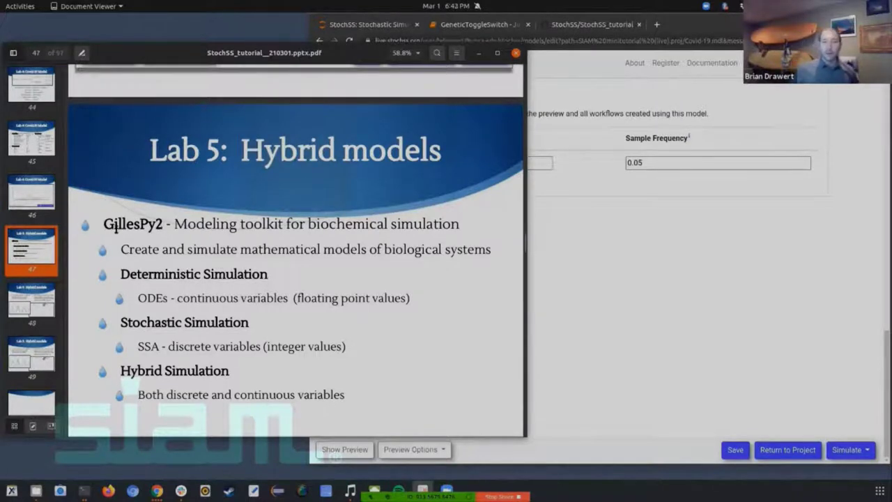
left_click_drag(105, 223, 167, 229)
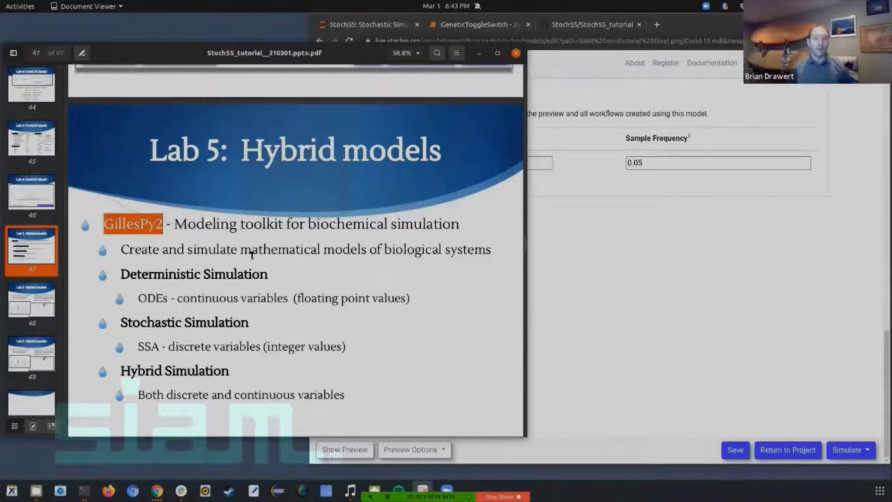
left_click_drag(241, 250, 444, 249)
triple_click(445, 250)
left_click(179, 270)
Step: Highlight the Deterministic Simulation, ODEs, SSA and Hybrid Simulation lines in turn
double_click(158, 272)
left_click(160, 273)
left_click(167, 274)
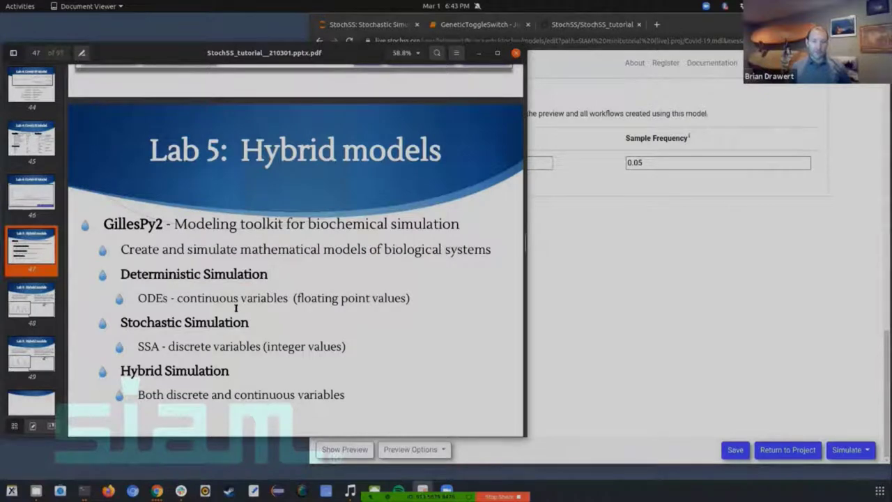
left_click_drag(331, 300, 402, 297)
left_click(403, 297)
left_click_drag(156, 323, 324, 347)
left_click(345, 349)
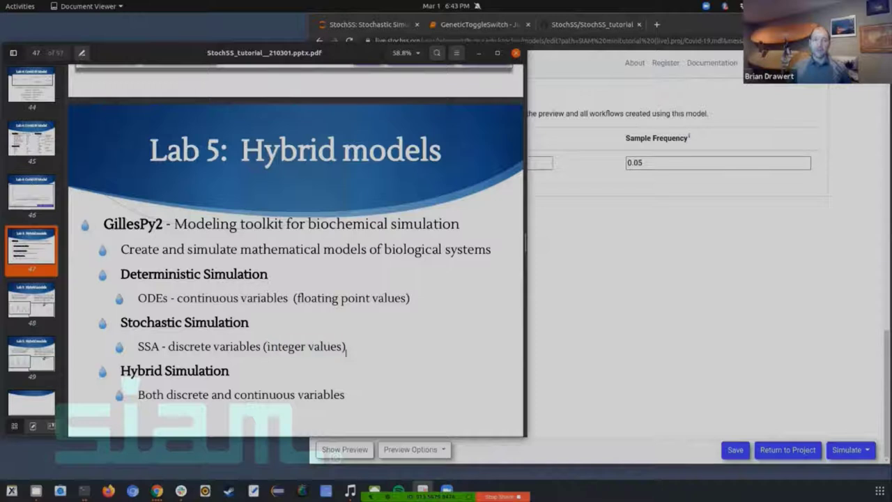
triple_click(198, 370)
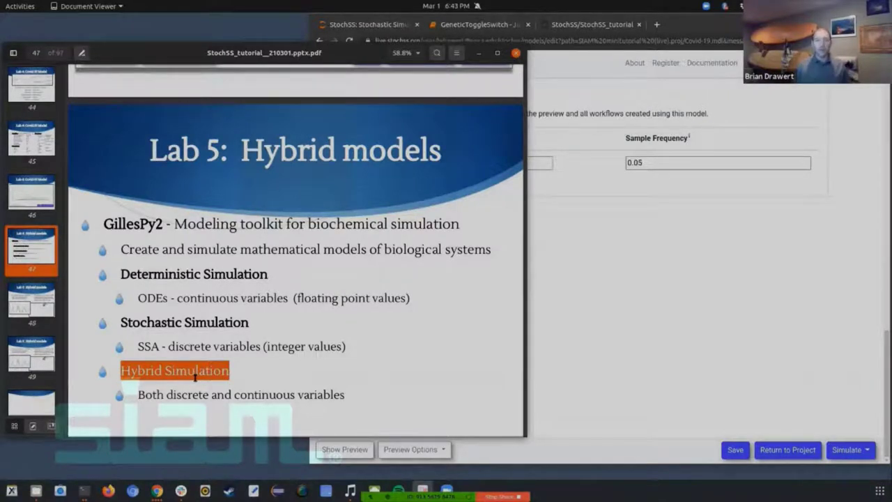
Step: Highlight the 'Both discrete and continuous variables' line, then move on to slide 48
left_click(187, 383)
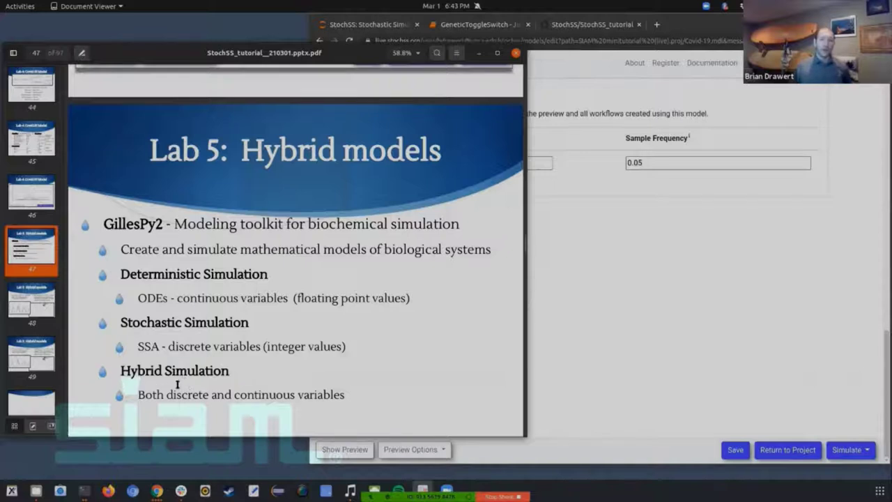
left_click_drag(144, 394, 333, 395)
left_click(330, 395)
left_click(40, 302)
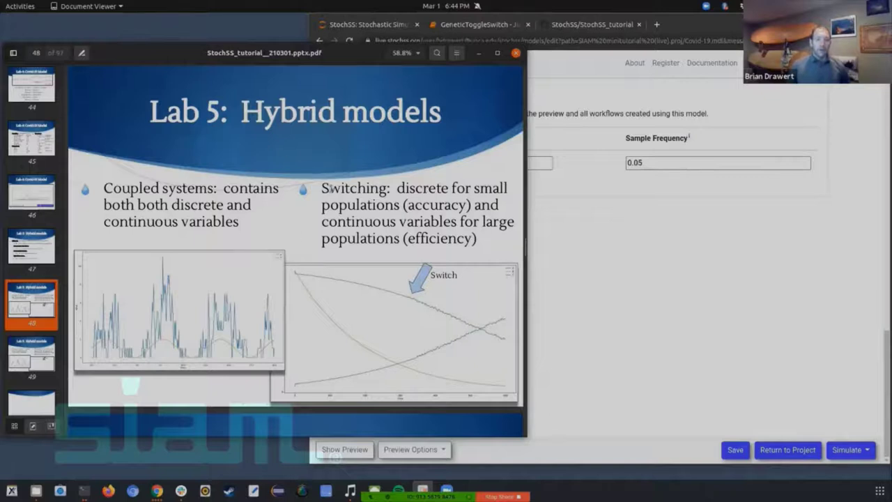
double_click(326, 186)
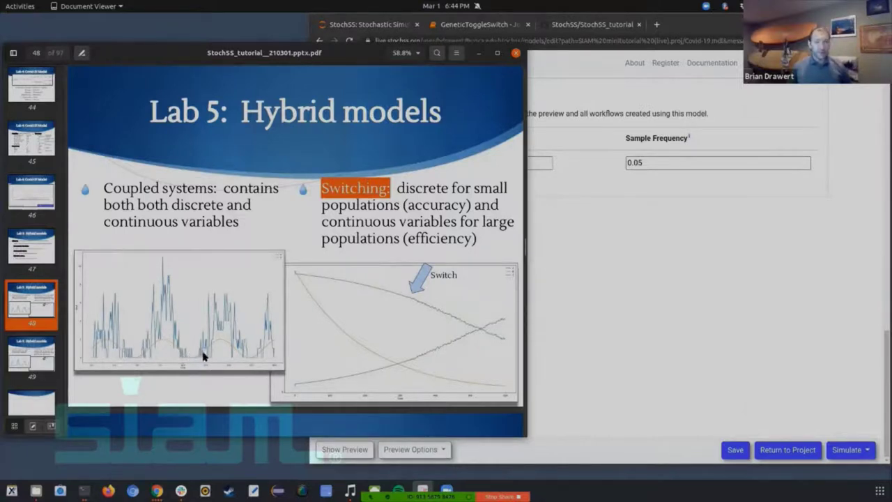
left_click(404, 228)
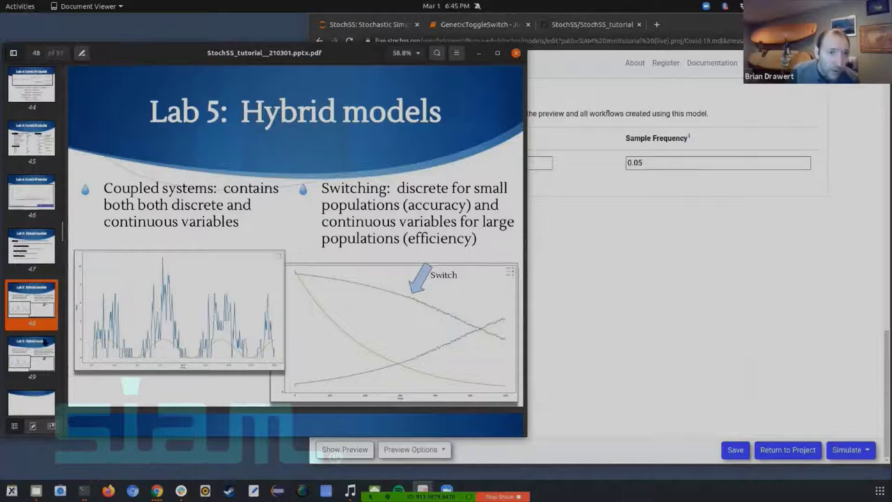
Step: Open the SIAM Conference Mini Tutorial project, briefly viewing its GitHub StochSS_tutorial repository
scroll(49, 362, "down", 1)
left_click(607, 253)
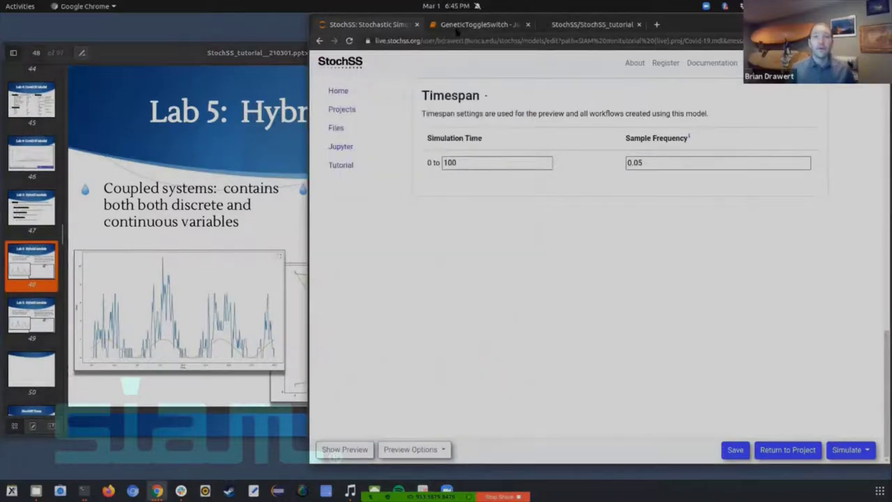
left_click(348, 111)
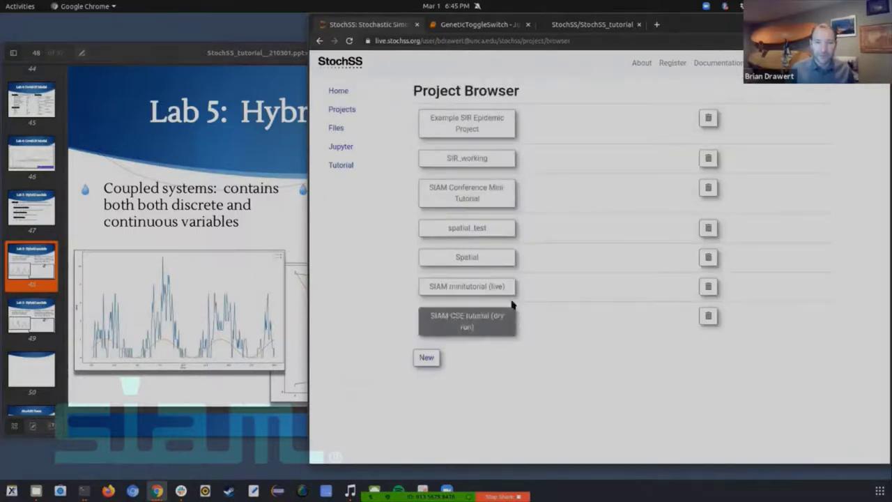
left_click(499, 198)
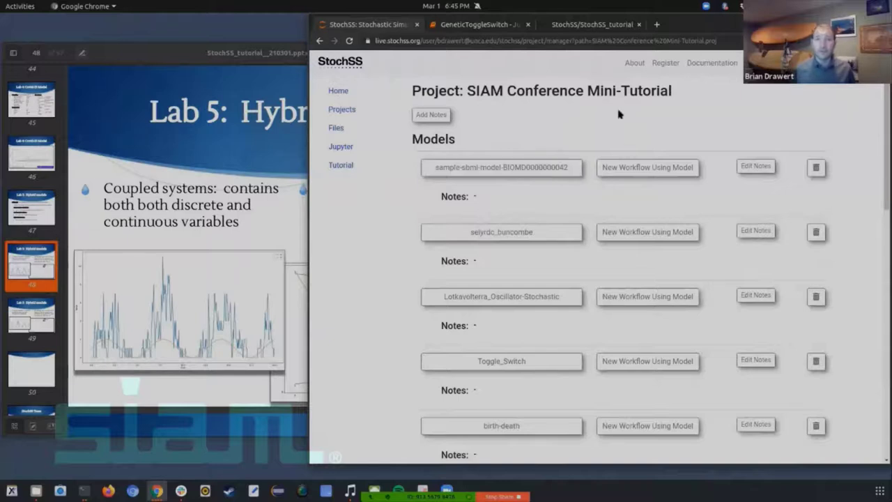
left_click(575, 24)
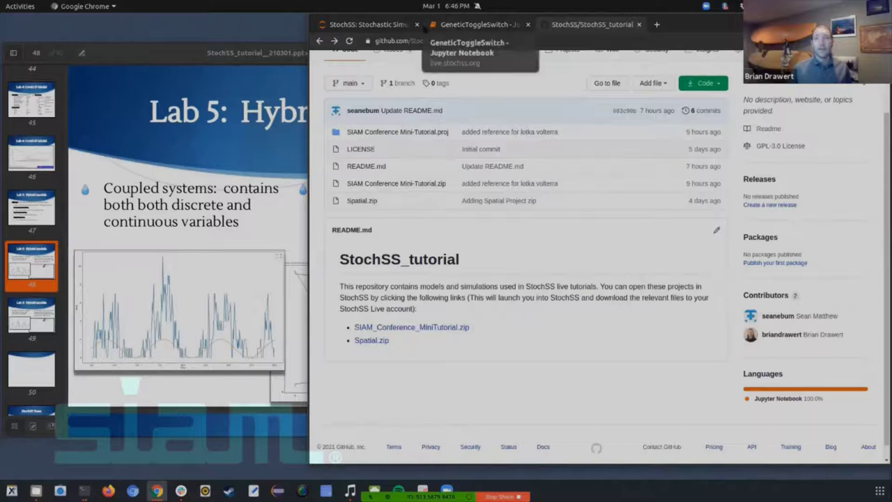
left_click(368, 25)
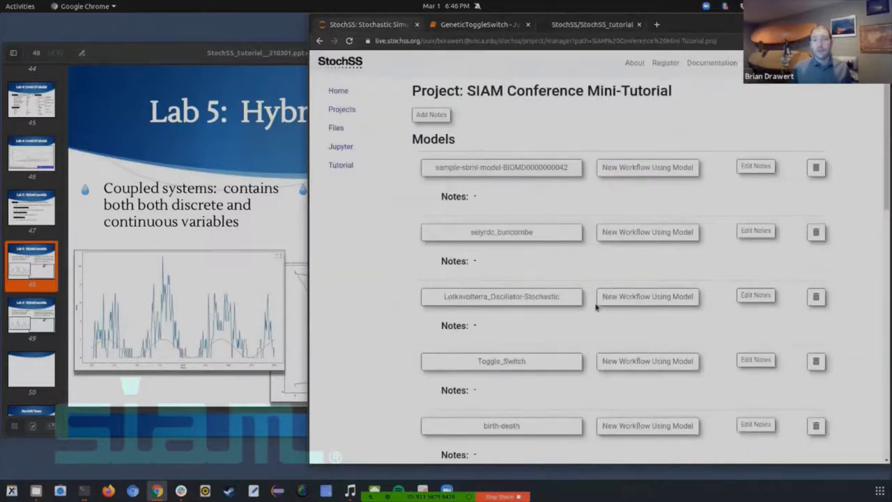
Step: Expand the project's Advanced options and file tree, then select hybrid_solver_demo.ipynb
scroll(600, 218, "down", 2)
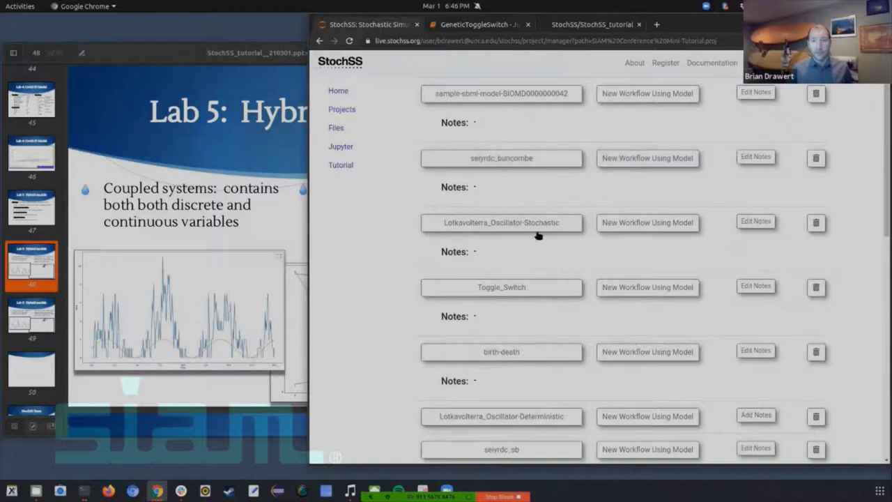
scroll(359, 322, "down", 1)
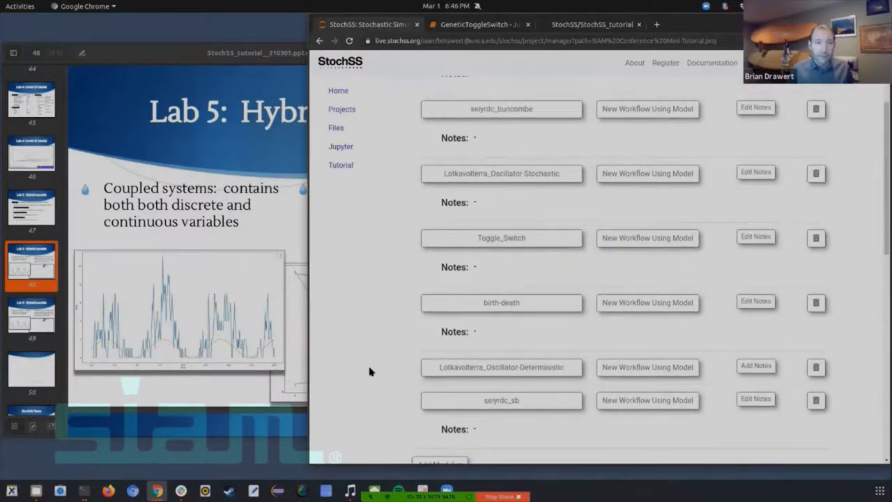
scroll(376, 355, "down", 2)
scroll(377, 356, "down", 6)
scroll(377, 355, "down", 2)
left_click(484, 373)
scroll(484, 372, "down", 1)
left_click(509, 339)
scroll(387, 322, "down", 4)
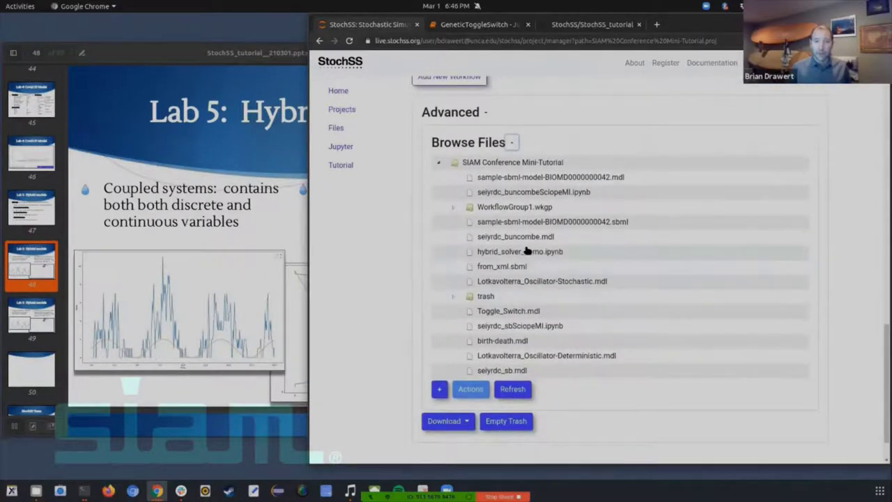
left_click(529, 252)
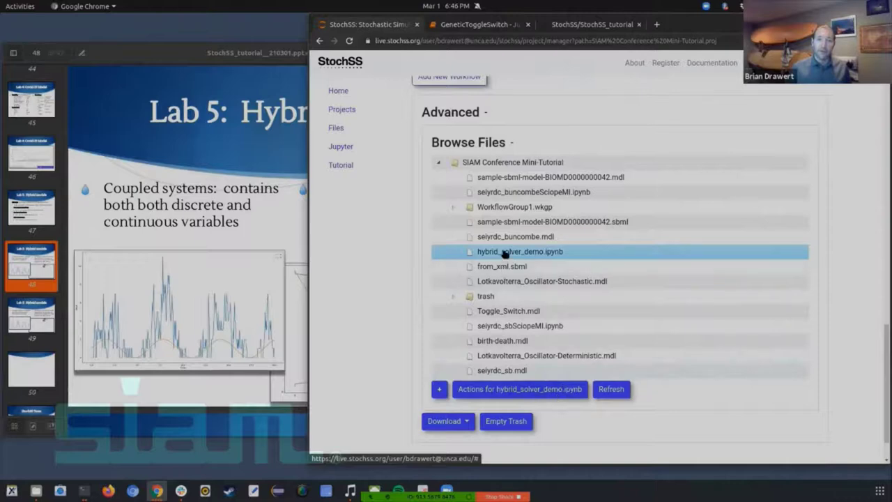
Step: Open hybrid_solver_demo.ipynb in Jupyter and run all cells with Cell > Run All
double_click(504, 254)
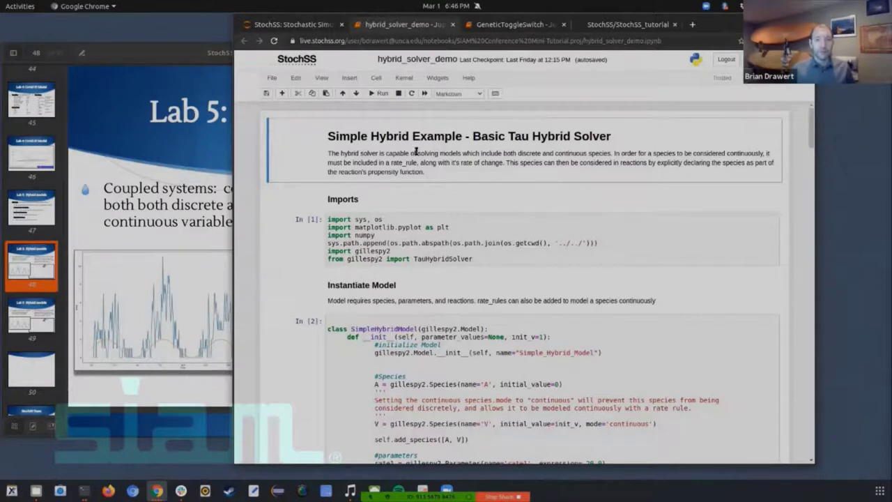
left_click(375, 78)
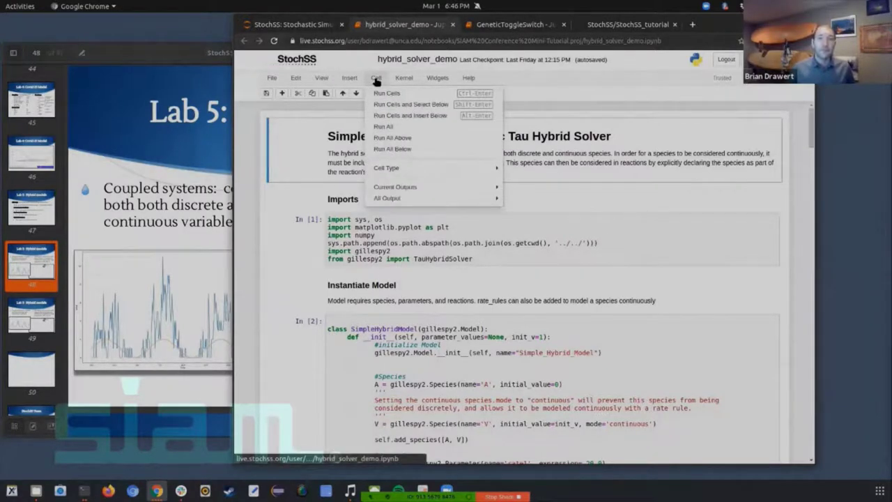
left_click(398, 130)
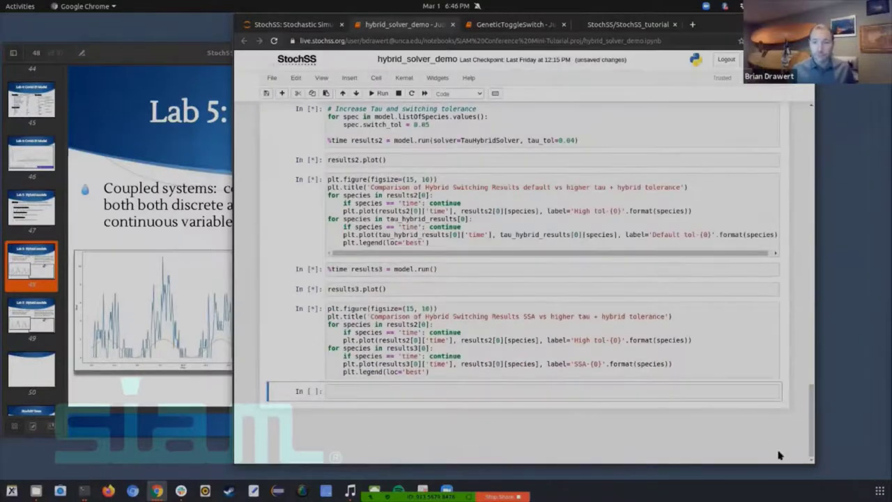
Step: Glance at the Lab 5 Hybrid models slide, then return to the notebook
scroll(780, 418, "up", 20)
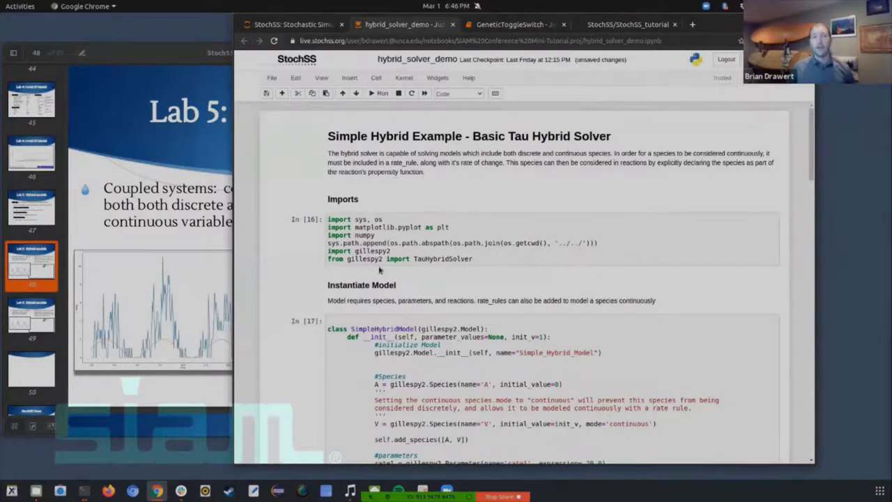
scroll(380, 269, "down", 3)
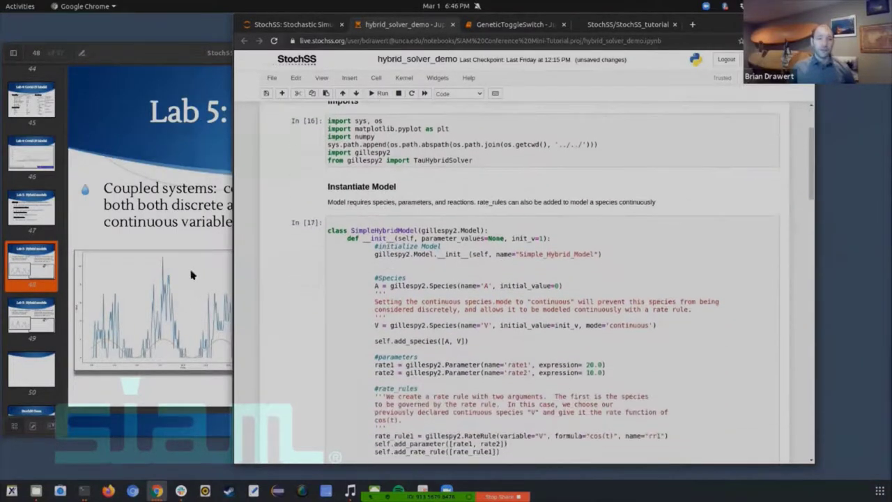
left_click(102, 141)
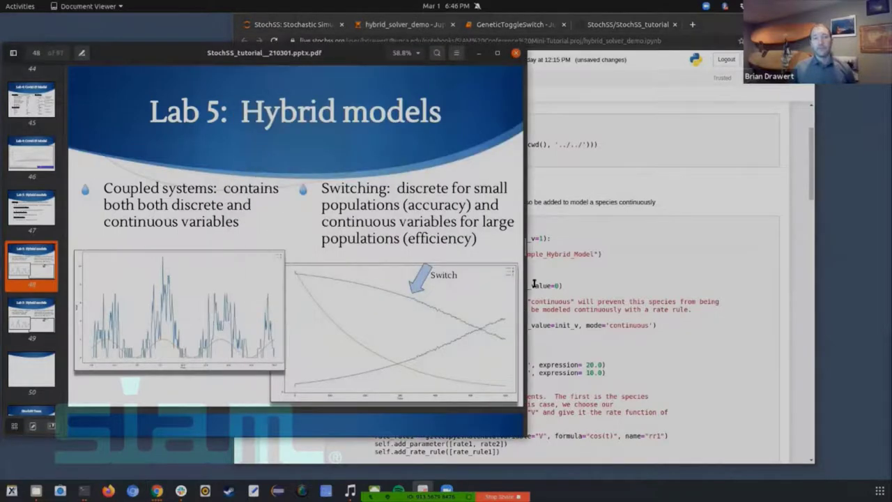
left_click(789, 198)
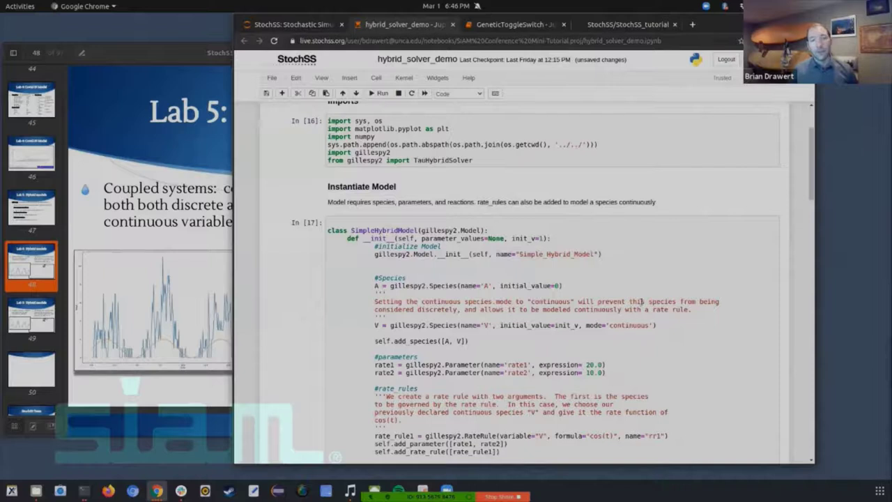
scroll(414, 262, "down", 1)
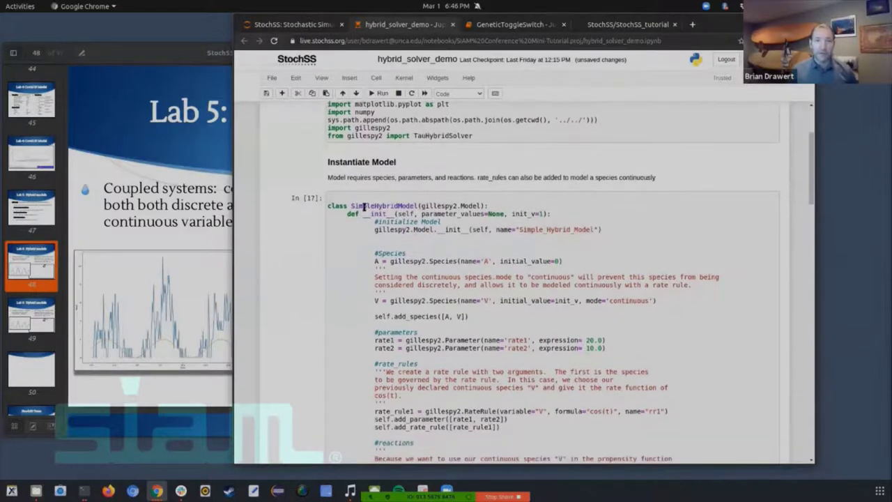
double_click(363, 207)
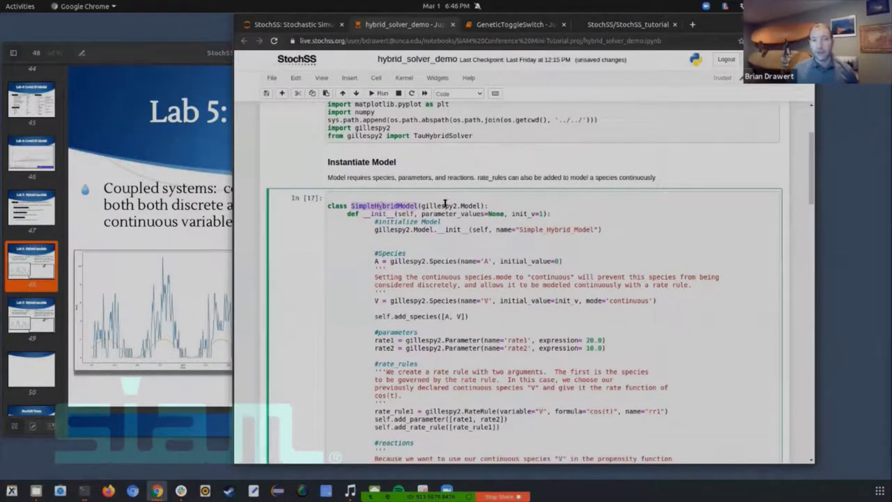
double_click(443, 206)
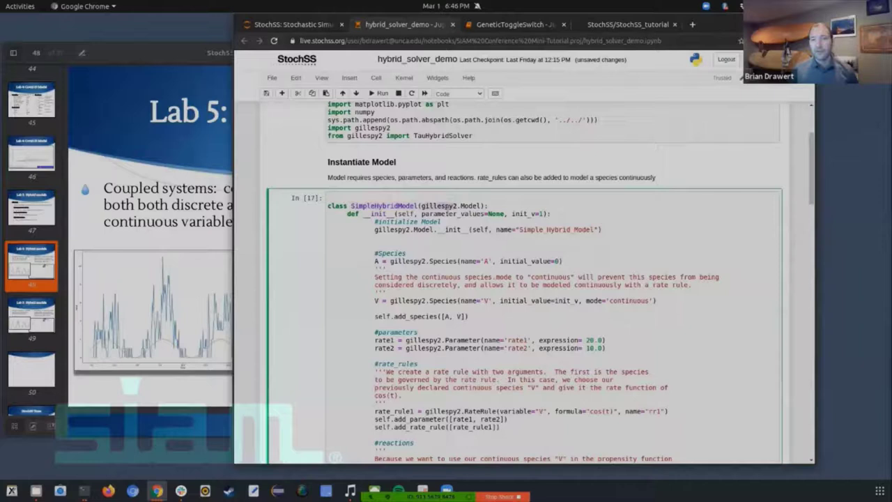
double_click(472, 205)
triple_click(472, 206)
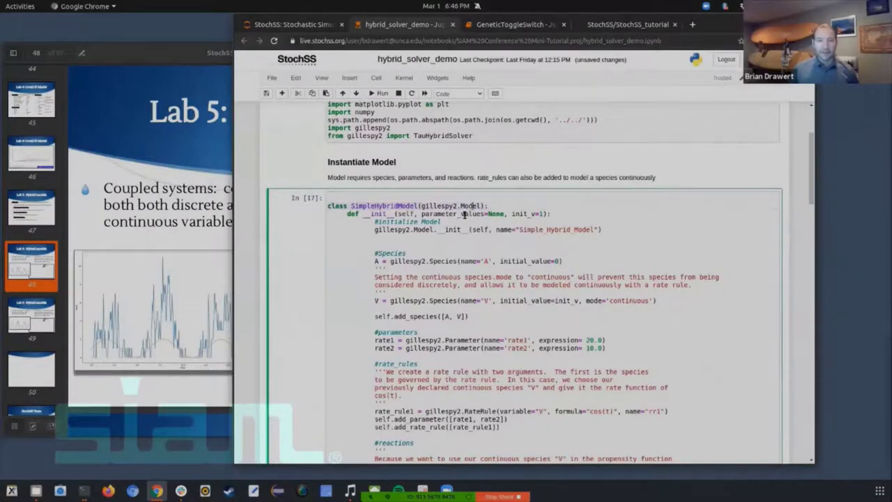
left_click(472, 205)
double_click(520, 230)
left_click_drag(402, 262, 440, 261)
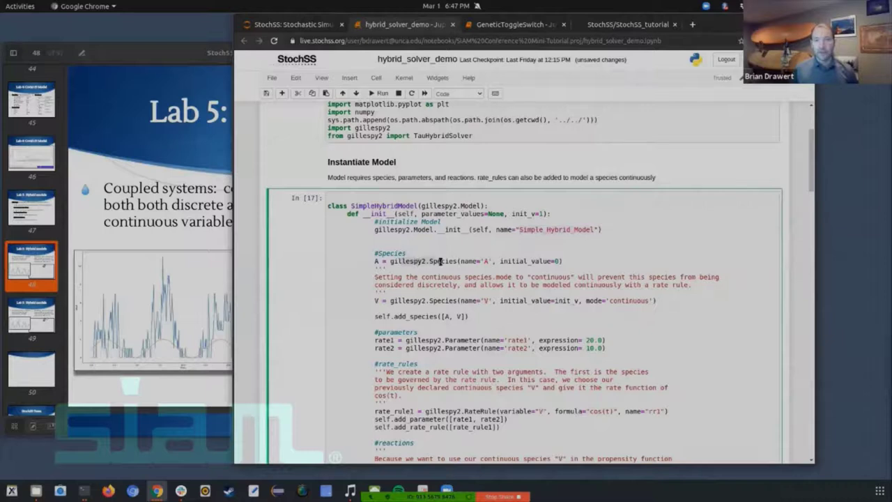
left_click_drag(530, 261, 559, 261)
left_click(560, 260)
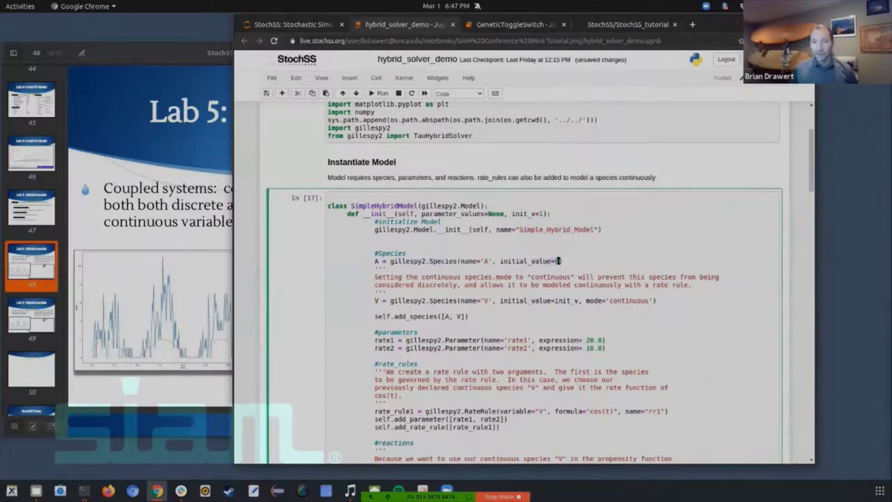
double_click(462, 300)
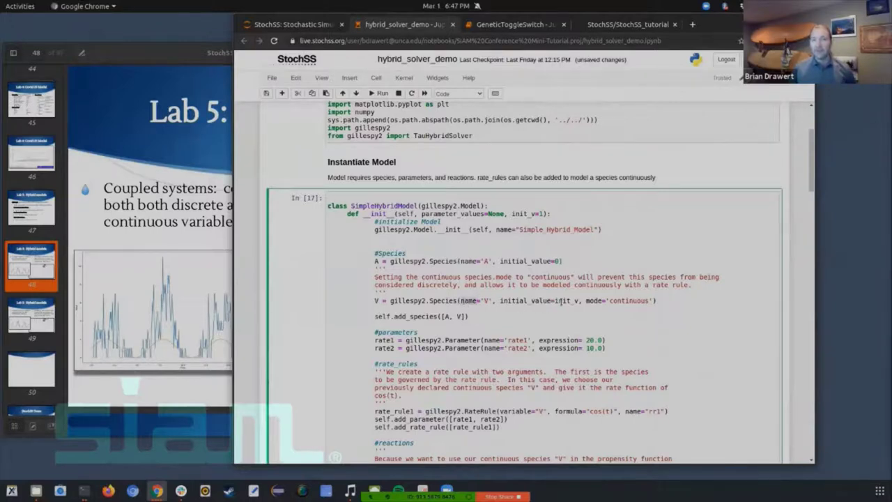
double_click(566, 301)
left_click_drag(539, 213, 542, 221)
left_click(610, 302)
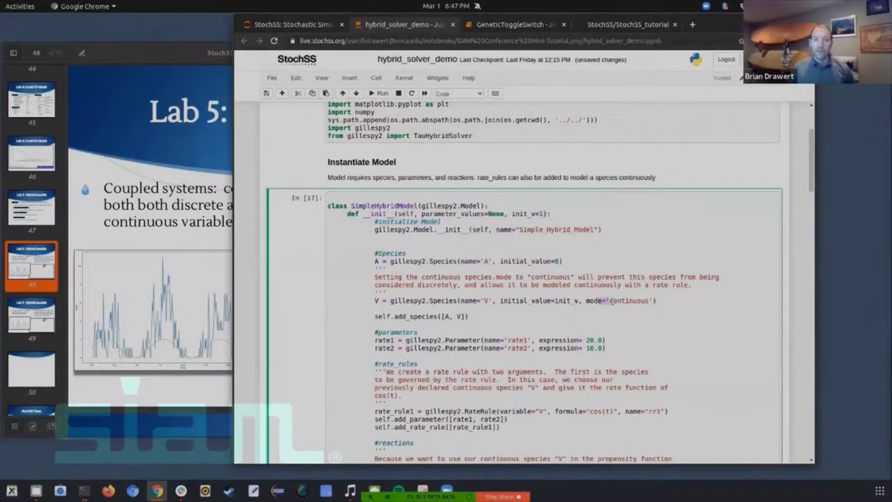
left_click_drag(609, 301, 634, 301)
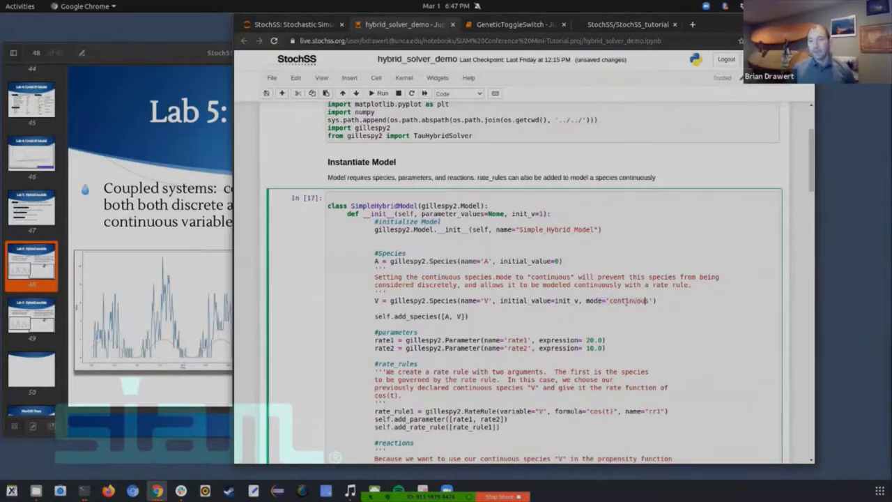
triple_click(627, 301)
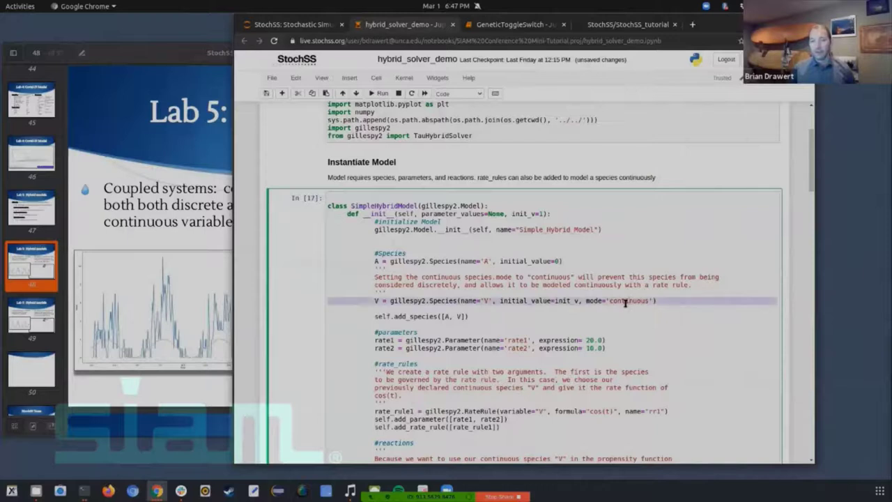
triple_click(520, 262)
scroll(546, 347, "down", 2)
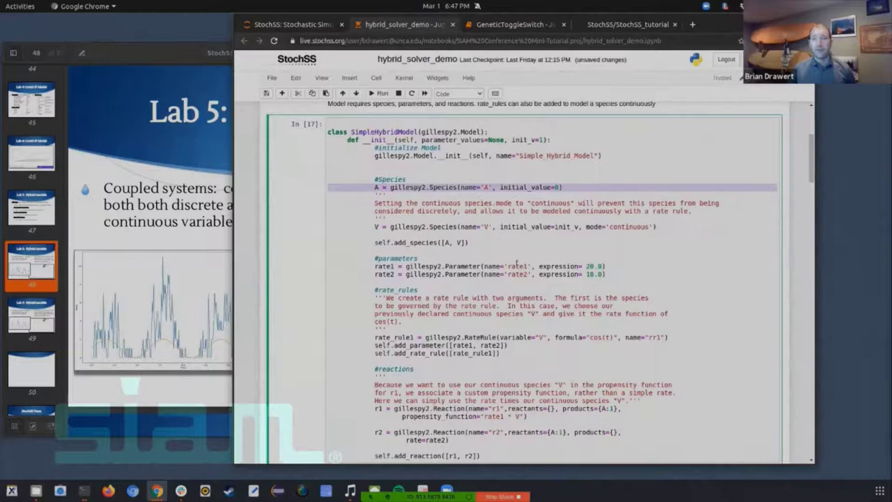
scroll(620, 297, "down", 1)
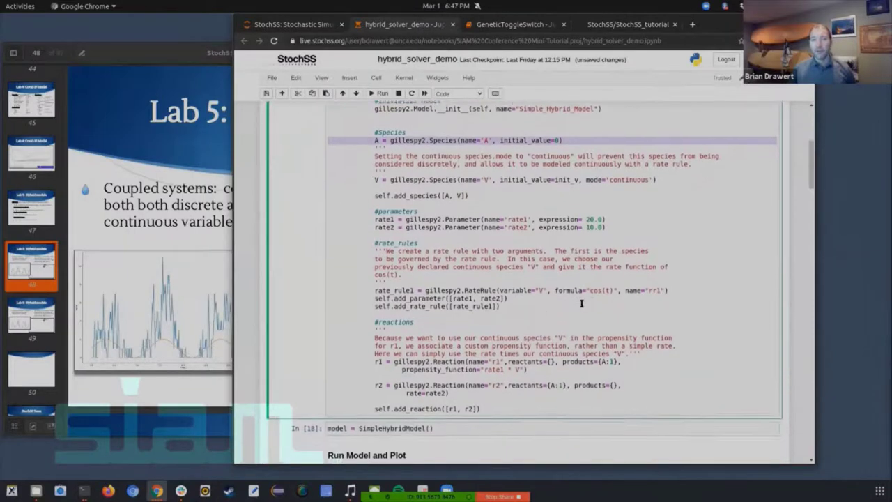
left_click(482, 288)
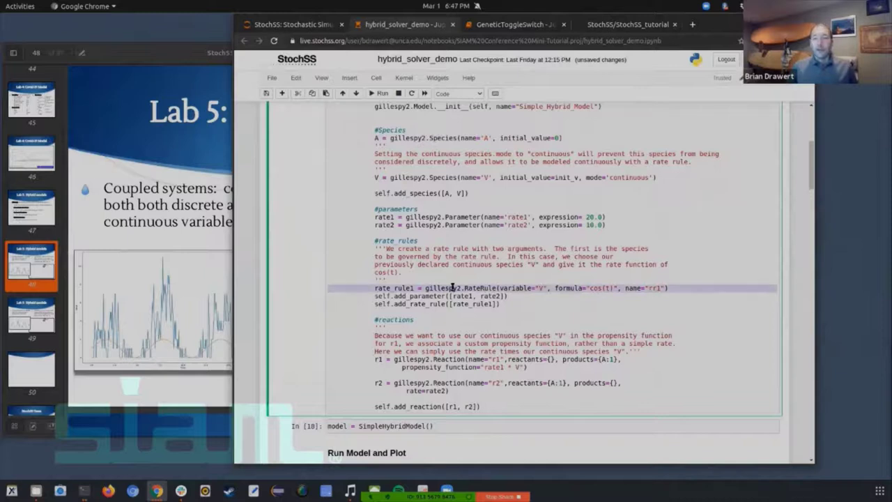
left_click(513, 297)
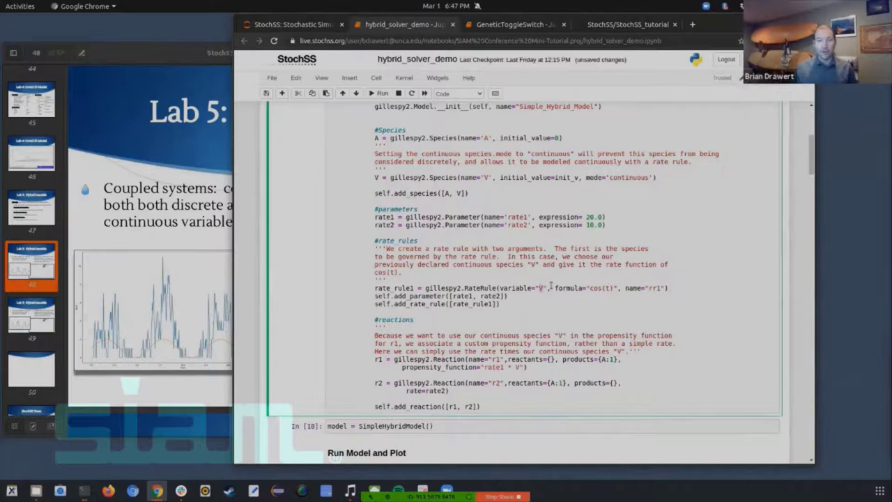
double_click(490, 288)
double_click(572, 288)
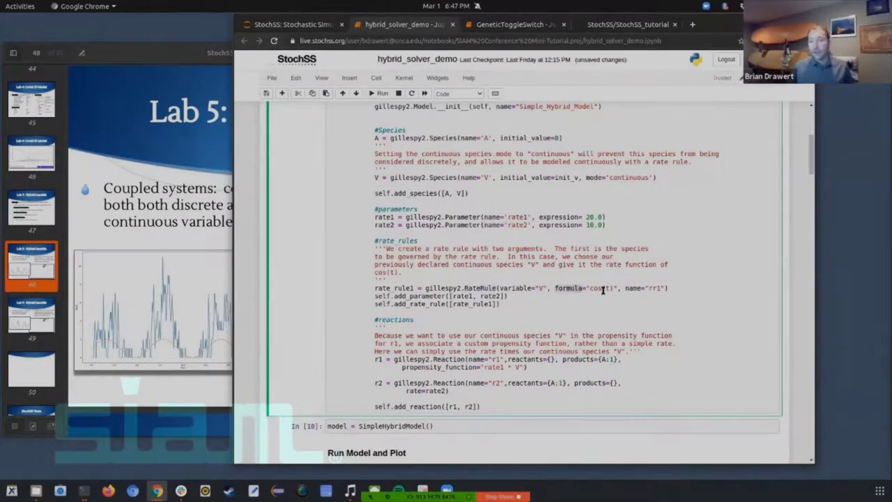
left_click_drag(591, 288, 608, 290)
double_click(606, 290)
double_click(541, 288)
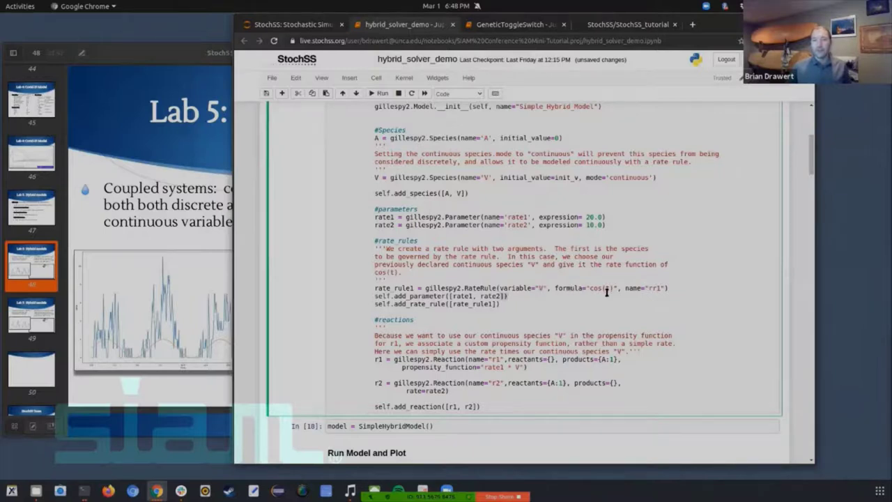
left_click(437, 307)
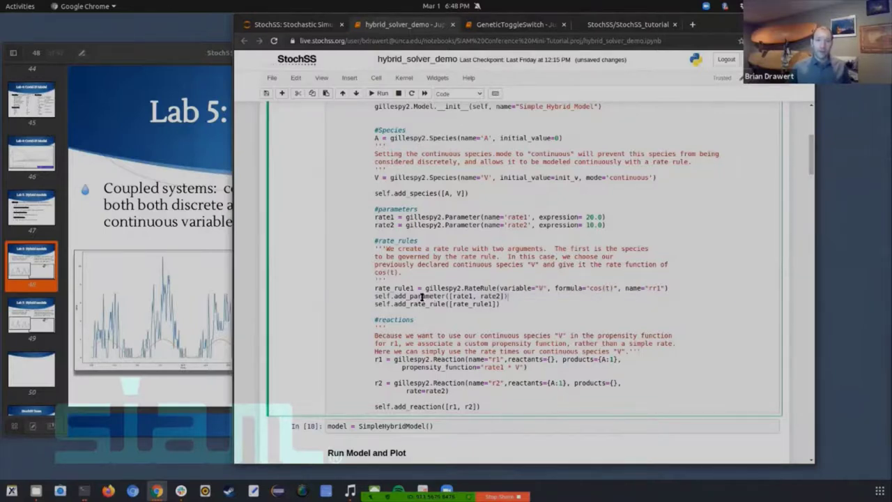
triple_click(429, 304)
left_click(429, 304)
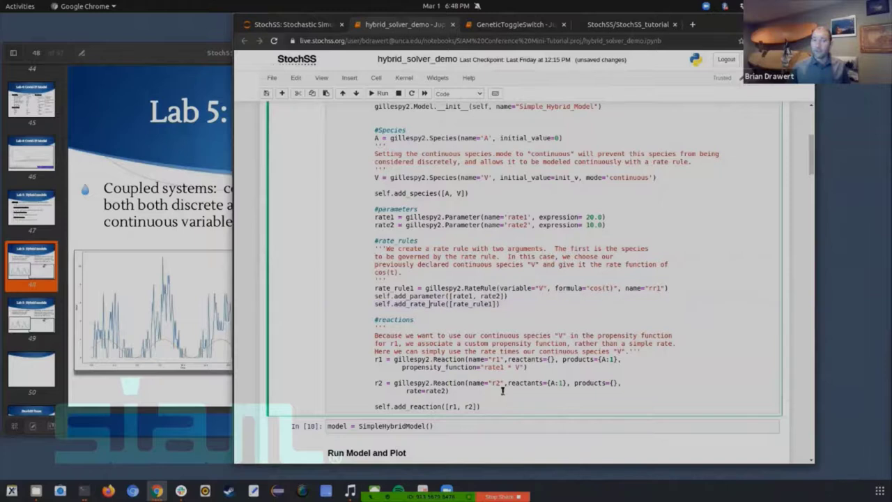
scroll(528, 383, "down", 3)
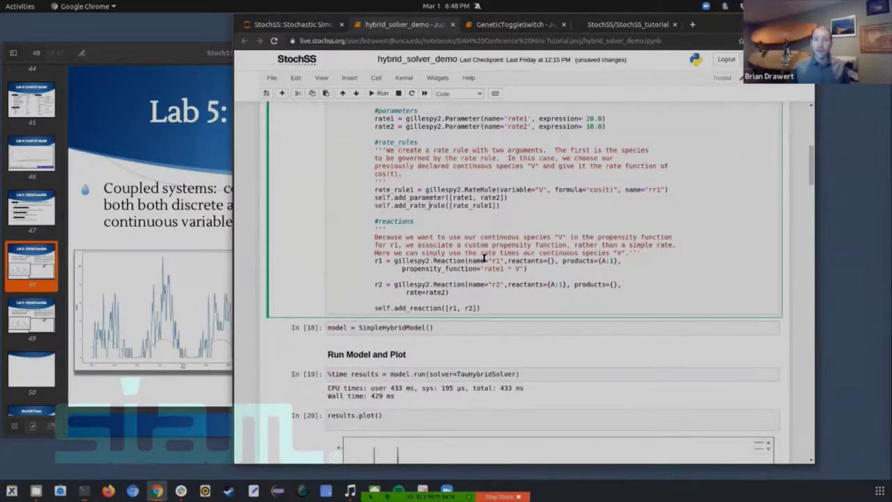
left_click_drag(508, 261, 609, 261)
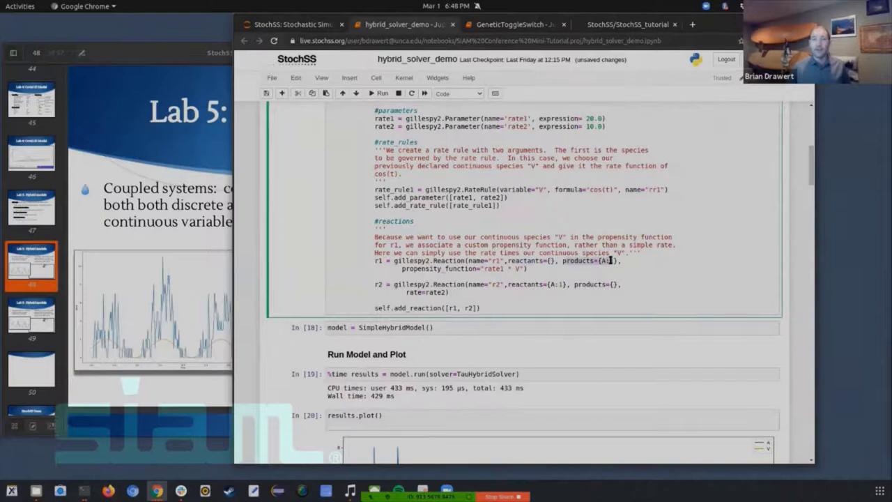
left_click(594, 264)
left_click(458, 275)
triple_click(458, 269)
left_click(478, 269)
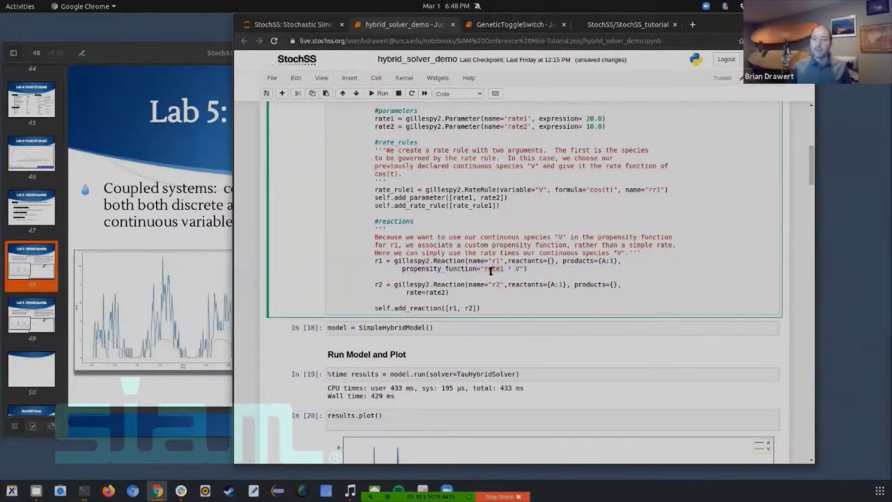
double_click(493, 269)
left_click(517, 268)
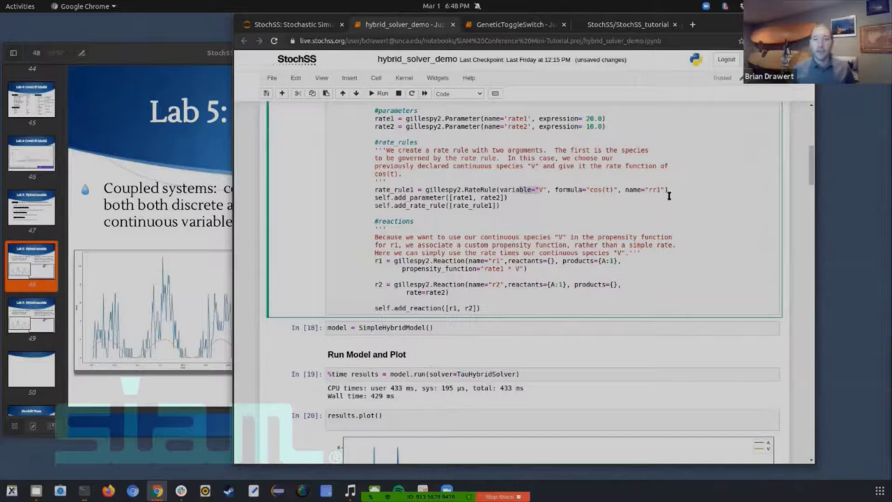
triple_click(434, 260)
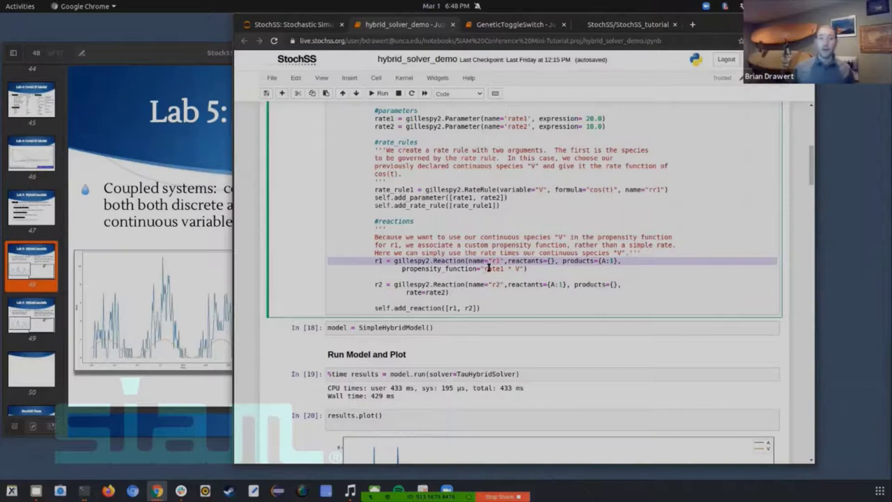
left_click(439, 287)
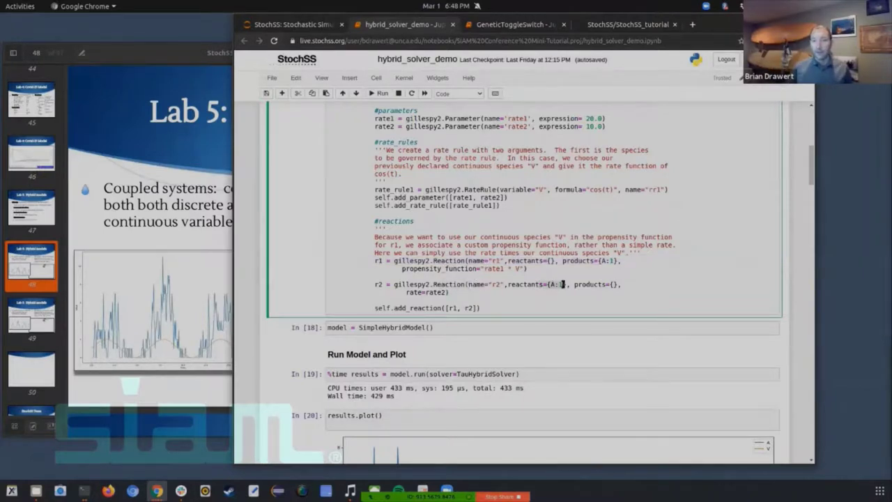
left_click_drag(548, 284, 561, 285)
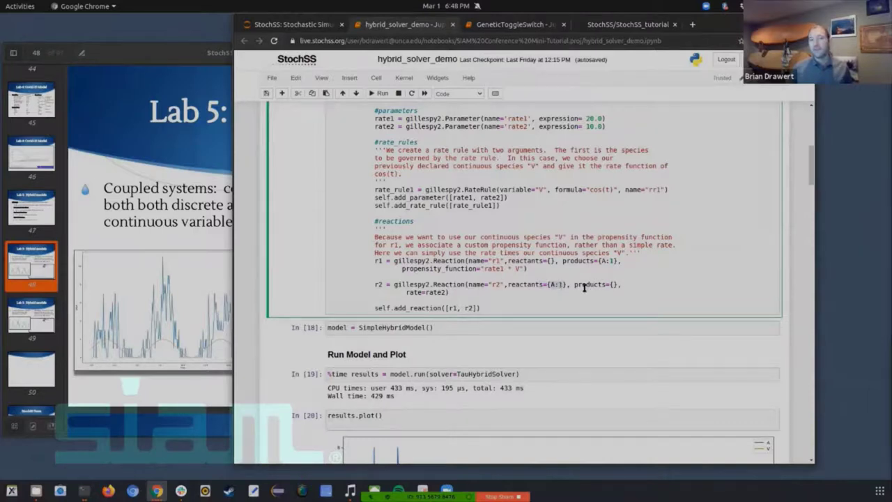
double_click(591, 285)
left_click(561, 263)
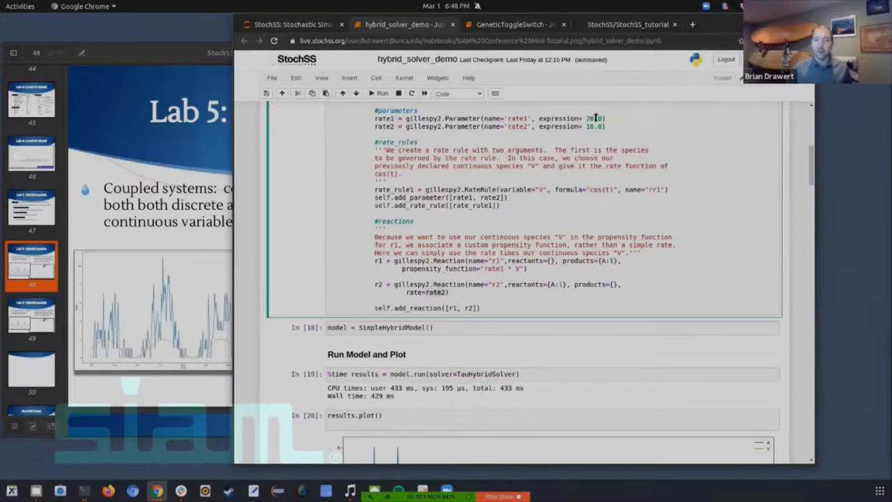
triple_click(421, 308)
Step: Scroll to the tau-hybrid results plot, highlighting TauHybridSolver in the run cell
scroll(566, 292, "down", 1)
scroll(567, 292, "down", 5)
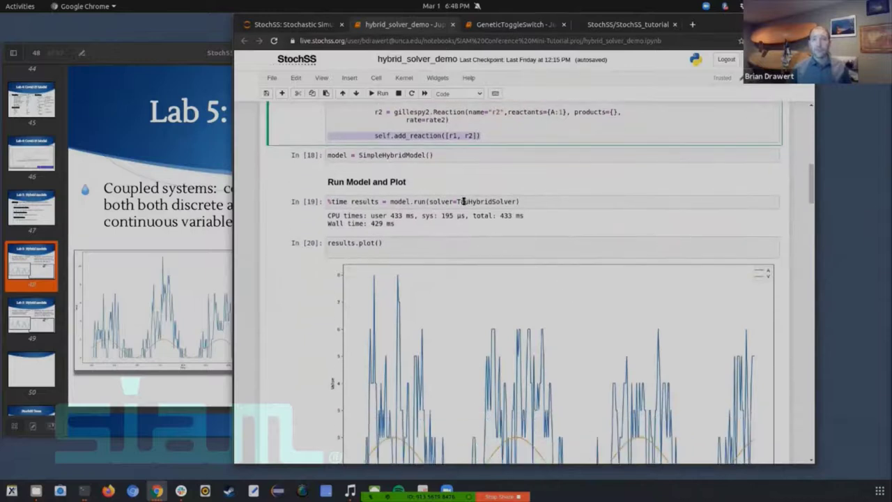
left_click_drag(456, 201, 513, 201)
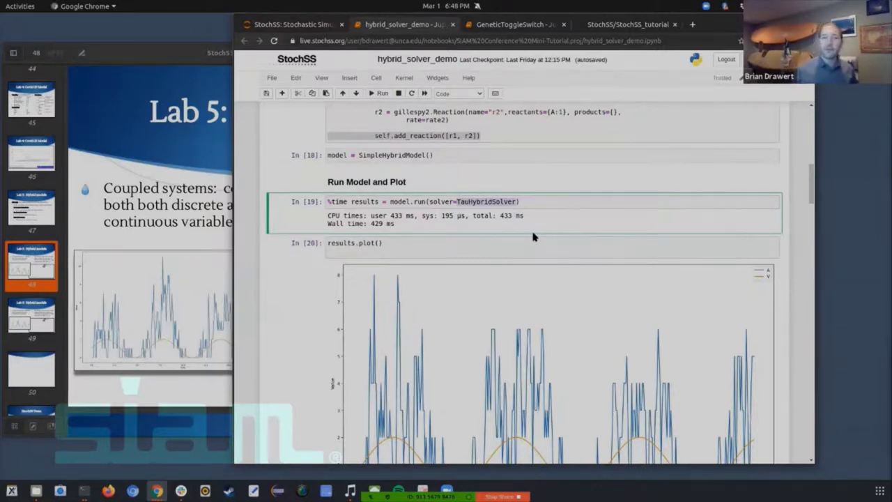
scroll(322, 336, "down", 4)
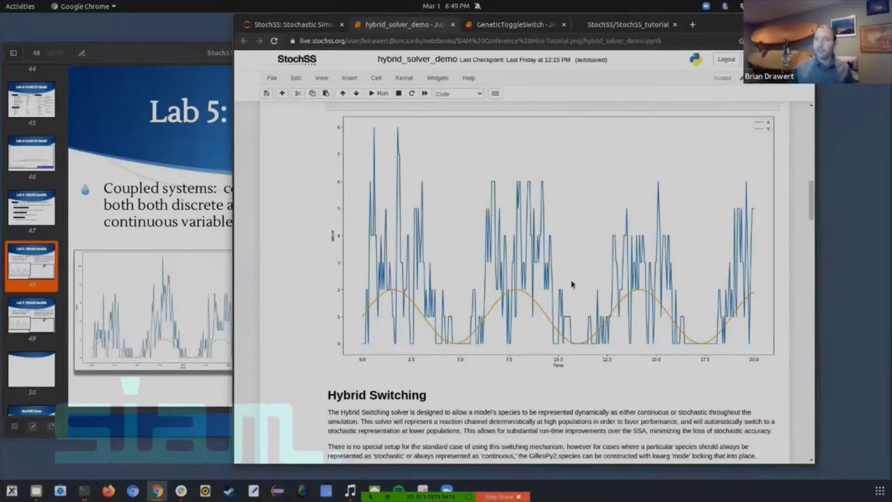
scroll(588, 285, "down", 1)
scroll(587, 286, "down", 4)
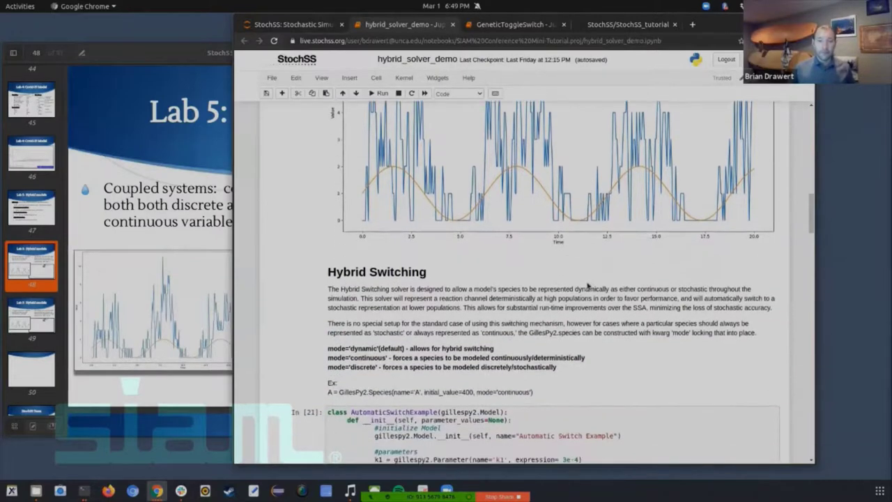
Step: Review the model code, highlighting RateRule and r1's propensity function, then scroll to Hybrid Switching
scroll(515, 286, "up", 5)
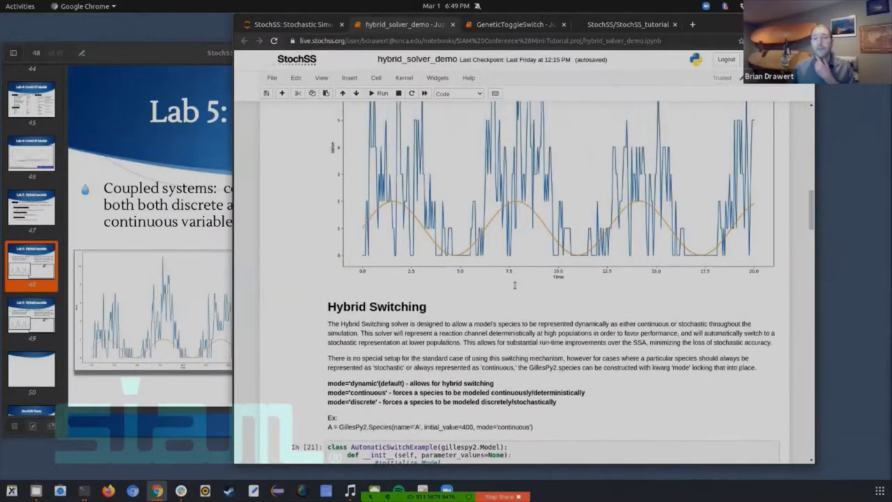
scroll(515, 288, "up", 8)
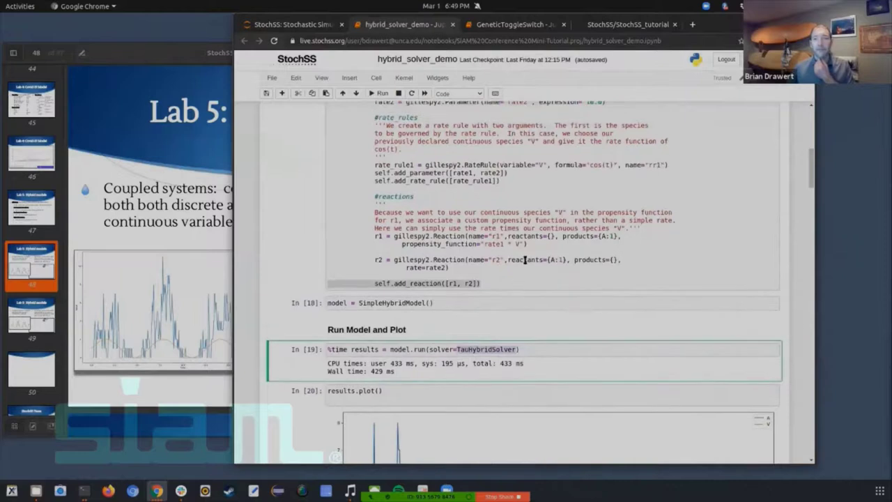
double_click(485, 164)
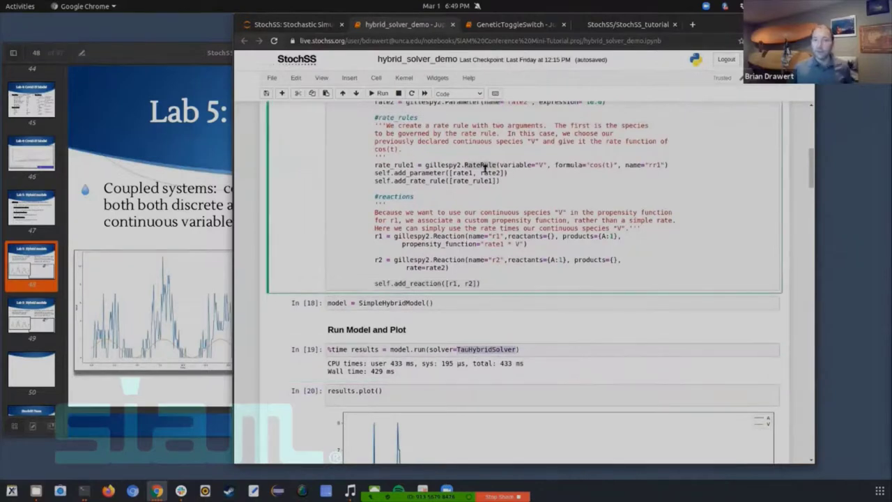
scroll(486, 169, "up", 2)
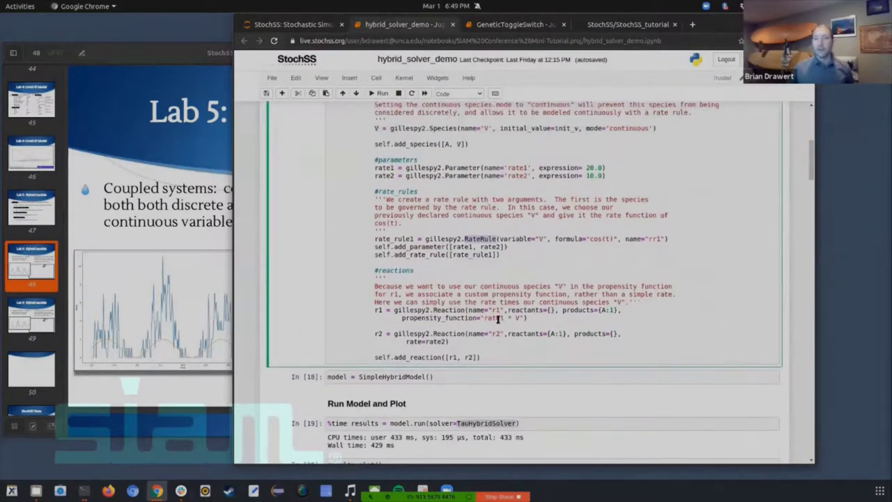
left_click_drag(463, 317, 536, 320)
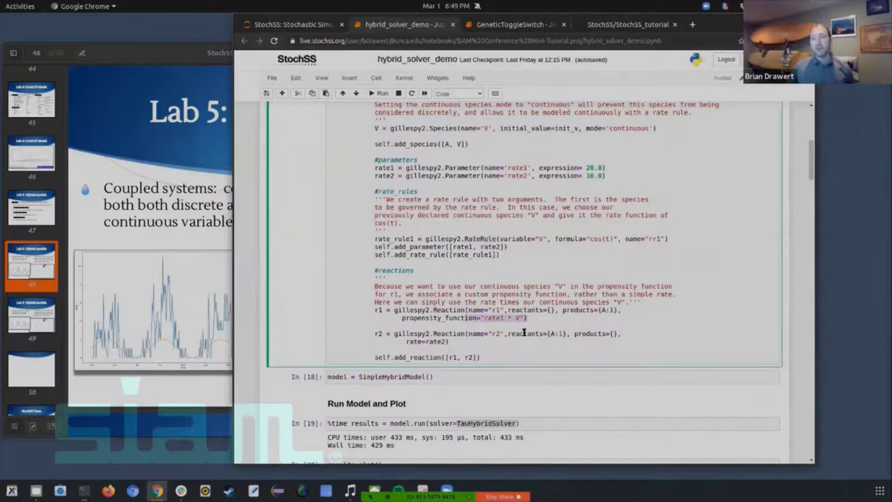
left_click(477, 320)
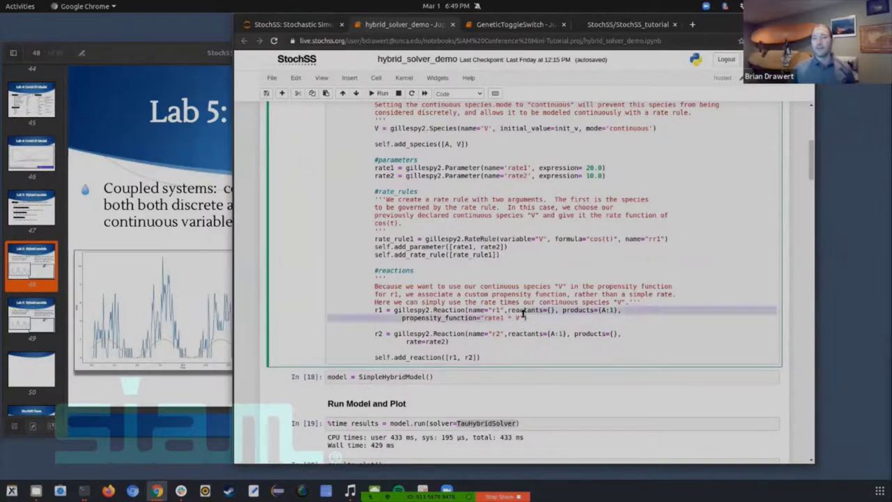
left_click(495, 319)
scroll(498, 329, "down", 3)
scroll(497, 329, "down", 12)
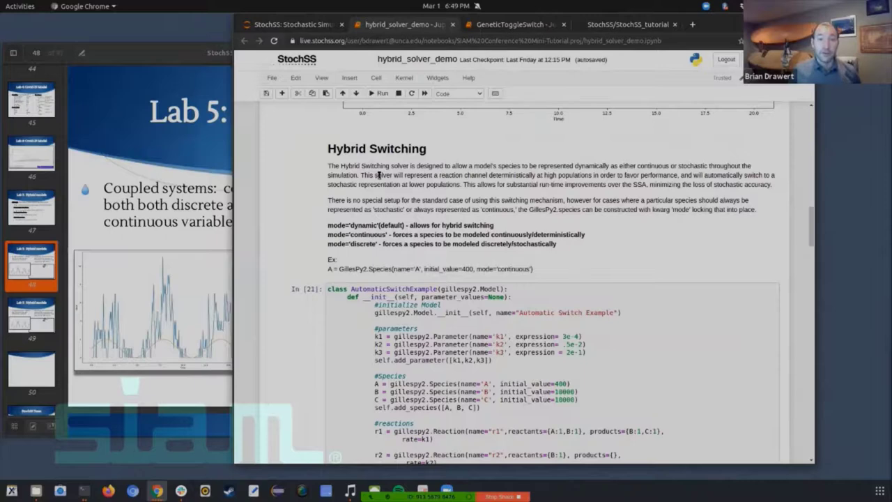
Step: Re-render the Hybrid Switching markdown cell twice, noting its continuous mode option, then scroll down
scroll(383, 188, "down", 1)
scroll(378, 167, "up", 1)
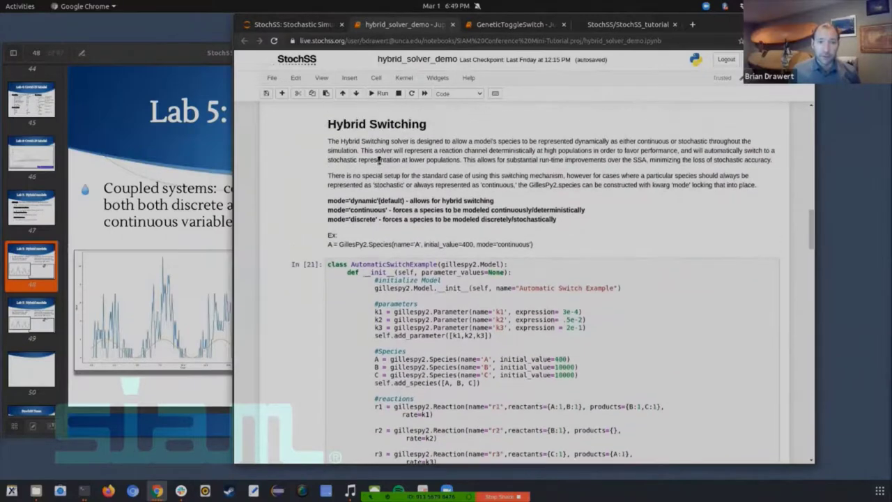
double_click(357, 126)
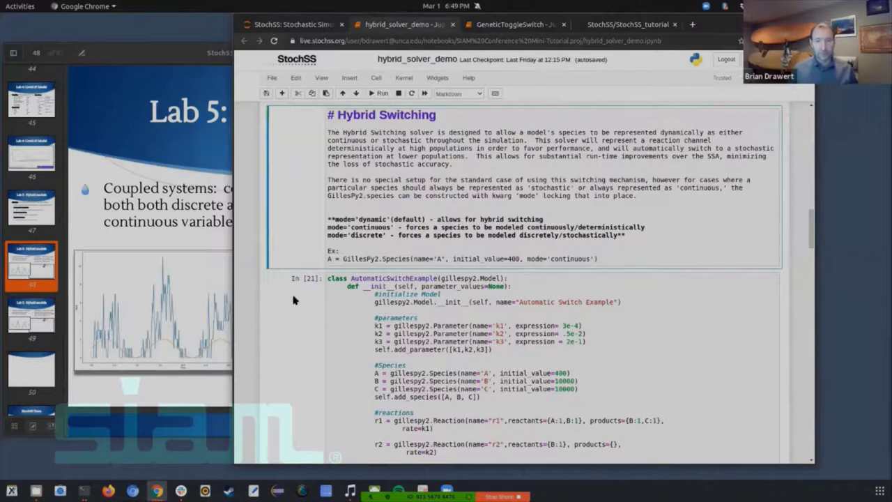
key("Escape")
key("ctrl+Return")
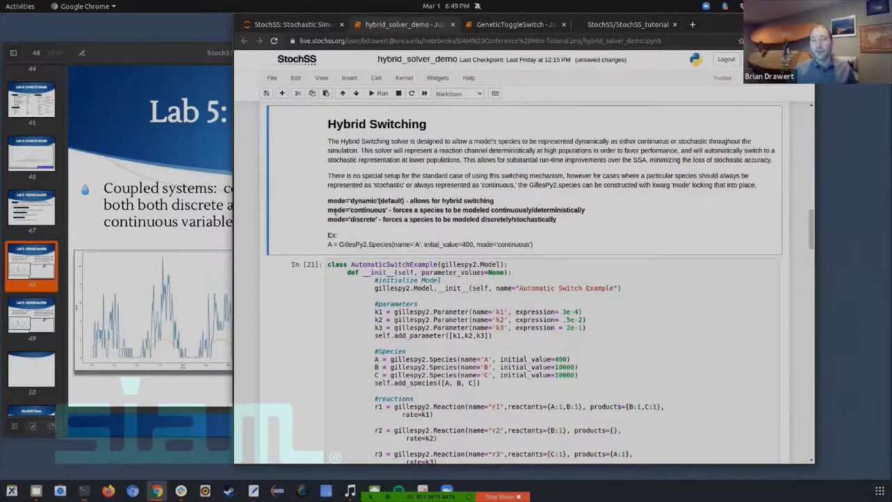
left_click_drag(336, 211, 413, 201)
double_click(421, 200)
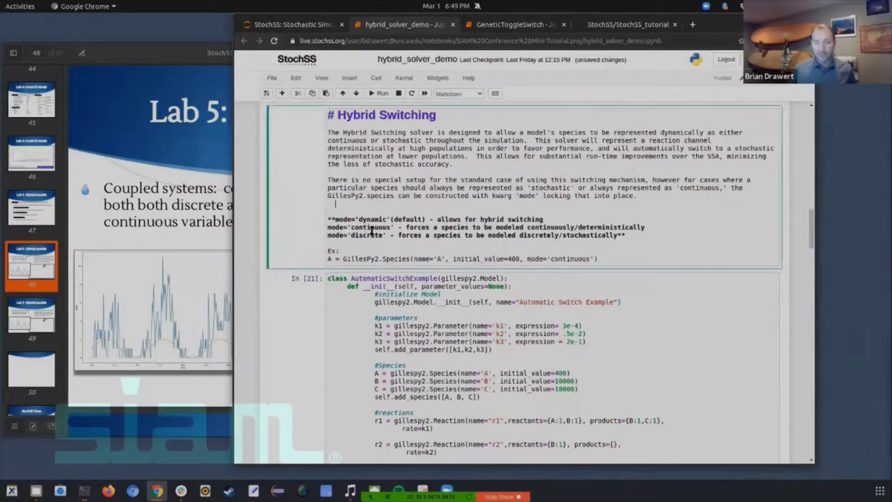
key("ctrl+Return")
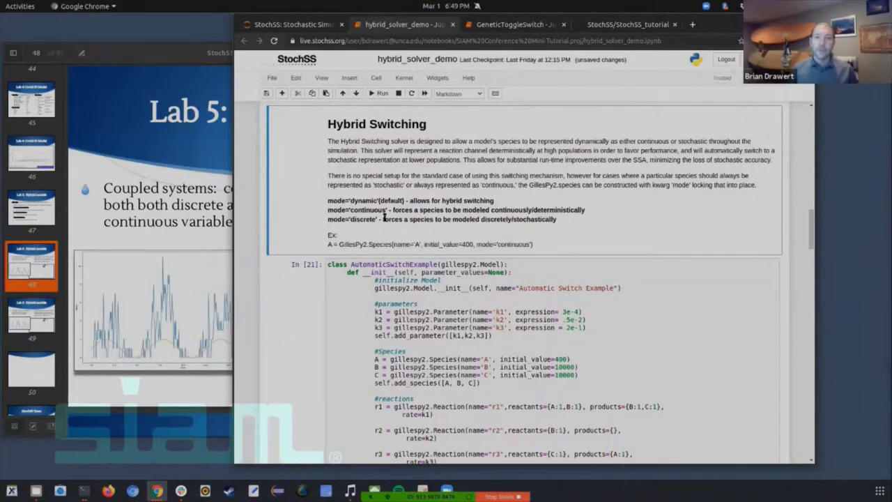
scroll(393, 234, "down", 4)
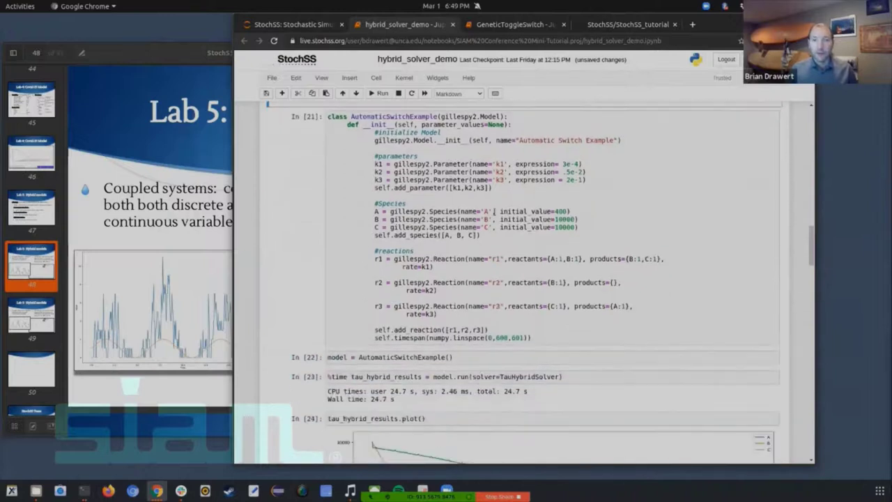
left_click_drag(437, 165, 447, 170)
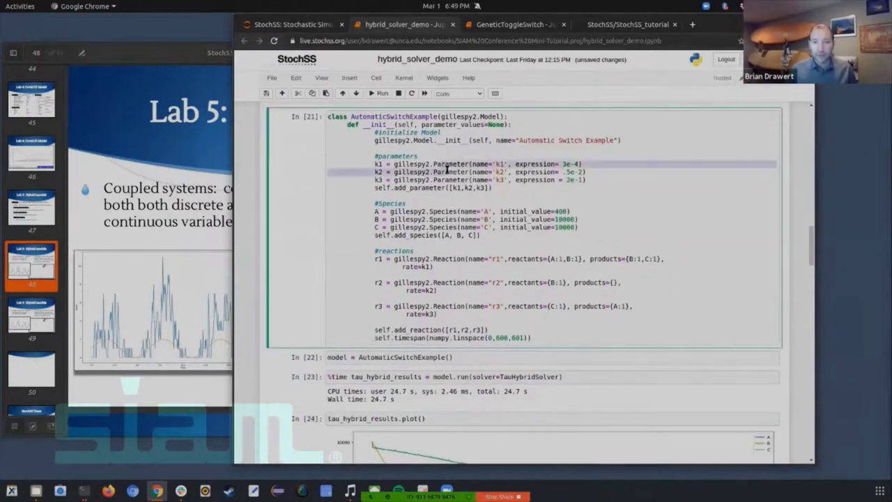
left_click_drag(449, 218, 461, 229)
left_click(461, 227)
left_click_drag(582, 234, 570, 202)
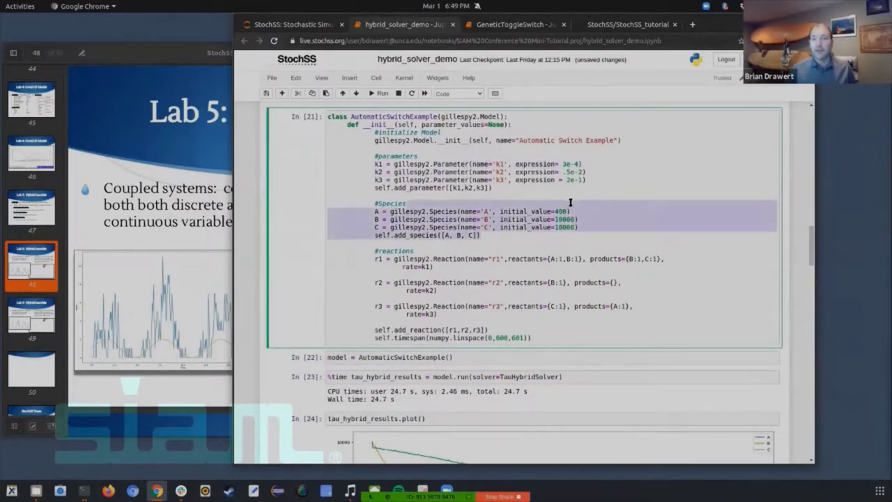
left_click(573, 220)
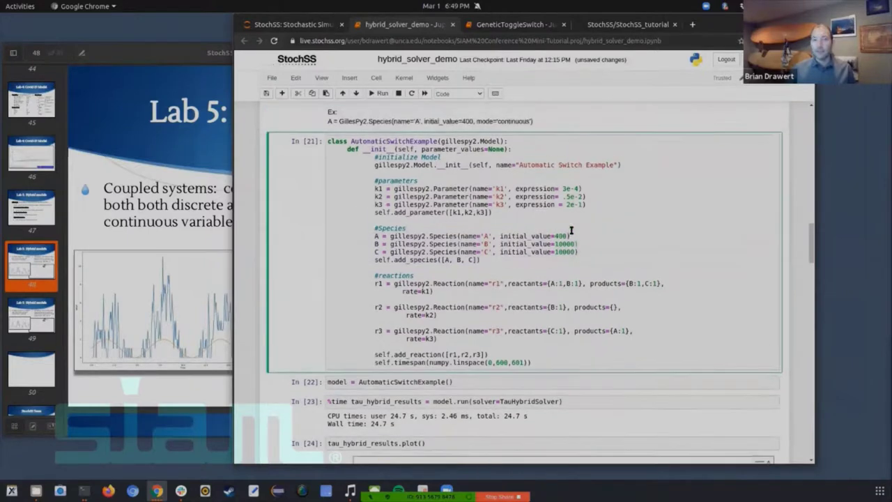
scroll(561, 240, "up", 1)
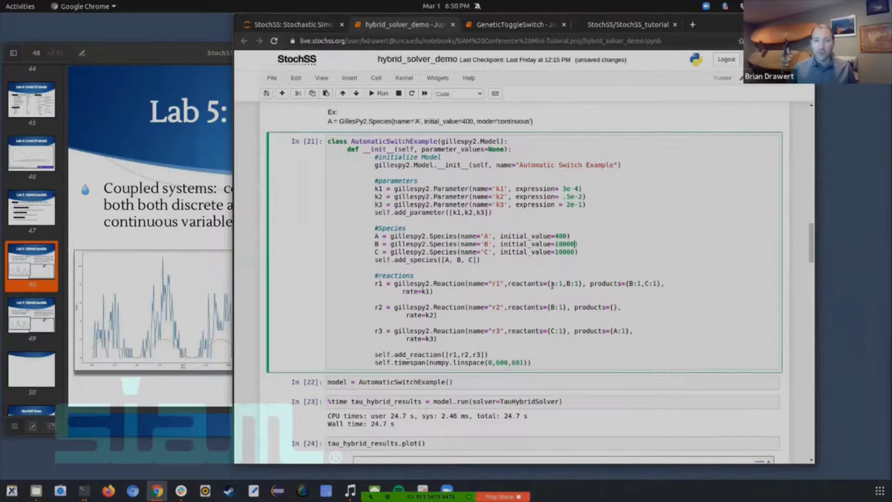
left_click_drag(551, 284, 573, 283)
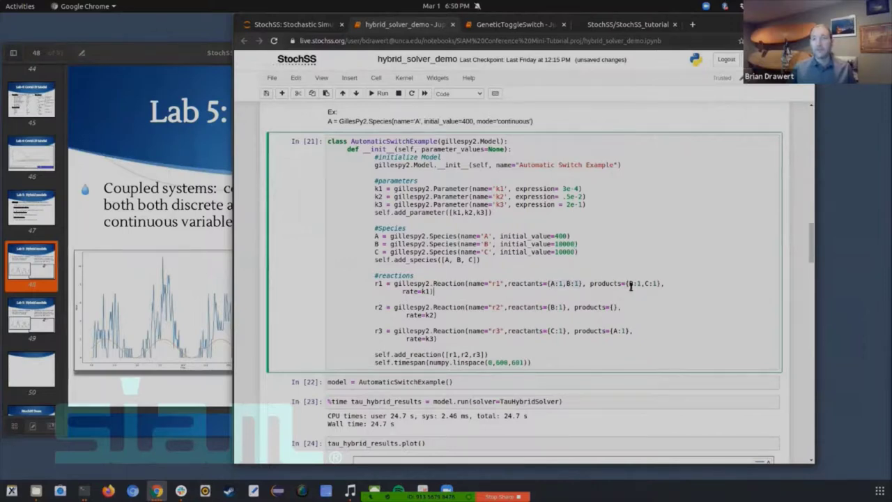
left_click_drag(628, 283, 647, 282)
left_click(544, 307)
scroll(592, 334, "down", 1)
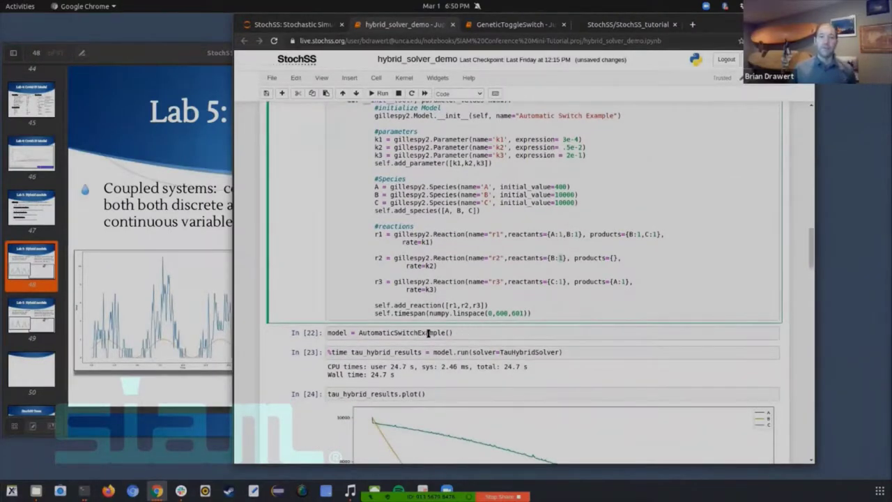
left_click(429, 333)
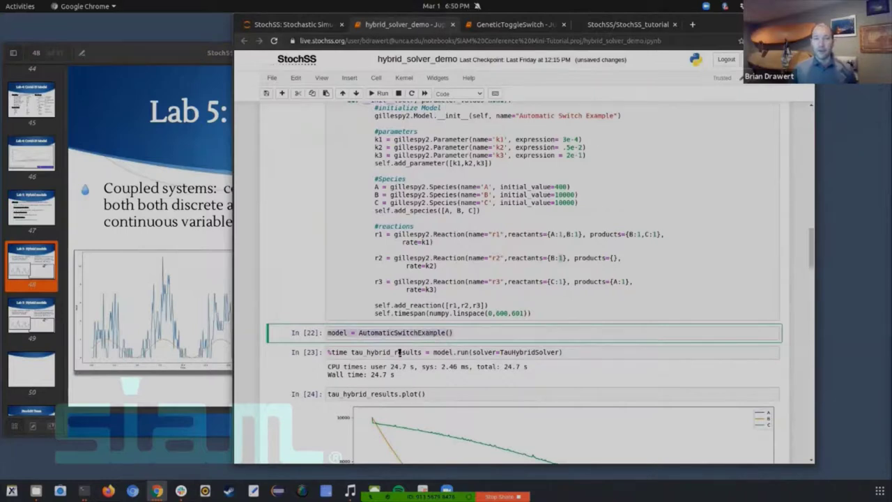
left_click(462, 354)
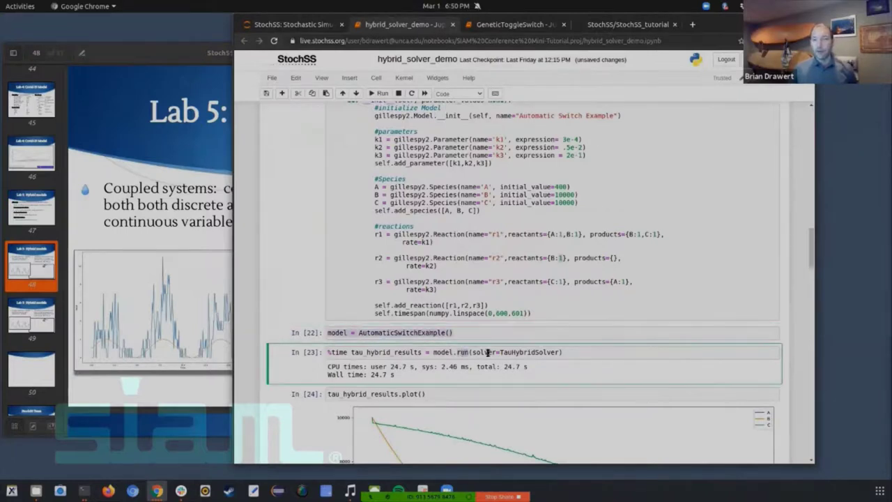
left_click(490, 352)
left_click(501, 352)
double_click(538, 352)
scroll(544, 353, "down", 5)
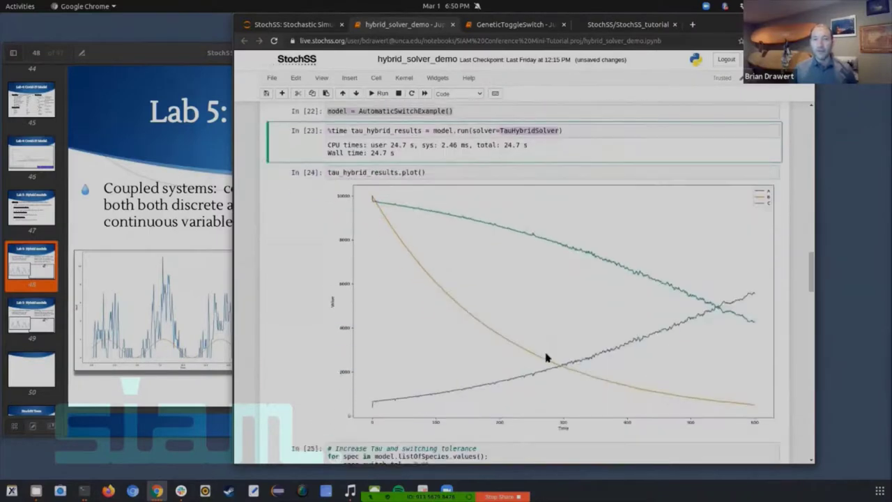
left_click(426, 216)
scroll(442, 151, "down", 1)
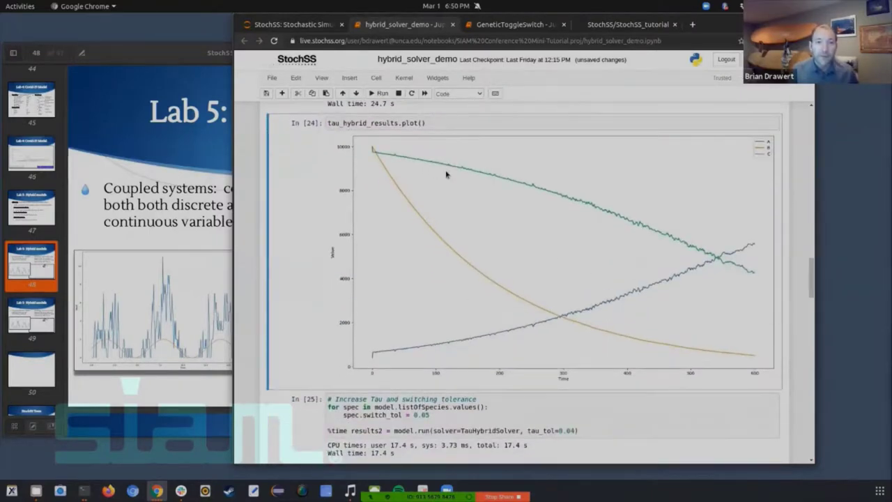
scroll(446, 179, "up", 2)
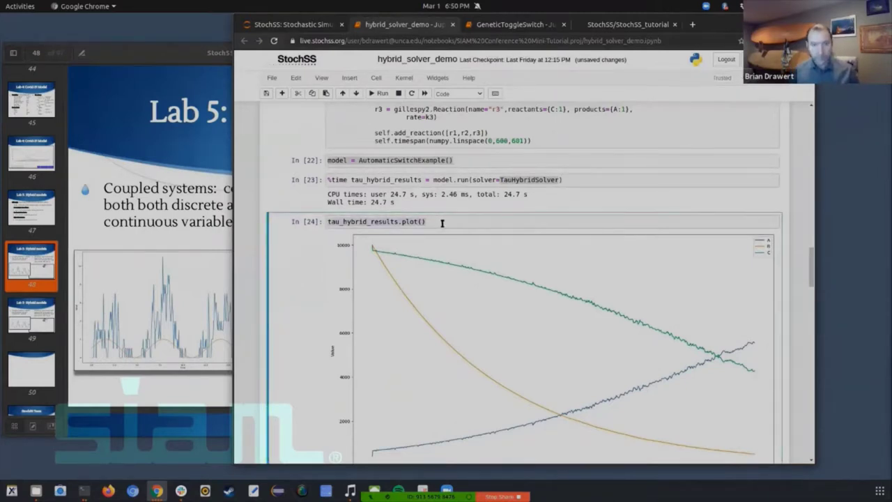
Step: Insert a cell above In [24] with tau_hybrid_results.plotplotly() and run it
key("a")
key("Return")
type("tau_hybrid_results.plot()")
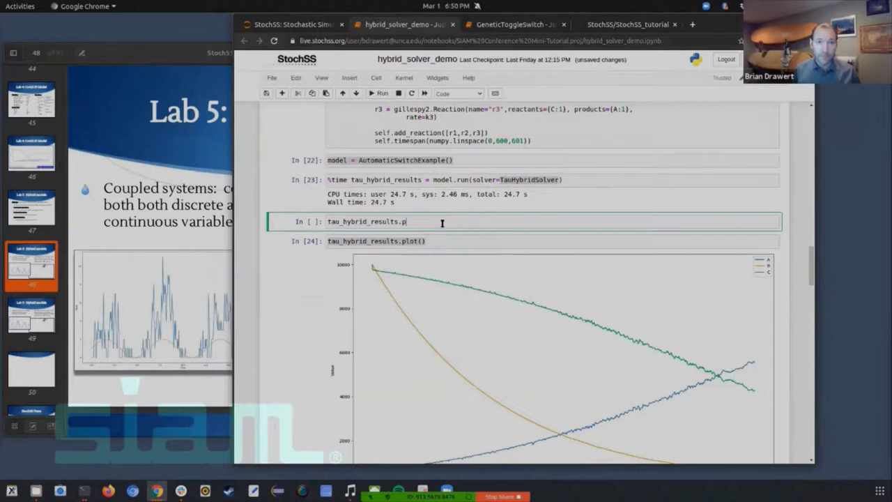
key("Tab")
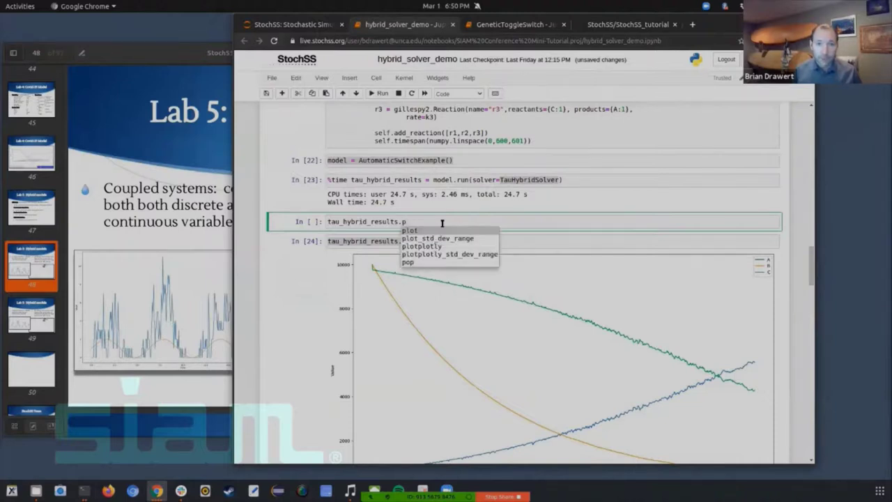
key("Down")
key("Down")
key("Return")
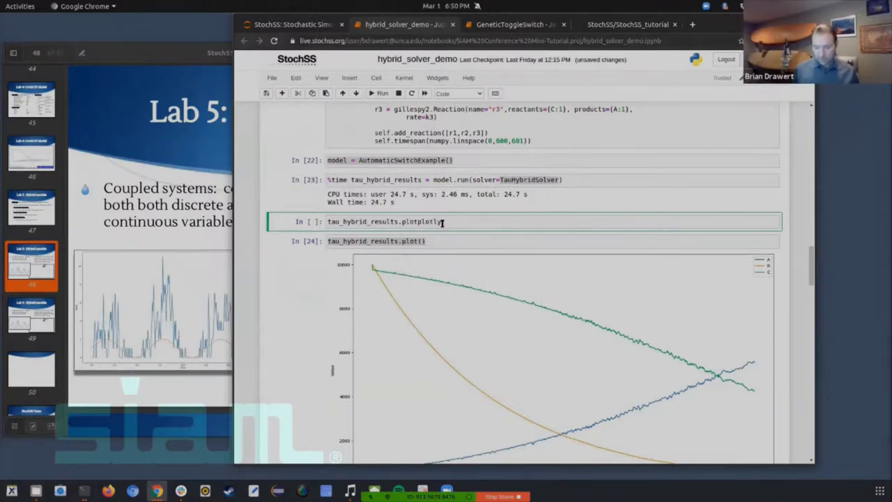
type("()")
key("shift+Return")
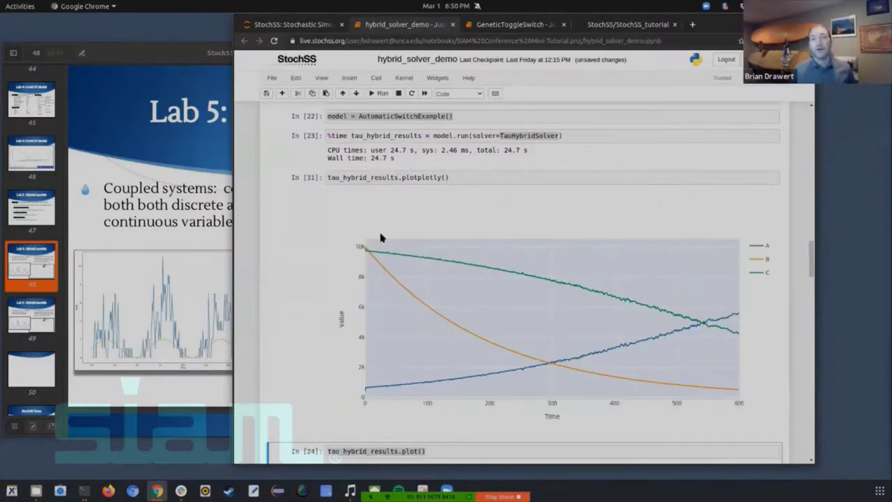
scroll(383, 244, "down", 3)
scroll(450, 339, "up", 3)
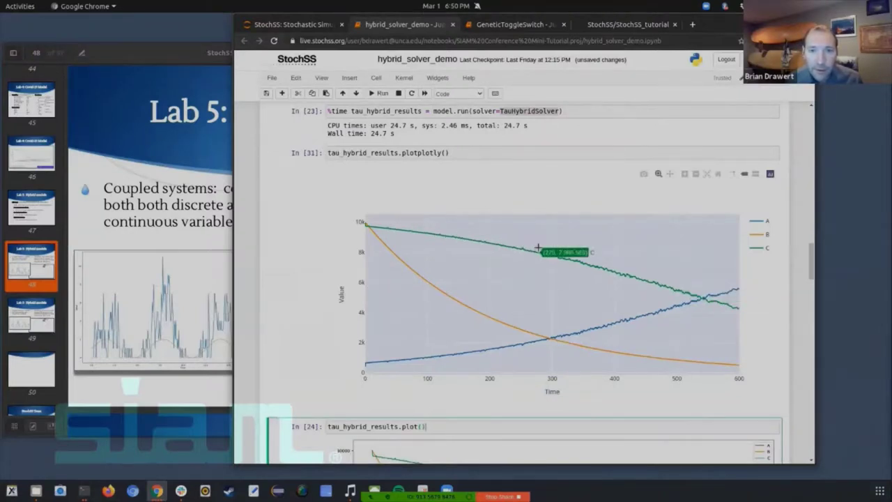
scroll(534, 258, "down", 5)
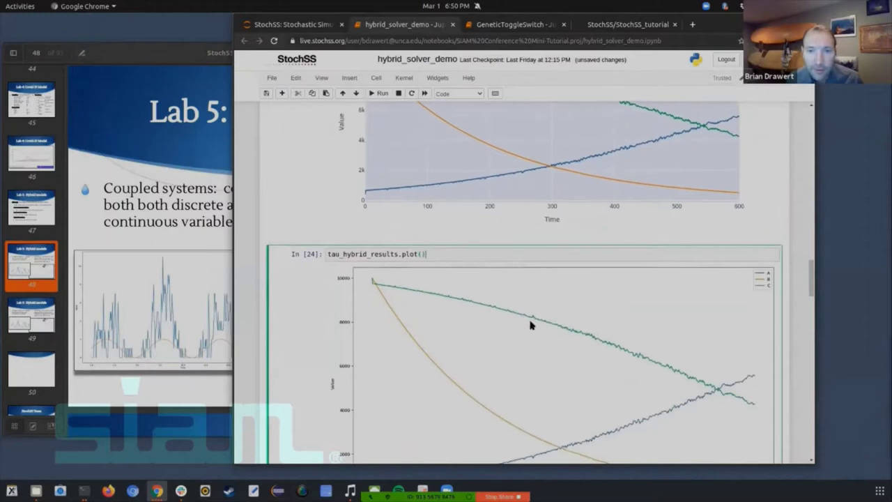
scroll(537, 320, "down", 1)
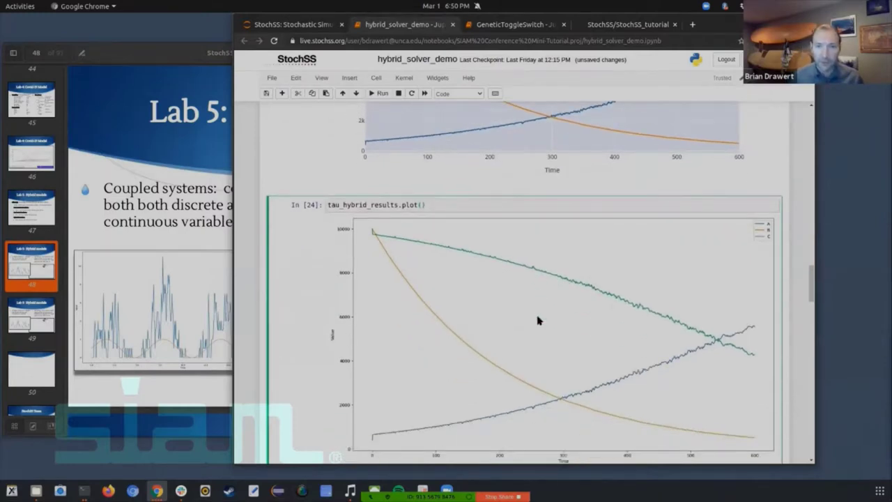
scroll(537, 320, "down", 1)
scroll(538, 318, "up", 4)
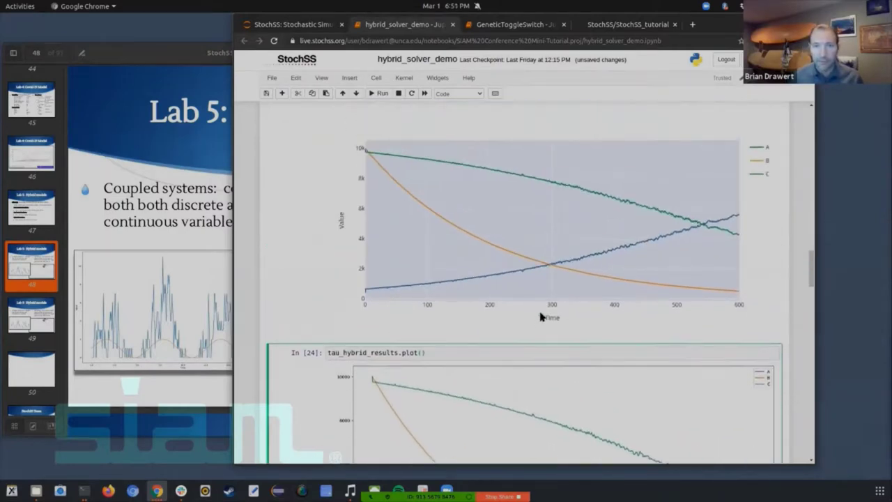
scroll(662, 258, "up", 3)
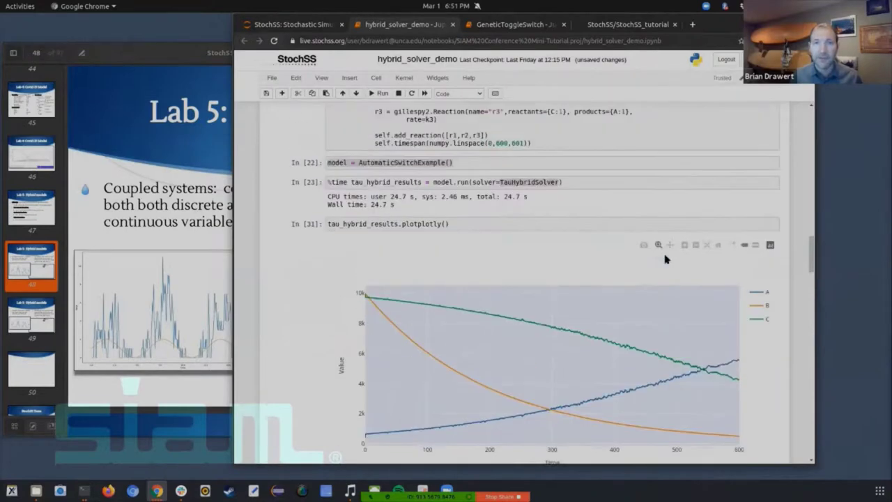
scroll(666, 262, "up", 3)
scroll(656, 238, "up", 8)
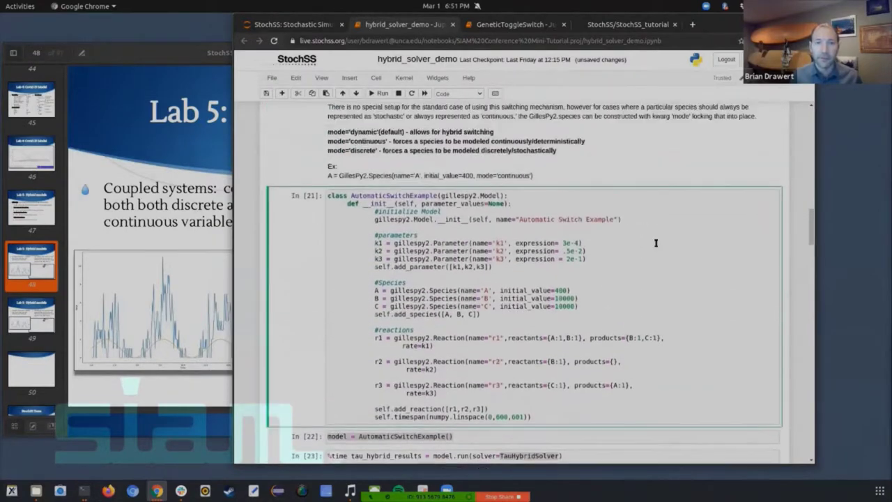
scroll(656, 243, "up", 15)
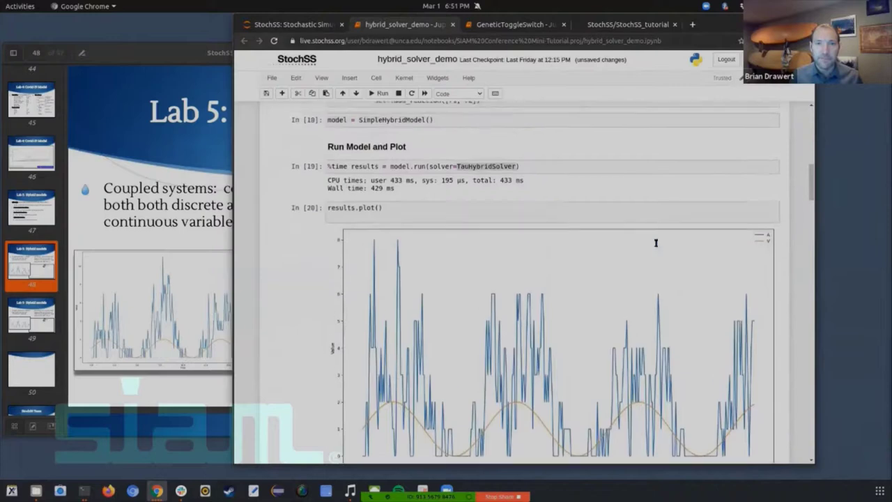
scroll(656, 244, "up", 4)
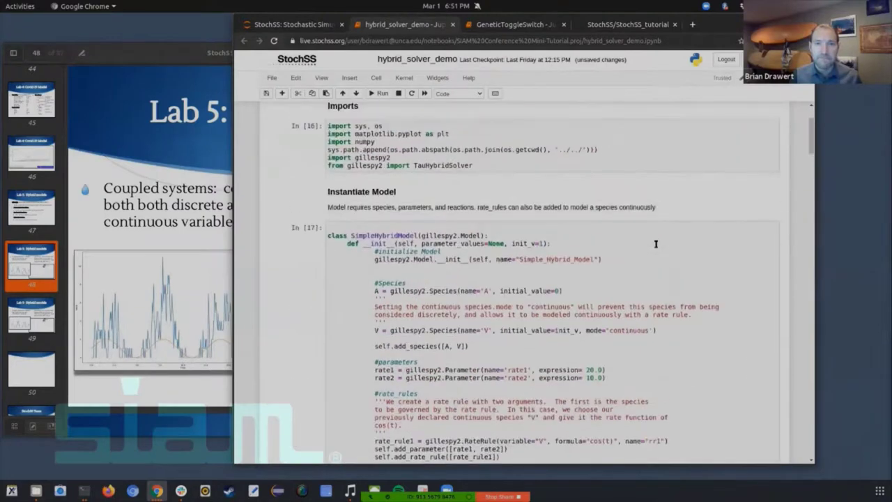
scroll(657, 243, "down", 14)
scroll(656, 249, "down", 15)
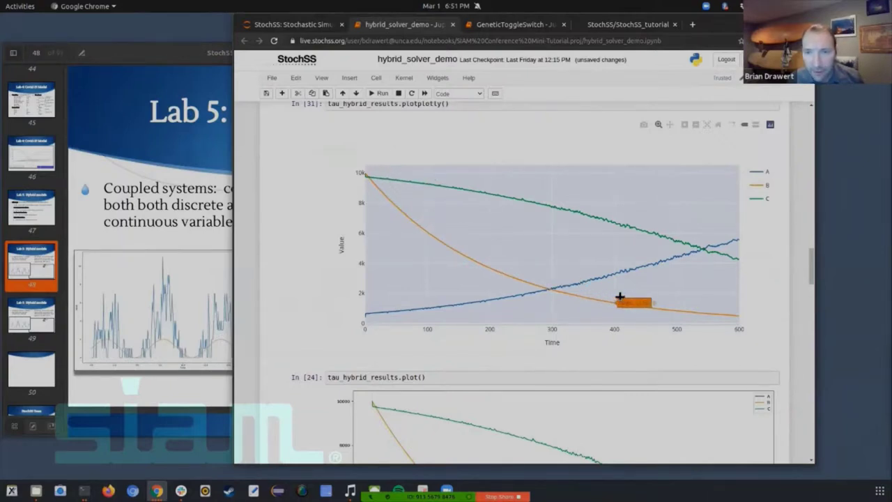
scroll(617, 284, "up", 5)
scroll(617, 285, "up", 3)
scroll(586, 265, "down", 10)
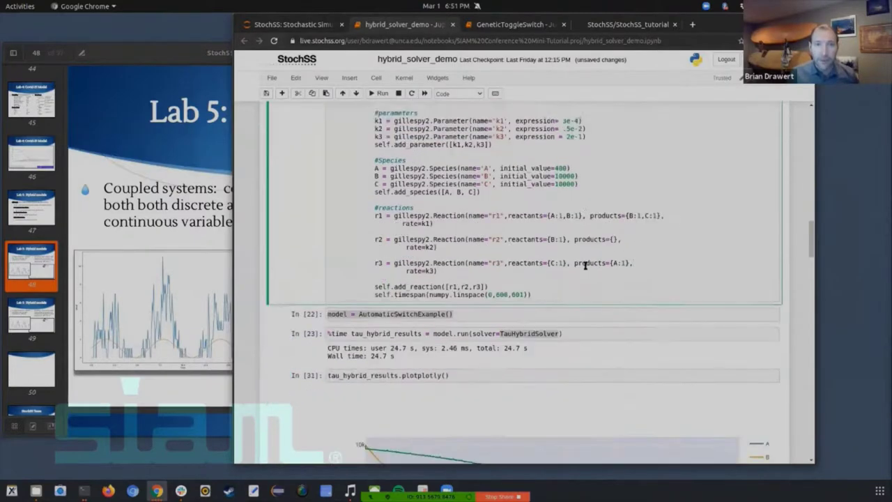
scroll(586, 274, "down", 5)
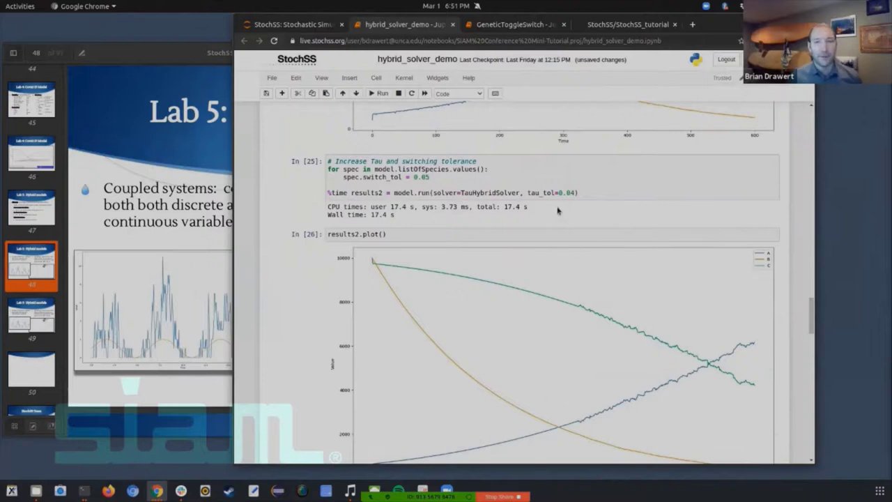
Step: Review the tolerance cell, highlighting tau_tol=0.04 and the 'Increase Tau and switching tolerance' comment
left_click(403, 177)
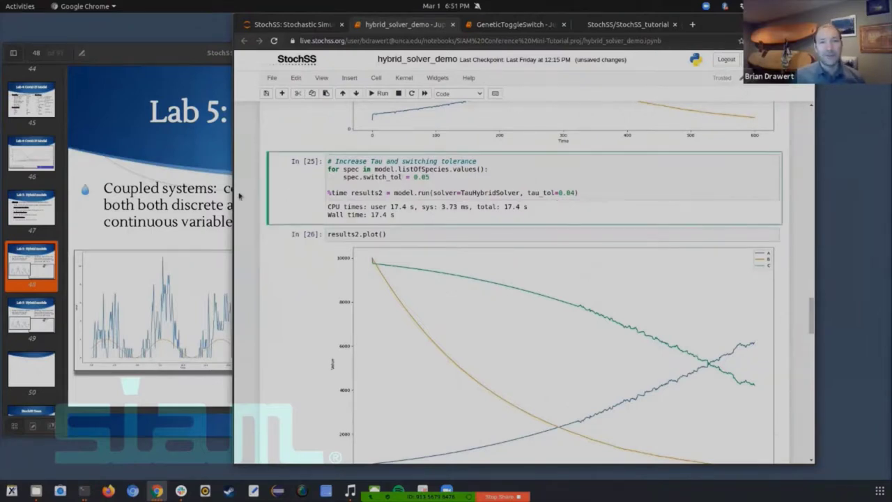
scroll(287, 195, "up", 8)
scroll(437, 225, "down", 3)
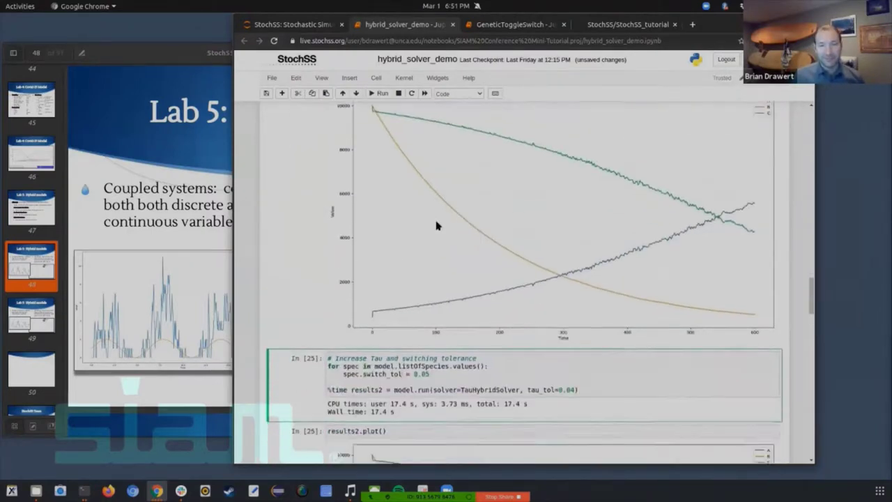
scroll(437, 225, "down", 4)
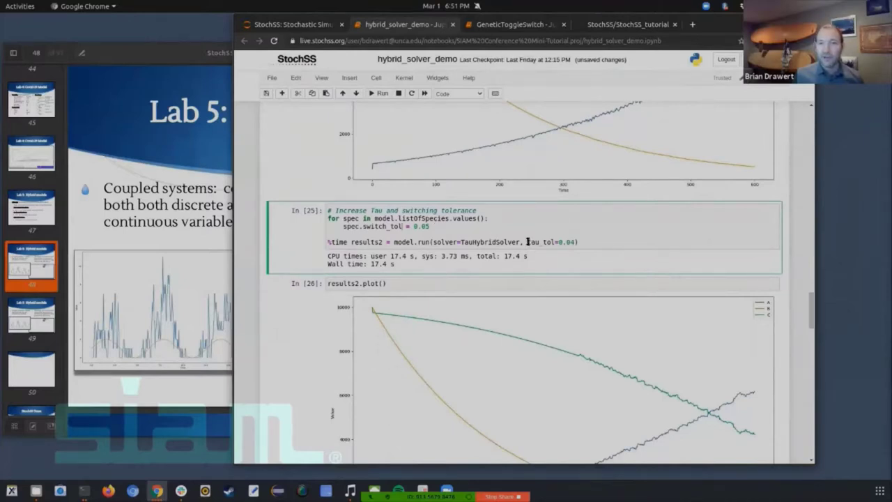
left_click_drag(540, 241, 573, 241)
left_click(573, 240)
triple_click(408, 209)
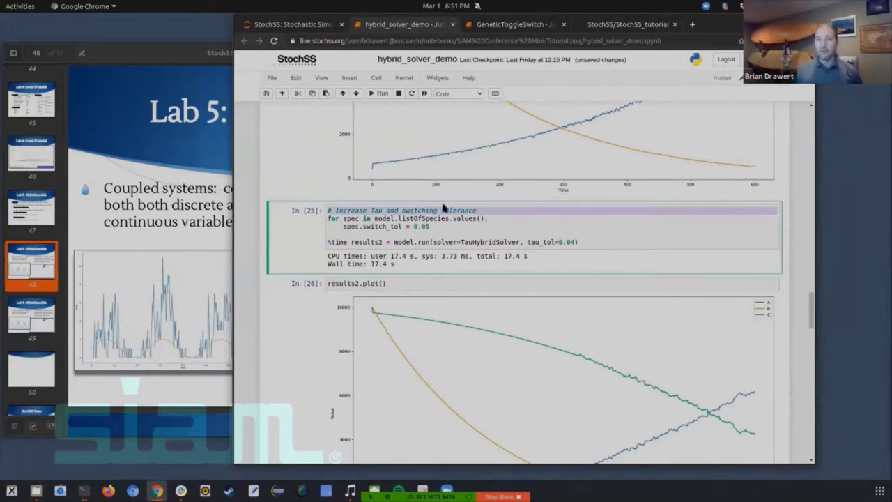
Step: Insert a cell above In [26] with results2.plotplotly() and run it
left_click(413, 283)
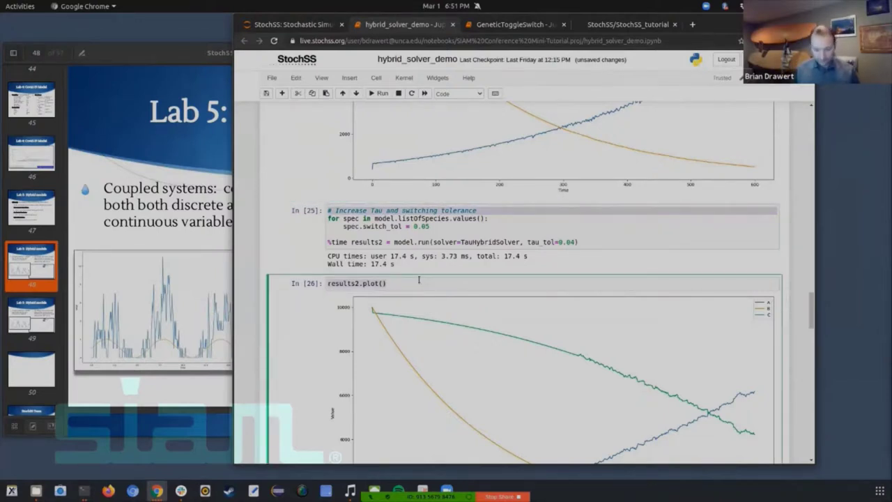
key("Escape")
key("a")
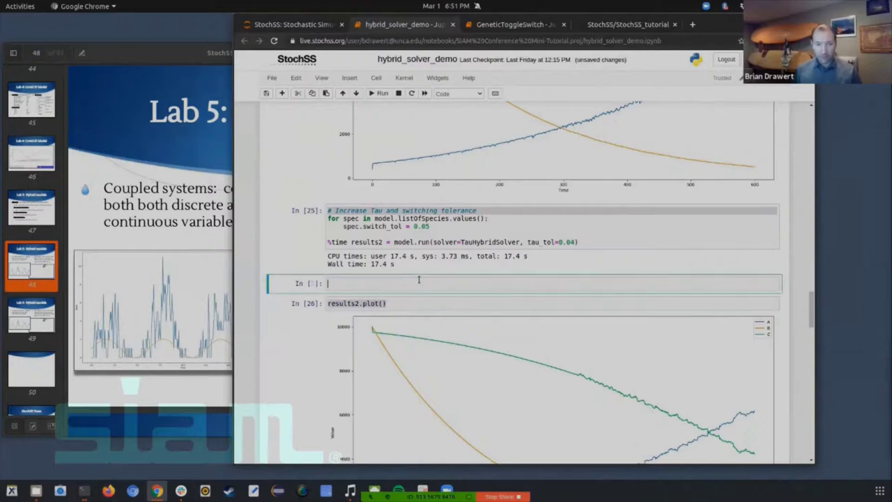
type("results2.plot()")
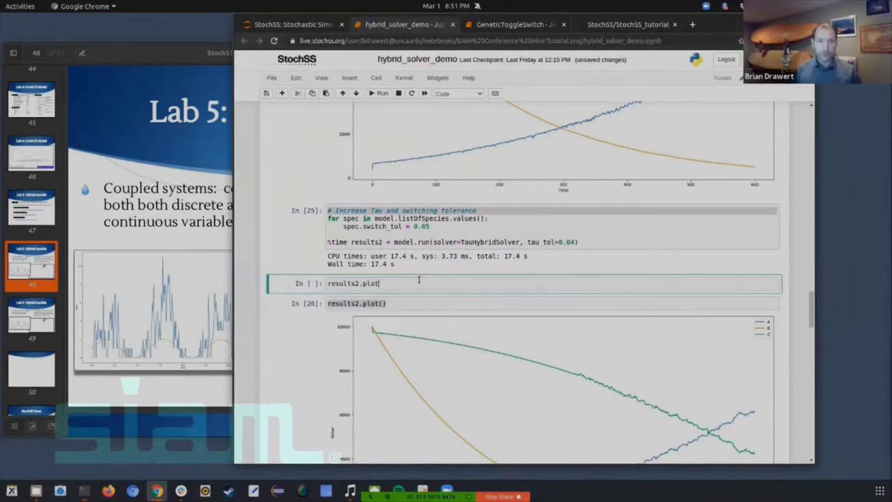
type("p")
key("Tab")
key("Return")
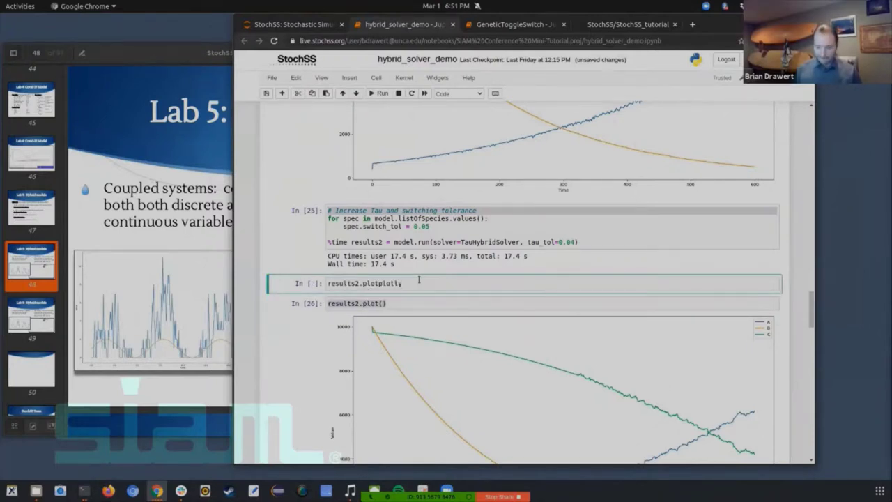
key("shift+Return")
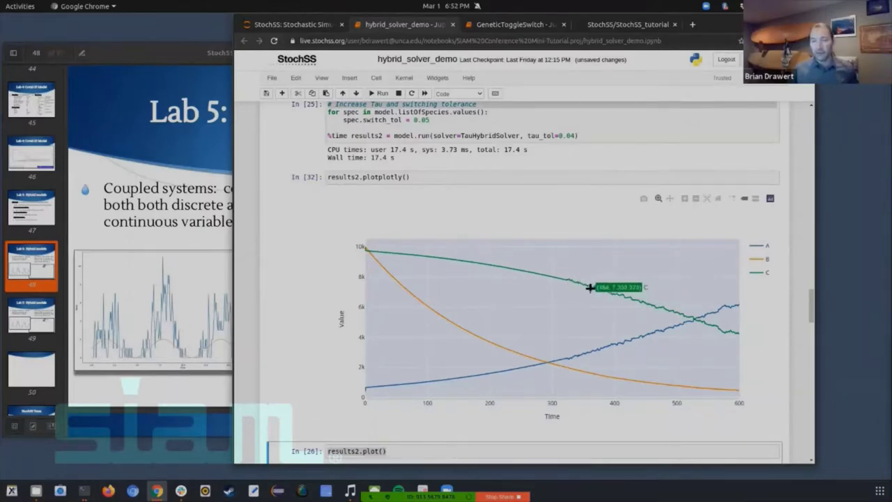
Step: Scroll through the comparison plots to the In [30] plotting cell, entering and leaving its edit mode
scroll(641, 311, "down", 5)
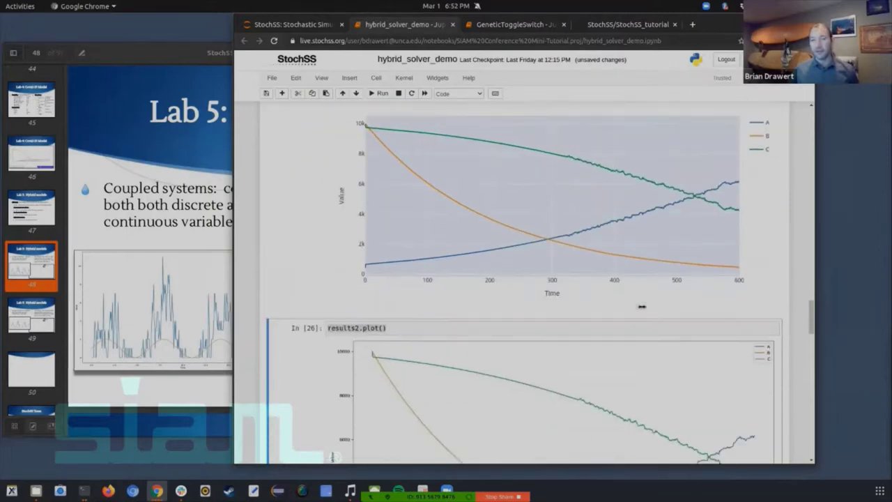
scroll(596, 278, "down", 6)
scroll(316, 285, "down", 2)
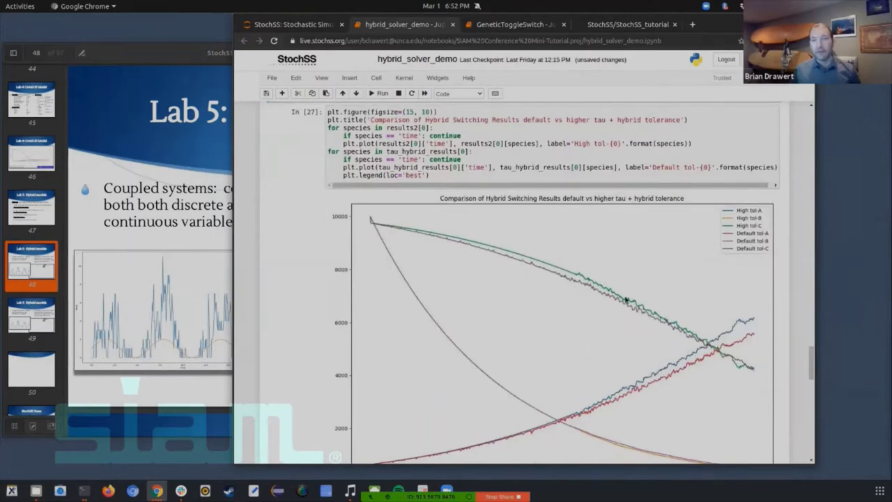
scroll(625, 300, "down", 5)
scroll(625, 300, "down", 10)
scroll(625, 299, "down", 2)
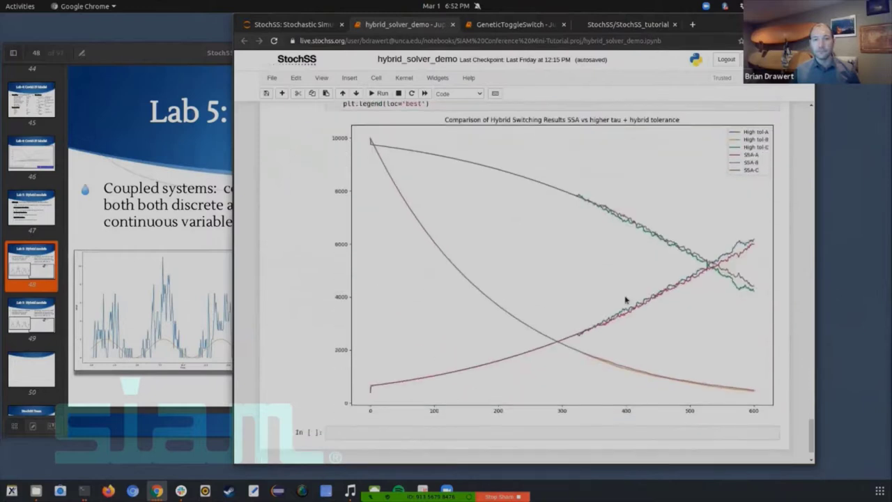
scroll(625, 299, "down", 1)
scroll(626, 300, "up", 2)
scroll(625, 300, "up", 2)
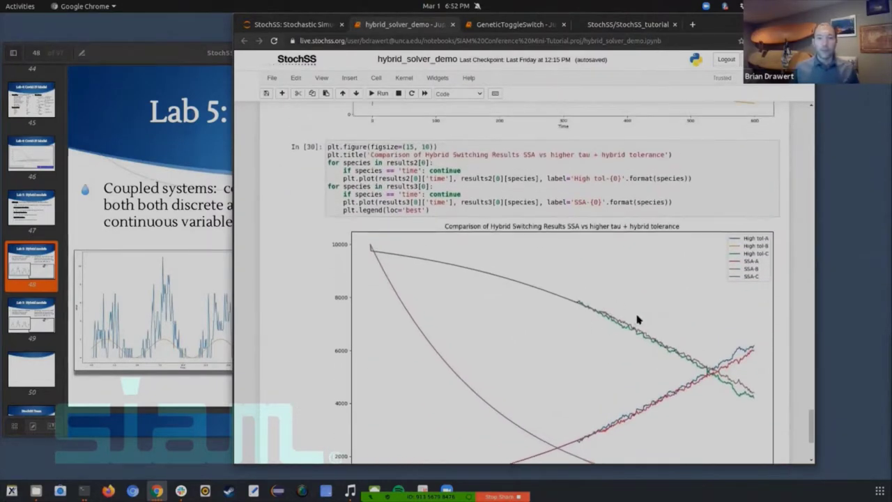
scroll(637, 319, "up", 2)
left_click(648, 269)
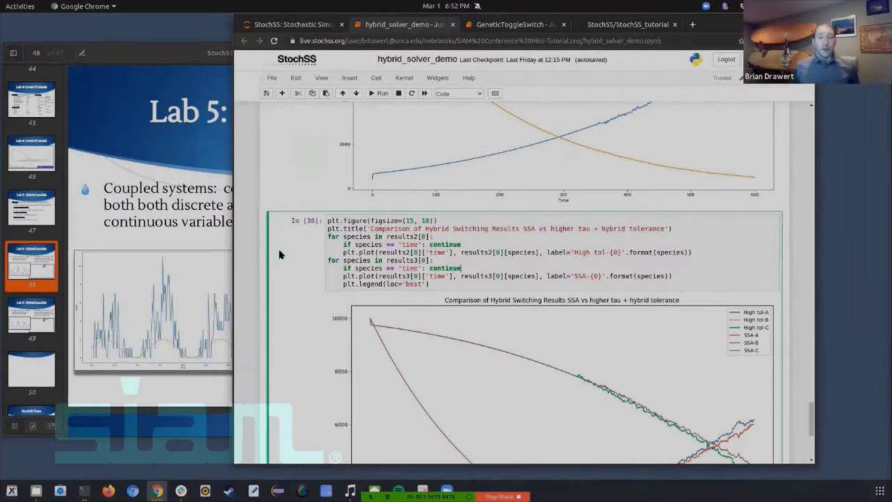
left_click(247, 265)
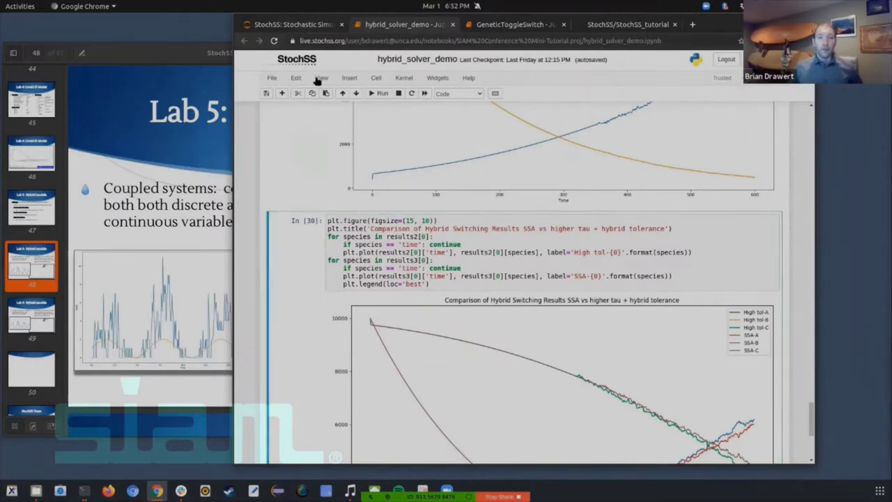
Step: Raise the slide deck, jump to slide 49, and page down to slide 51, StochSS Team
left_click(190, 142)
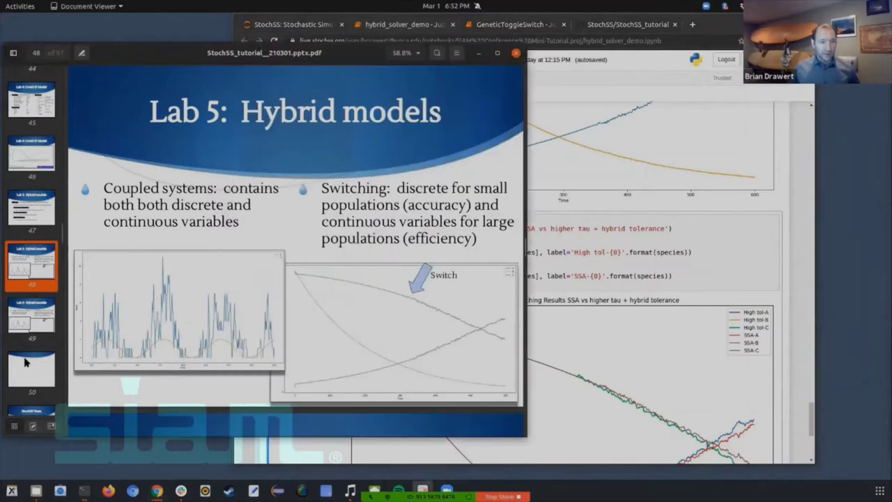
scroll(26, 360, "up", 1)
scroll(28, 359, "up", 2)
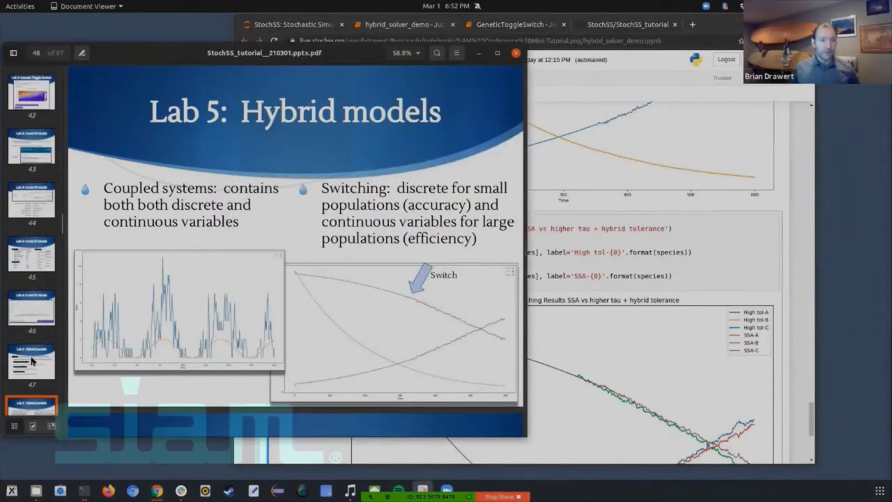
scroll(31, 352, "down", 5)
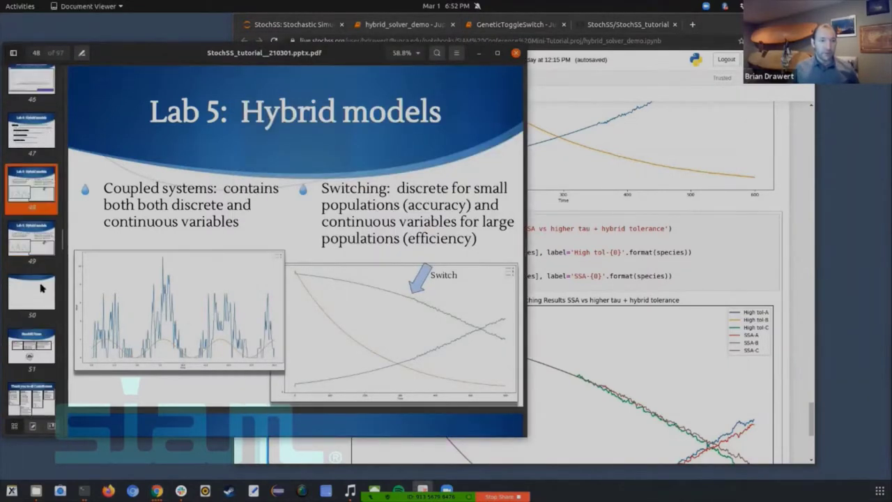
left_click(42, 236)
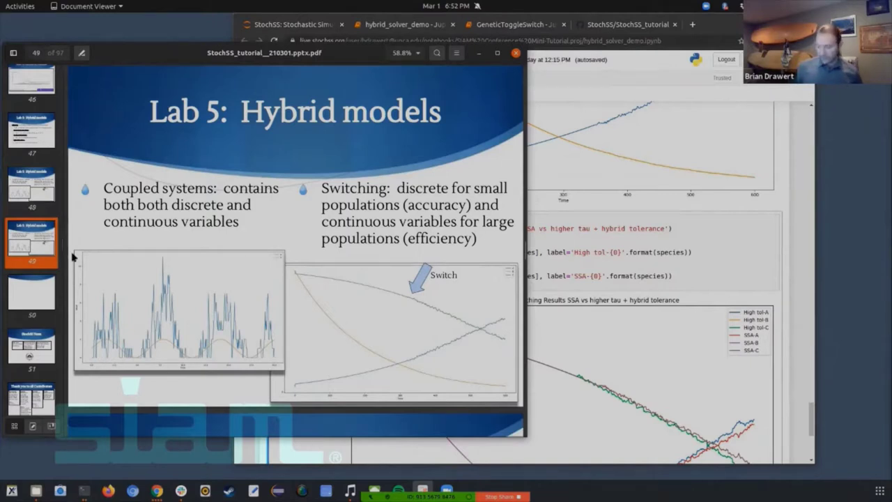
key("Page_Down")
key("Page_Down")
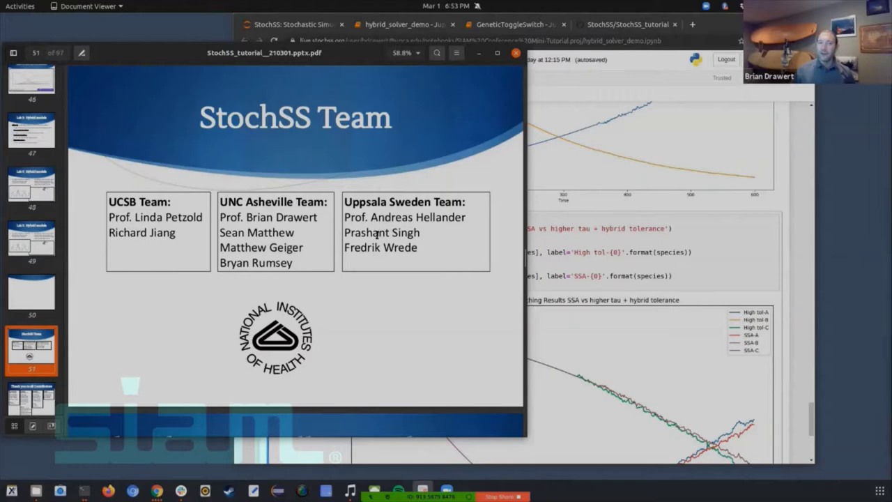
Step: Advance to slide 52, 'Thank you to all Contributors', and nudge the viewer window upward
scroll(356, 278, "down", 5)
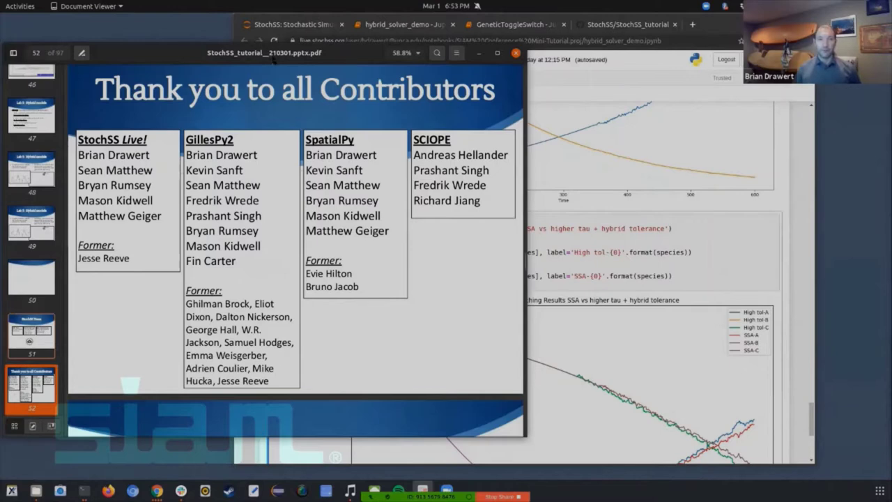
left_click_drag(270, 59, 276, 32)
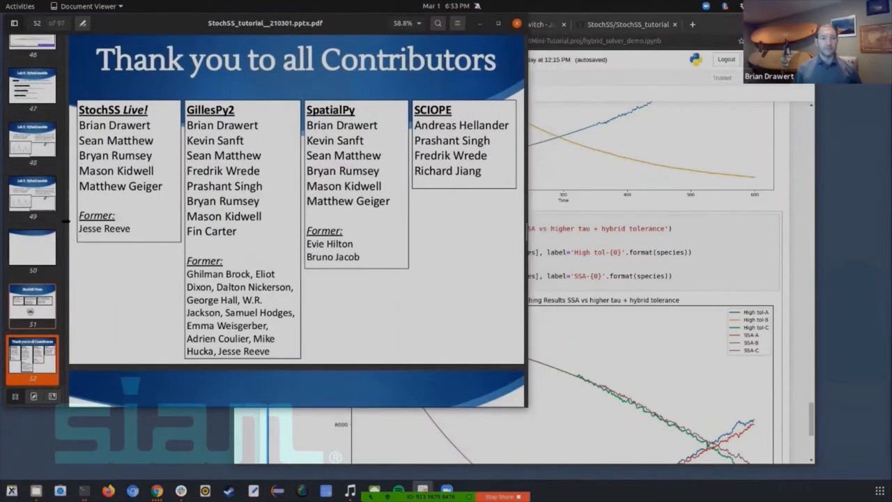
scroll(31, 252, "up", 3)
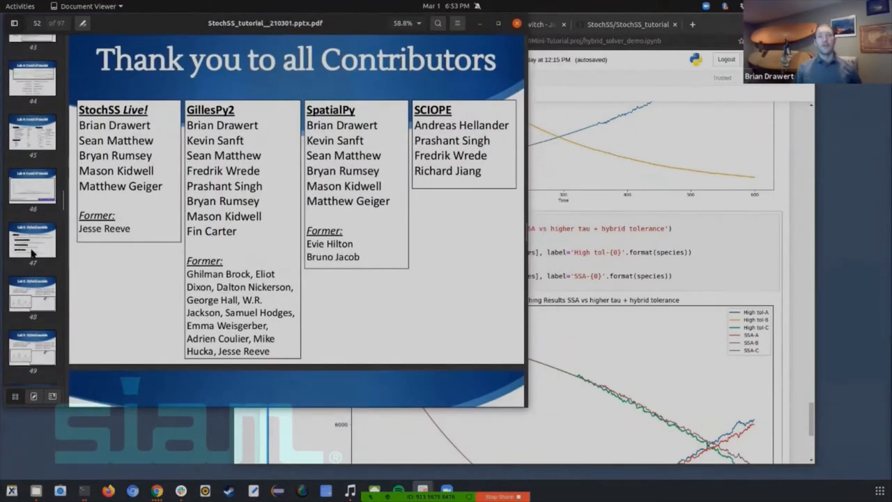
scroll(31, 253, "up", 3)
scroll(32, 254, "up", 3)
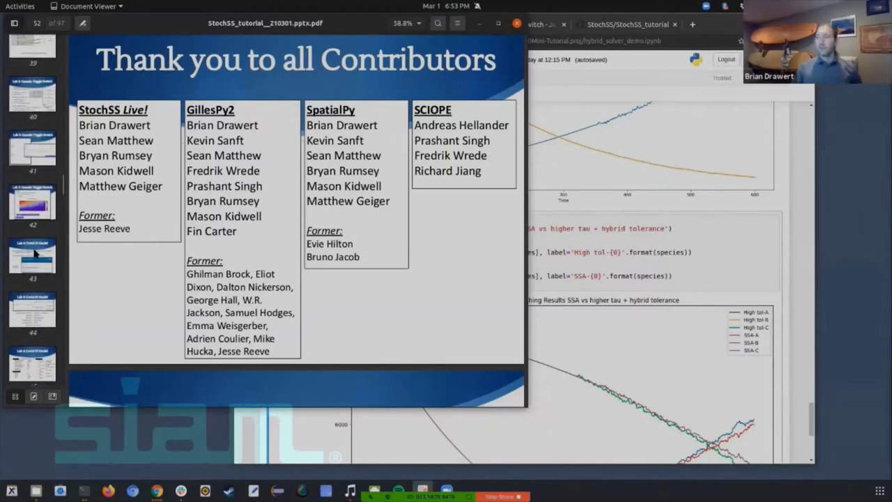
scroll(33, 253, "down", 5)
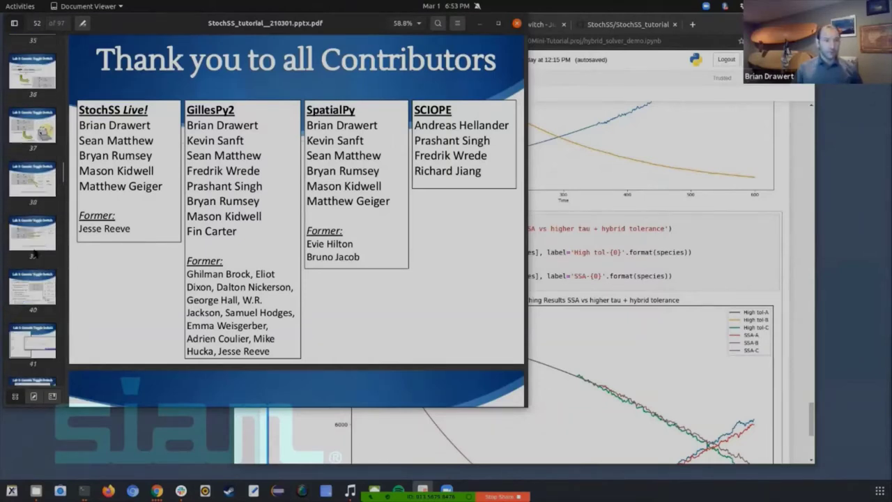
Step: Return to slide 44, 'Lab 4: Covid-19 Model', then raise the hybrid_solver_demo notebook in Chrome
left_click(36, 253)
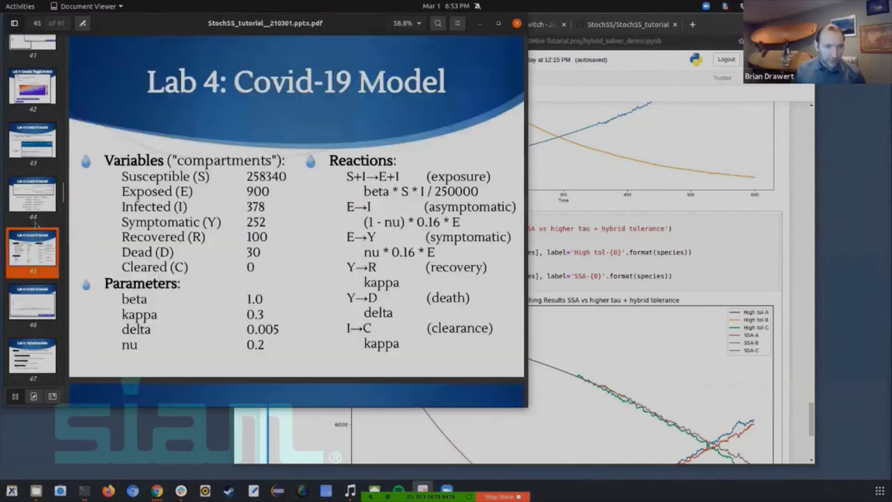
left_click(40, 211)
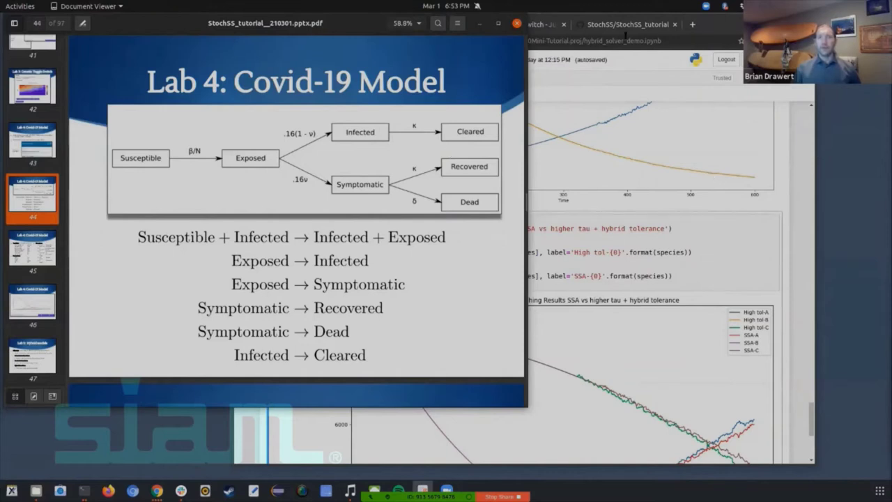
left_click(727, 29)
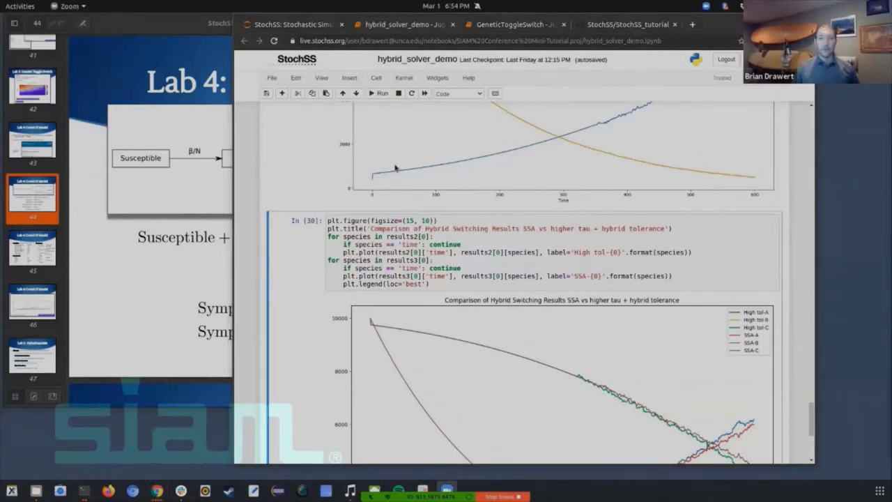
Step: Show the StochSS project file list, shift Chrome right, and raise the Lab 4 slide
left_click(346, 26)
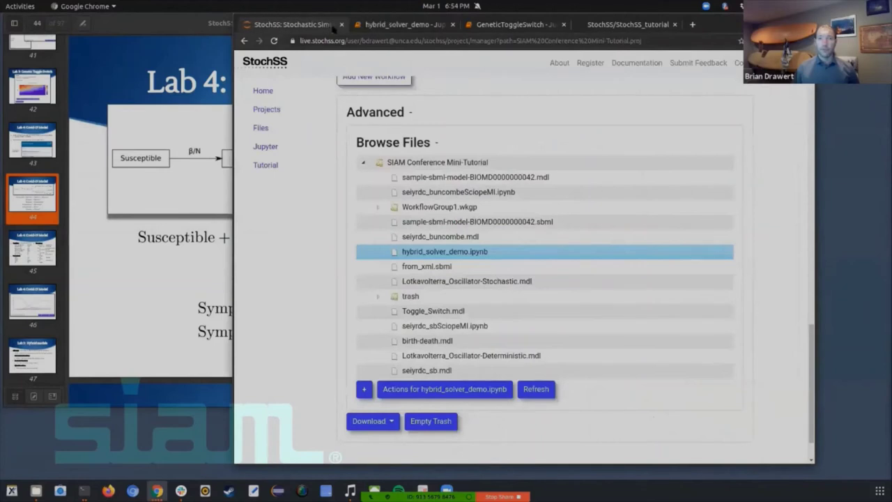
left_click_drag(718, 26, 784, 27)
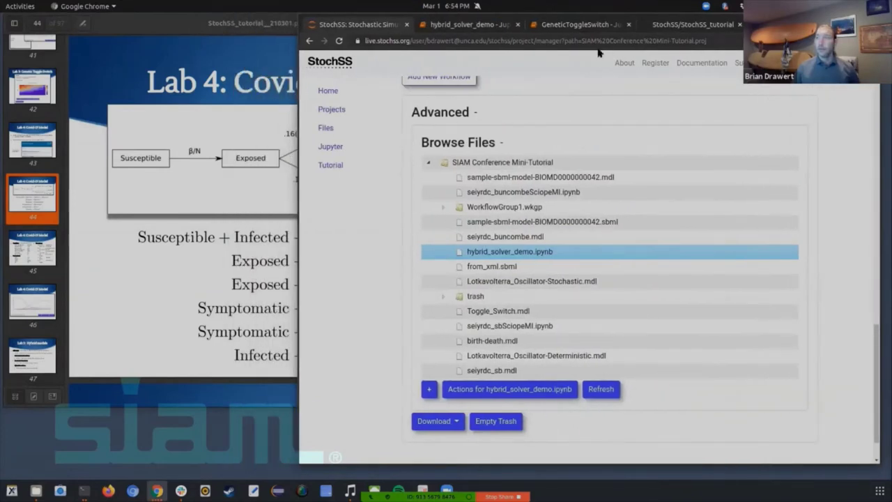
left_click(248, 28)
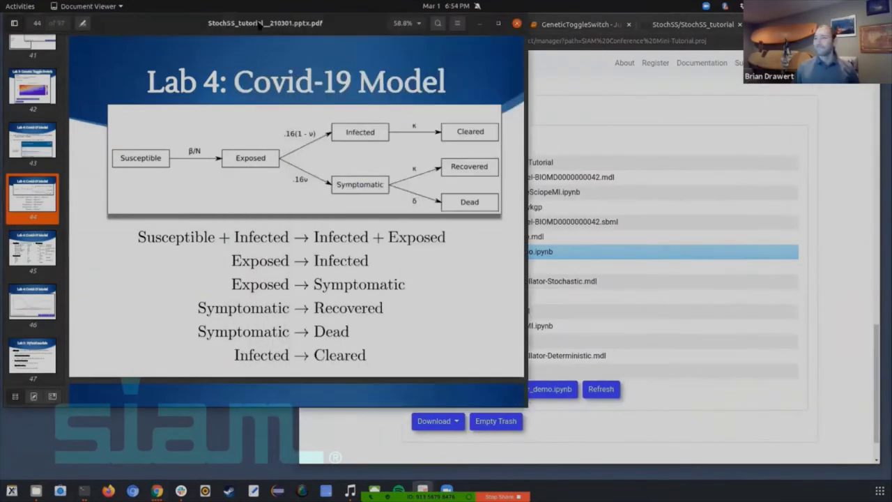